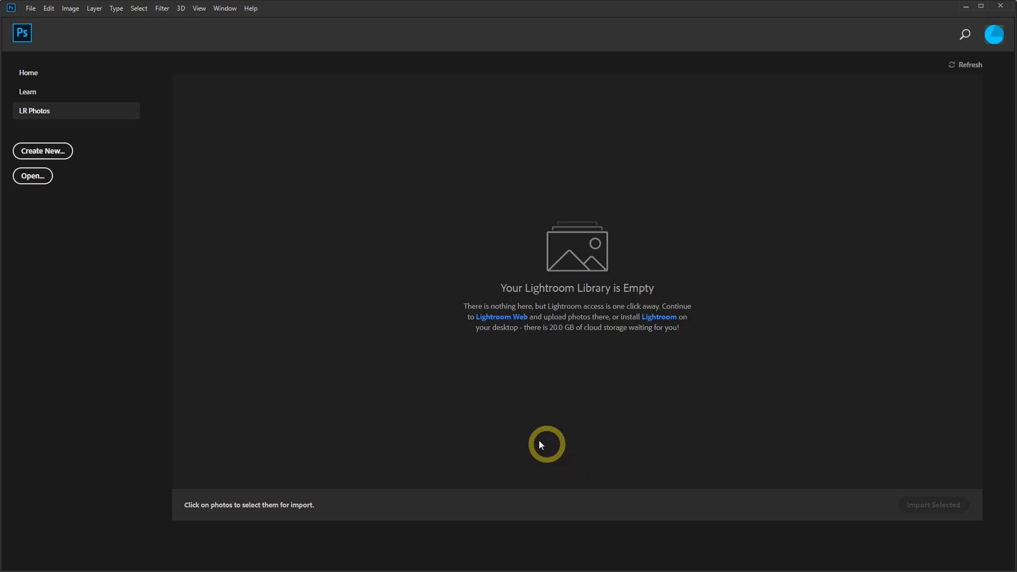
Create a new 1920 x 1080 px document at 72 ppi with a White background.
{"action": "left_click", "coordinate": [30, 11]}
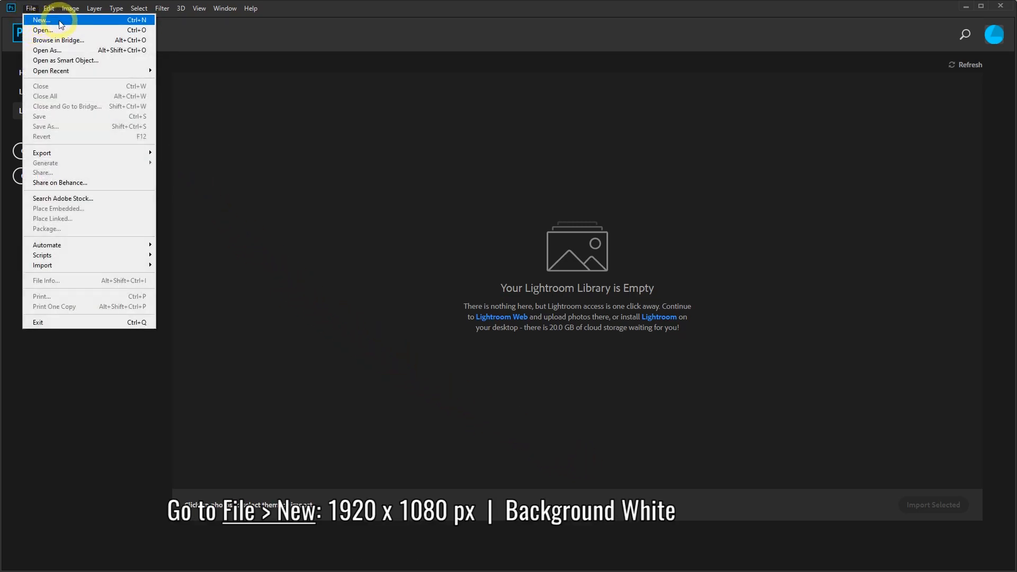
{"action": "left_click", "coordinate": [42, 22]}
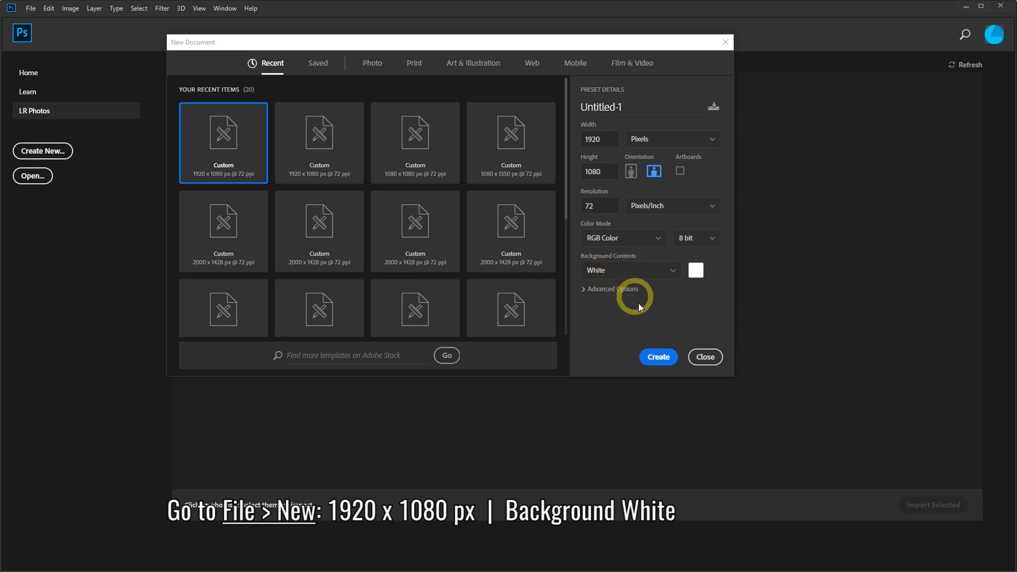
{"action": "left_click", "coordinate": [657, 358]}
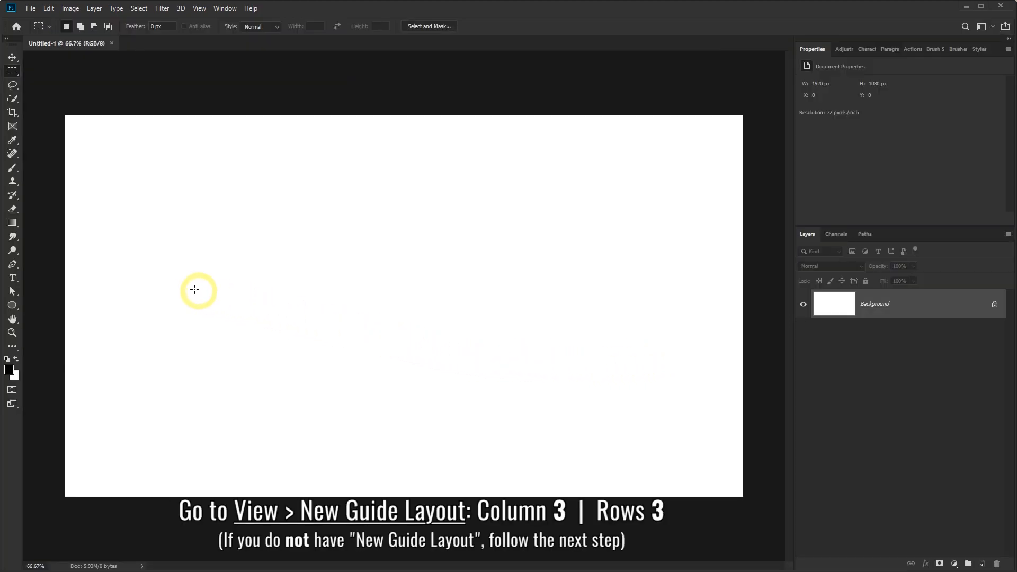
Add a guide layout of 3 columns and 3 rows across the canvas.
{"action": "left_click", "coordinate": [199, 8]}
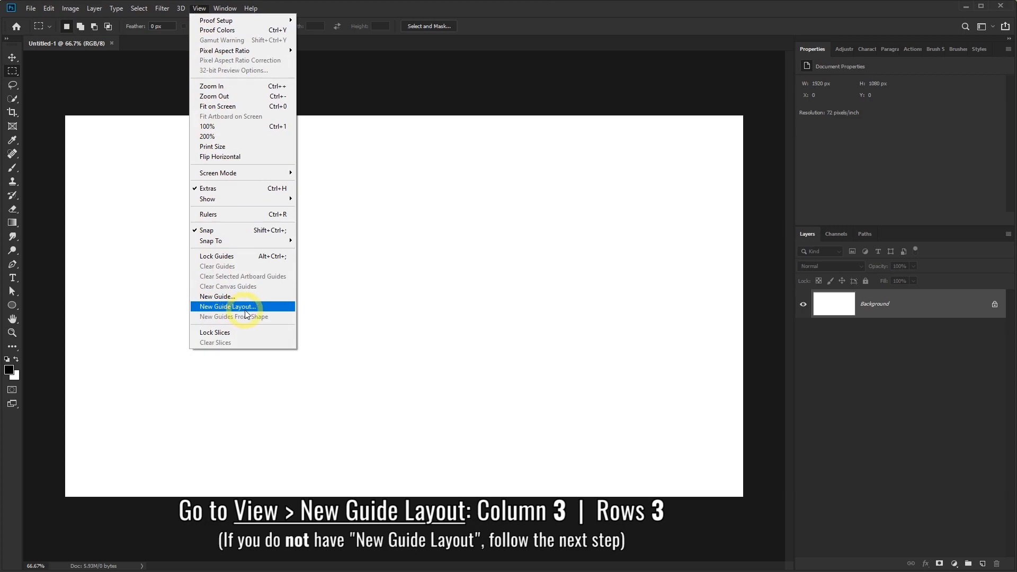
{"action": "left_click", "coordinate": [222, 308]}
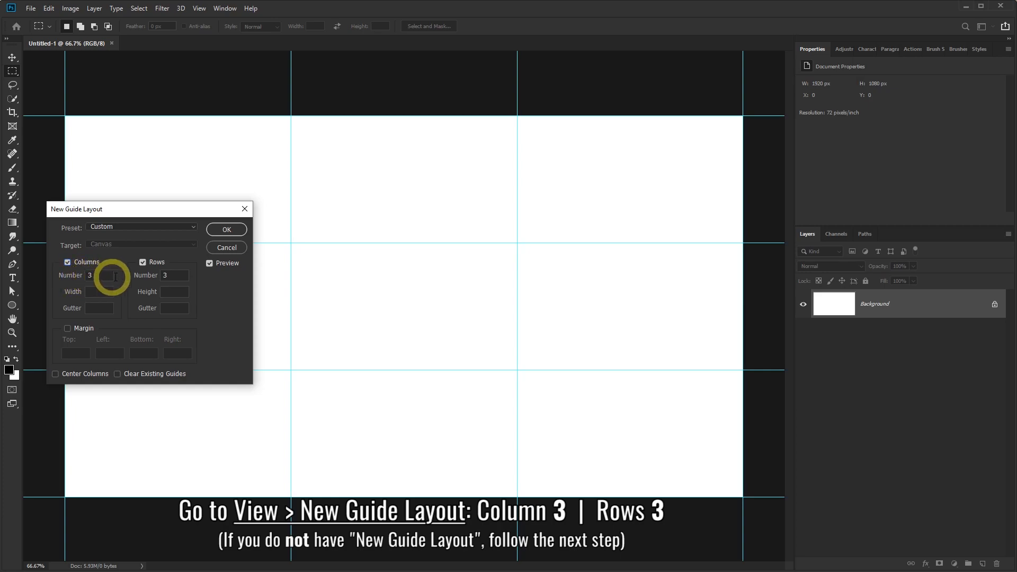
{"action": "left_click", "coordinate": [142, 263]}
{"action": "left_click", "coordinate": [143, 262]}
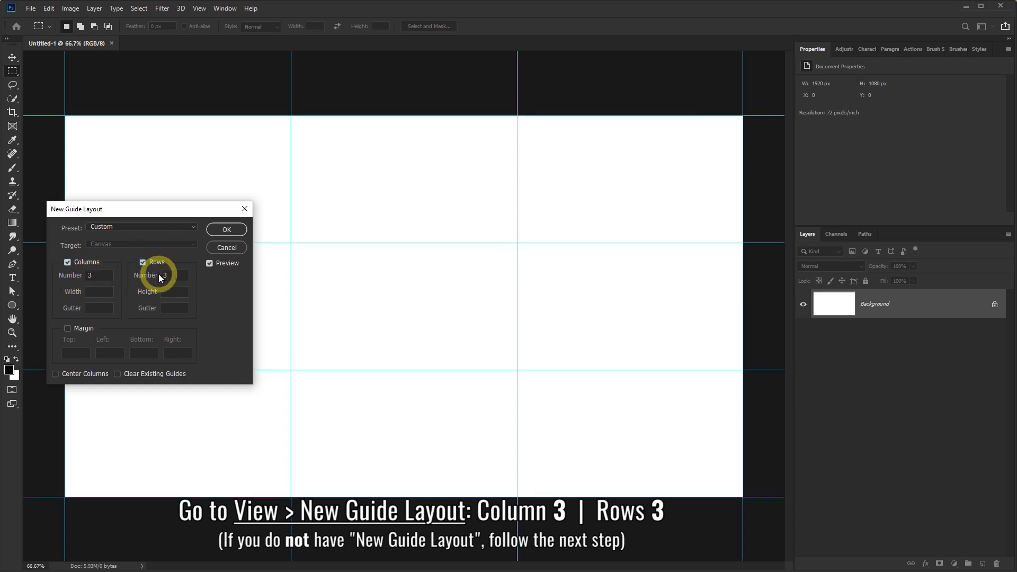
{"action": "left_click", "coordinate": [215, 231]}
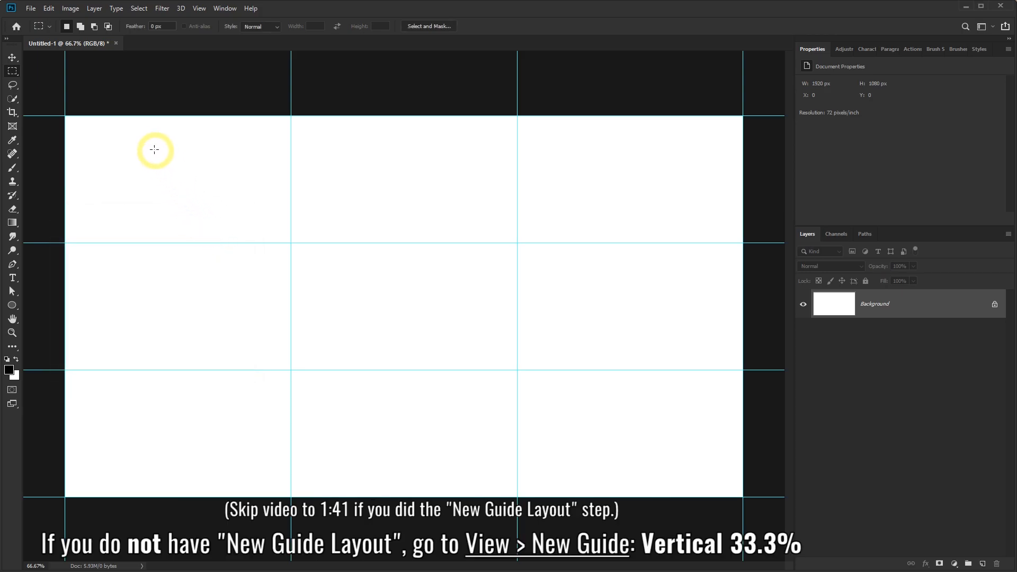
Undo the 3 x 3 guide layout and add one vertical guide at 33.3%.
{"action": "left_click", "coordinate": [48, 9]}
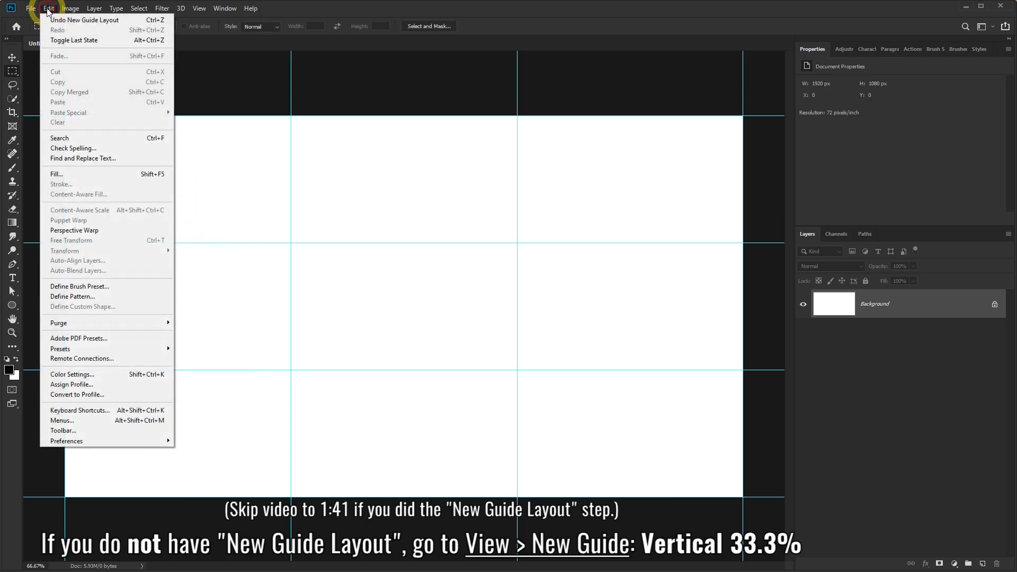
{"action": "left_click", "coordinate": [68, 23]}
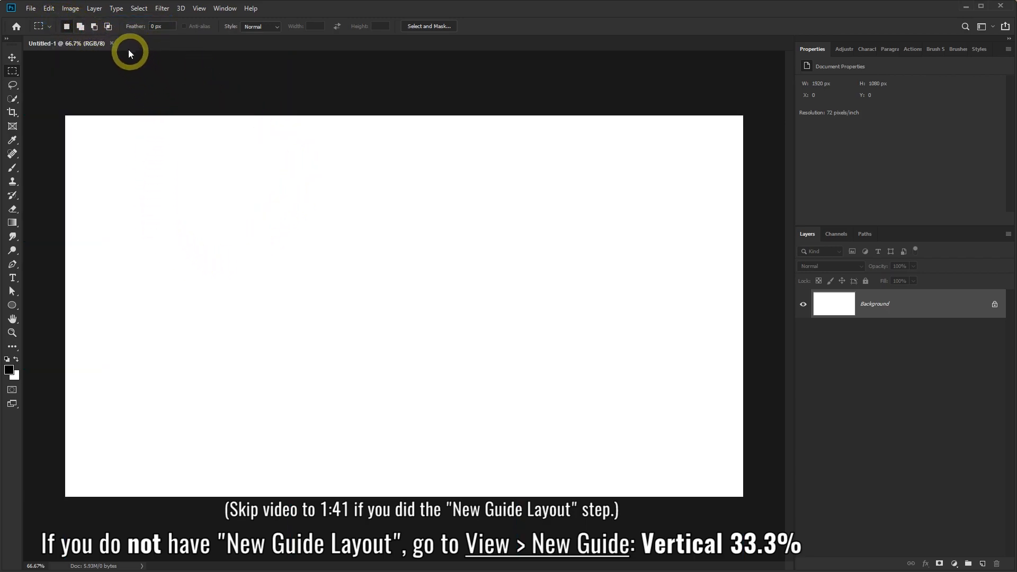
{"action": "left_click", "coordinate": [199, 8]}
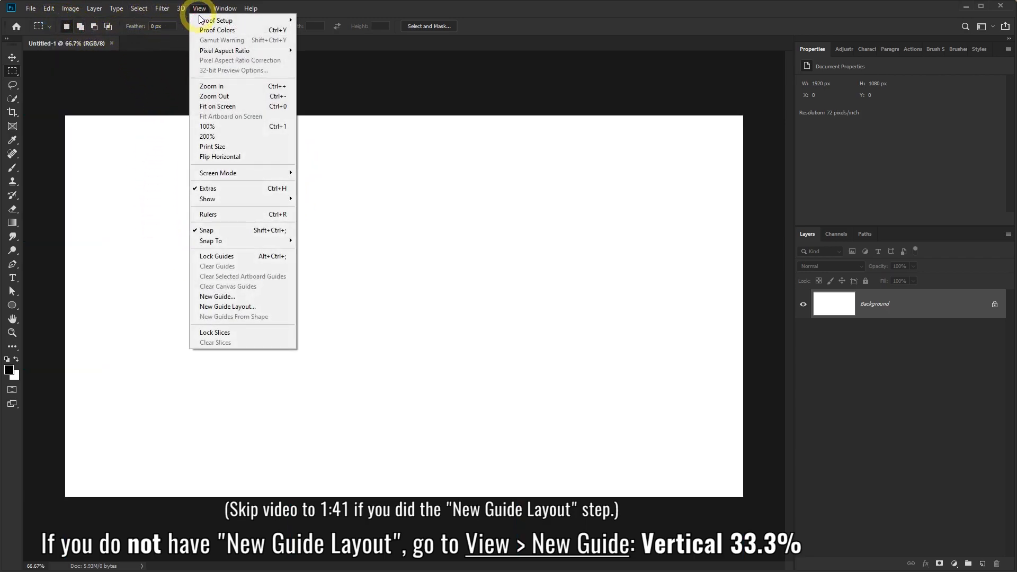
{"action": "left_click", "coordinate": [220, 298]}
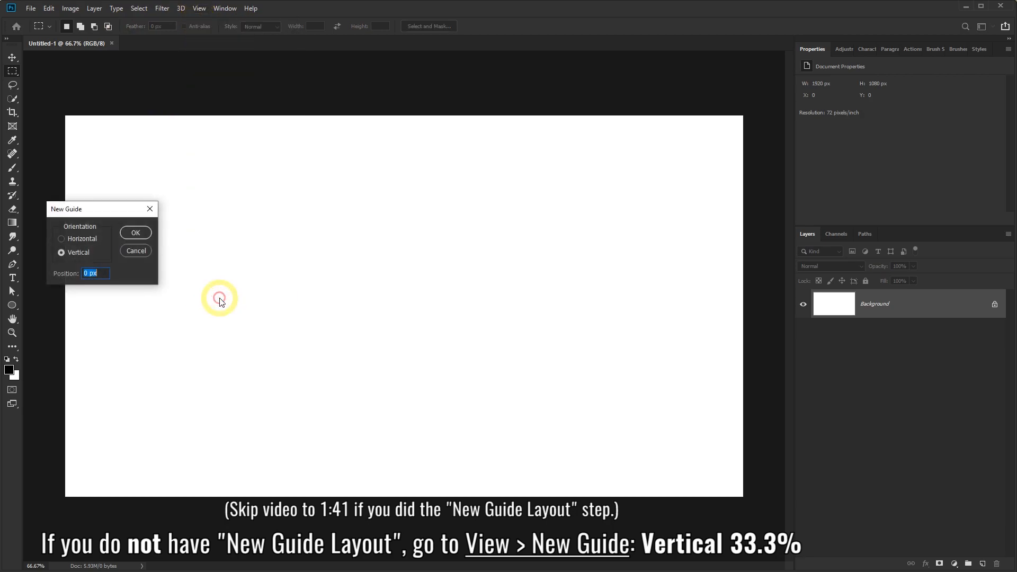
{"action": "left_click", "coordinate": [60, 253]}
{"action": "left_click", "coordinate": [77, 275]}
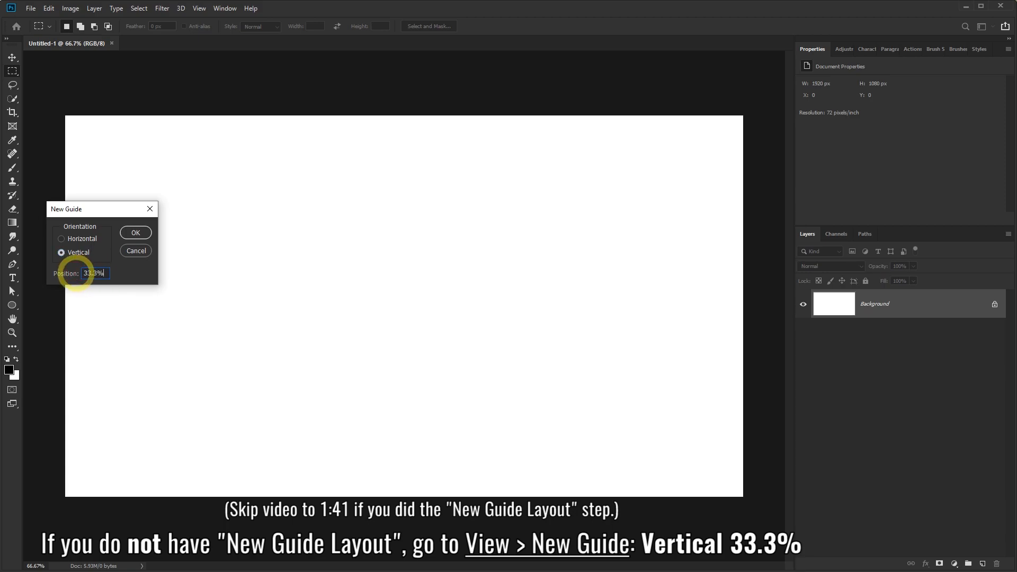
{"action": "left_click", "coordinate": [136, 234]}
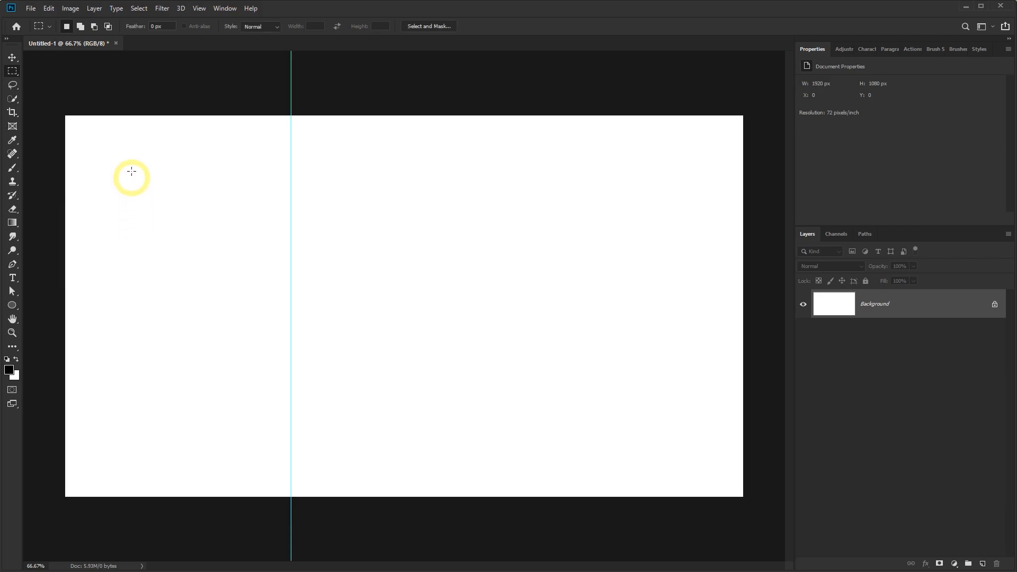
Add a second vertical guide at 66.6%.
{"action": "left_click", "coordinate": [197, 11]}
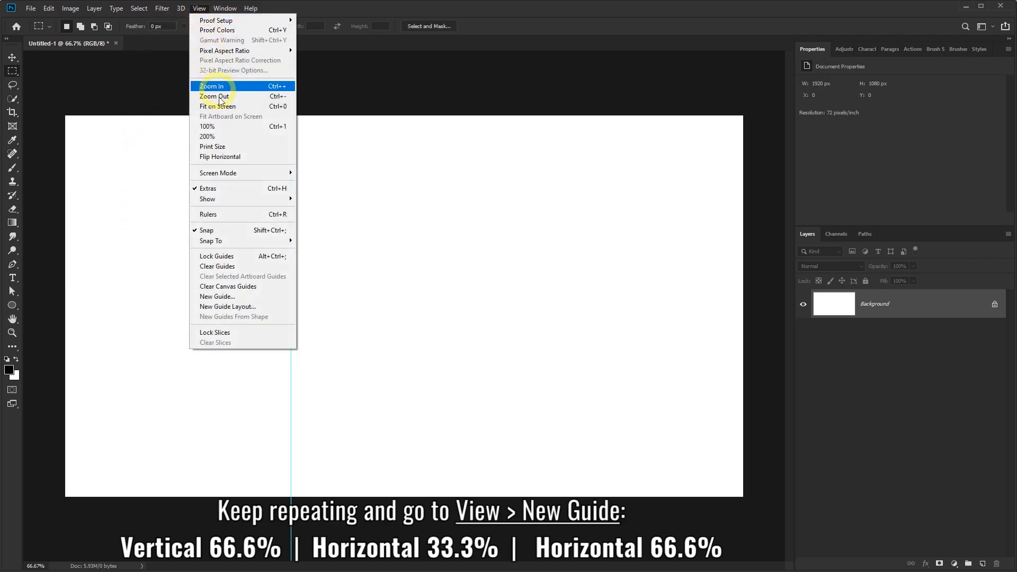
{"action": "left_click", "coordinate": [225, 297]}
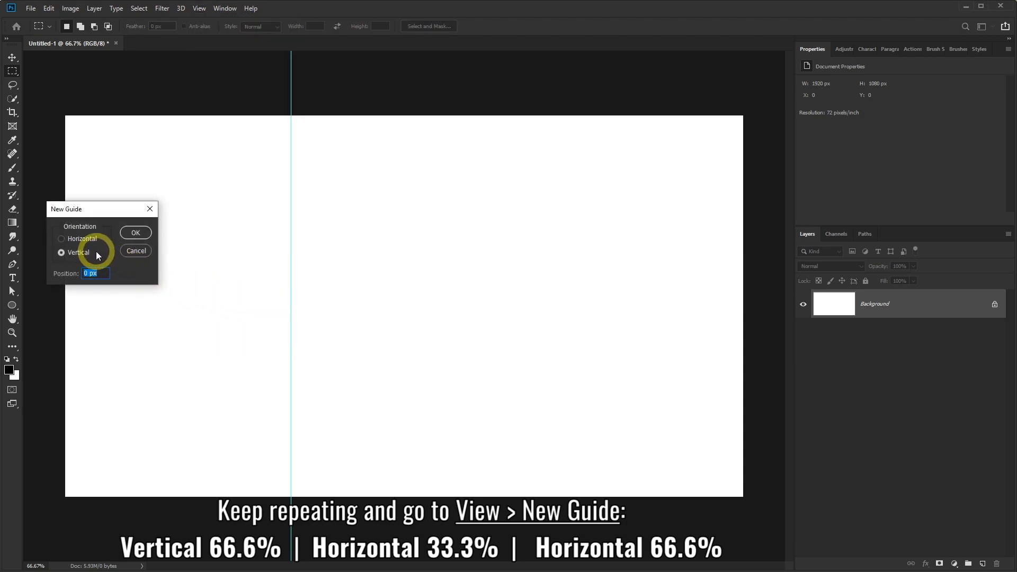
{"action": "type", "text": "66.6"}
{"action": "left_click", "coordinate": [136, 233]}
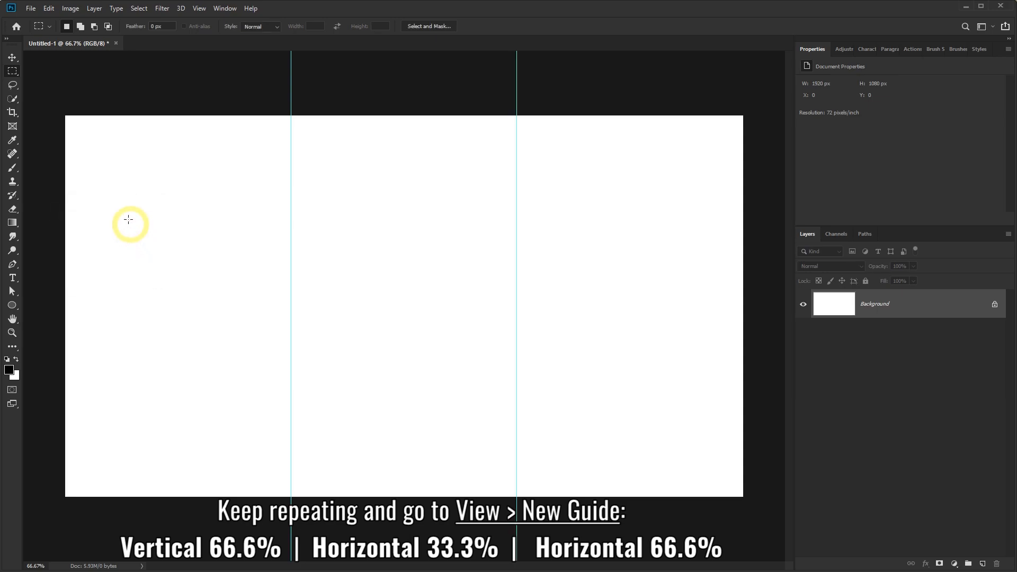
Add horizontal guides at 33.3% and 66.6%.
{"action": "left_click", "coordinate": [198, 9]}
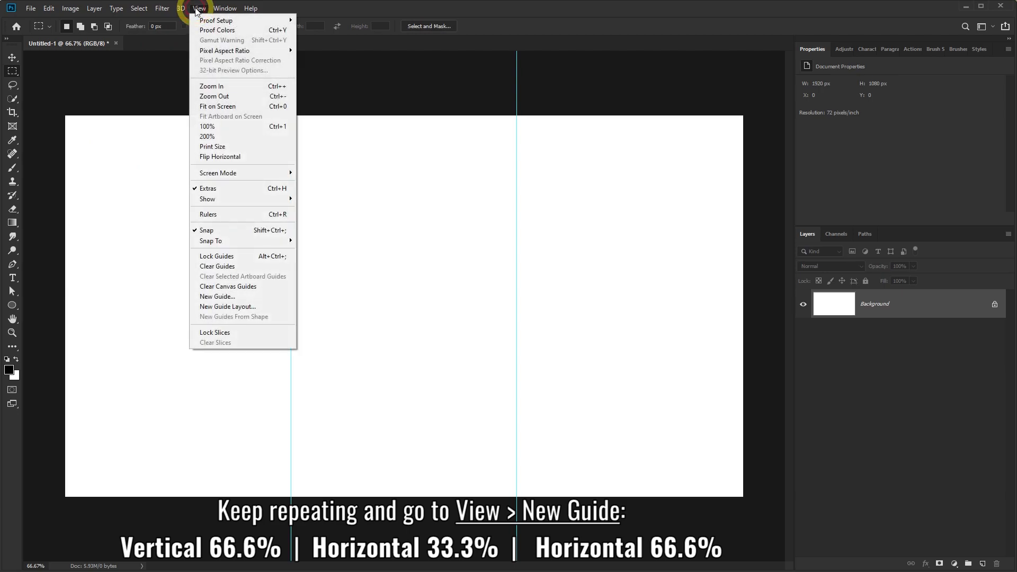
{"action": "left_click", "coordinate": [214, 299]}
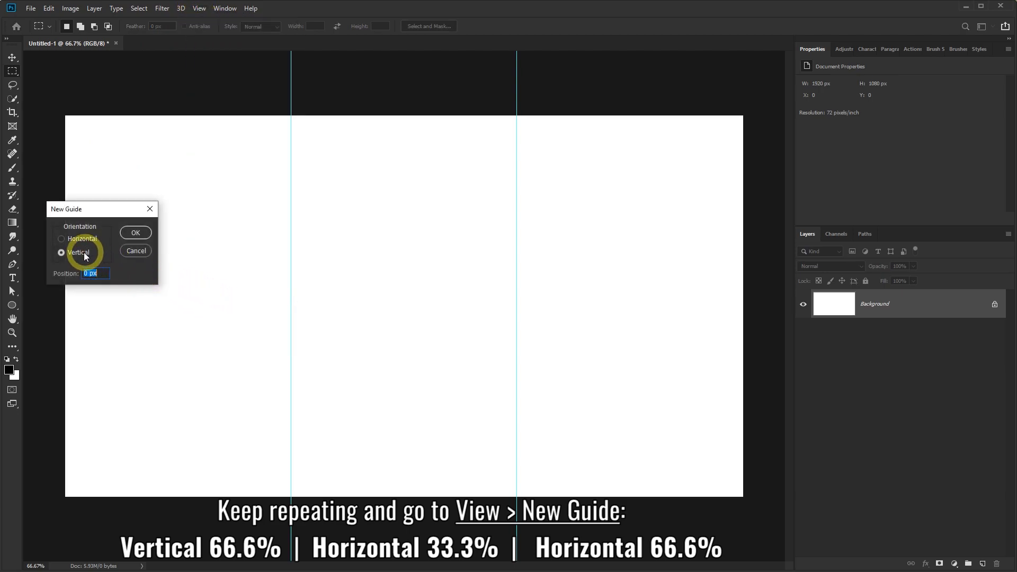
{"action": "left_click", "coordinate": [62, 238]}
{"action": "left_click", "coordinate": [96, 273]}
{"action": "left_click_drag", "start_coordinate": [96, 273], "coordinate": [73, 274]}
{"action": "left_click", "coordinate": [135, 233]}
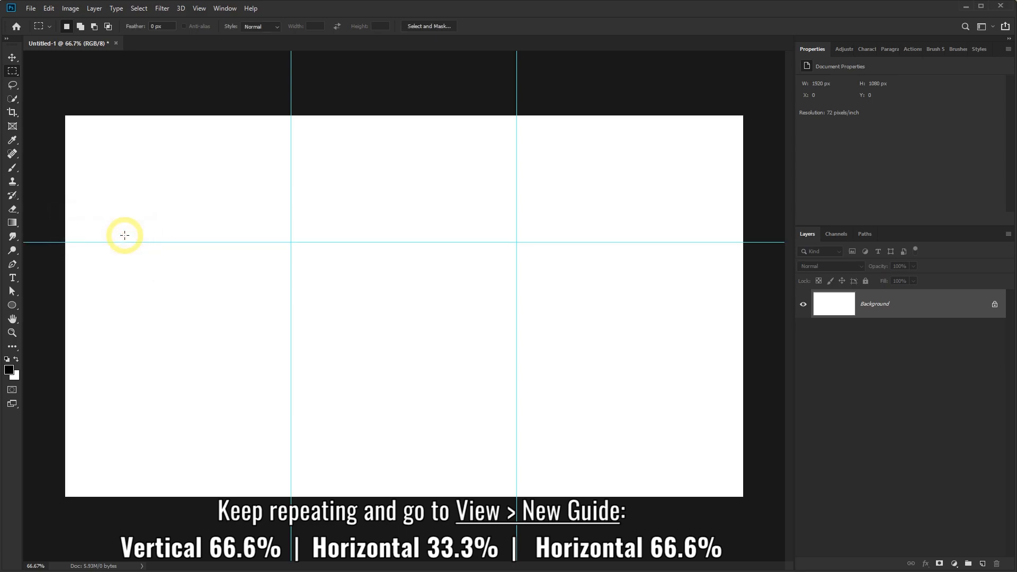
{"action": "left_click", "coordinate": [200, 10]}
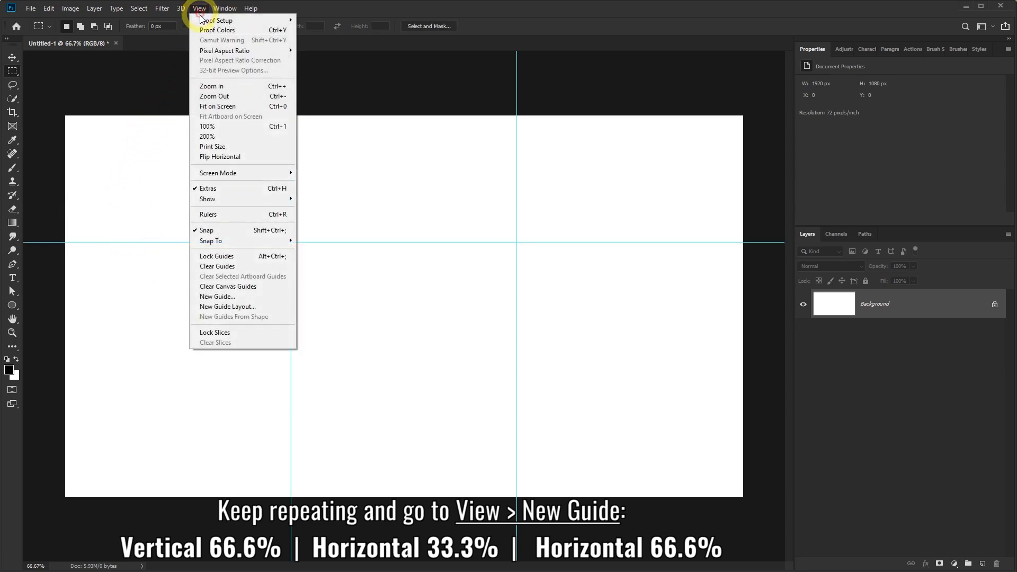
{"action": "left_click", "coordinate": [220, 297]}
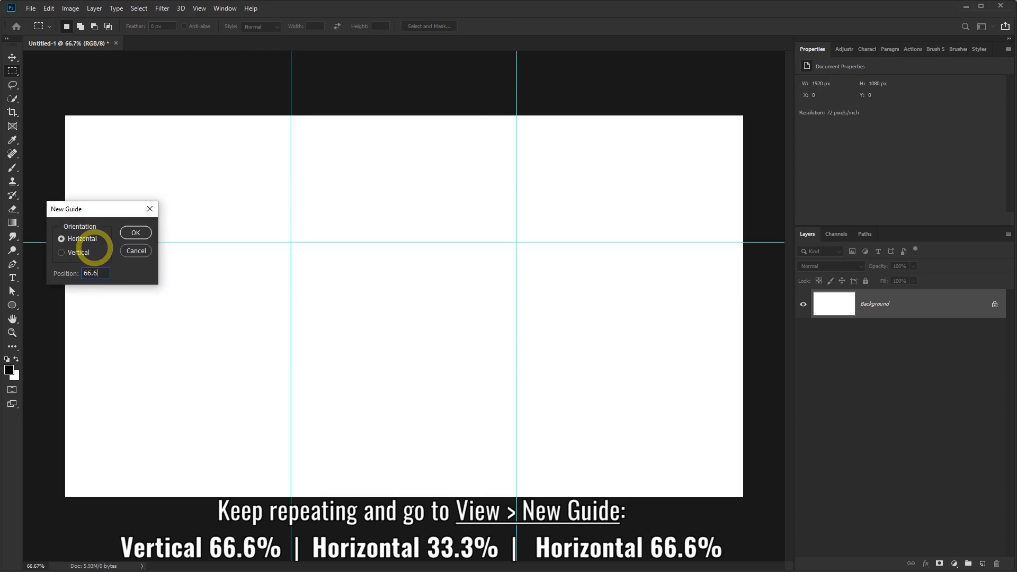
{"action": "left_click", "coordinate": [131, 233]}
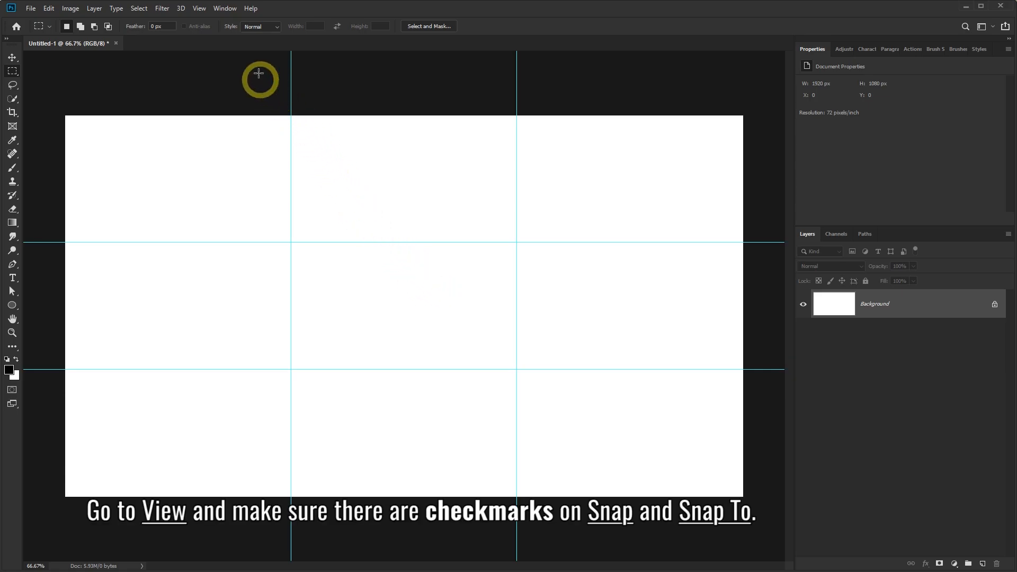
{"action": "left_click", "coordinate": [199, 8]}
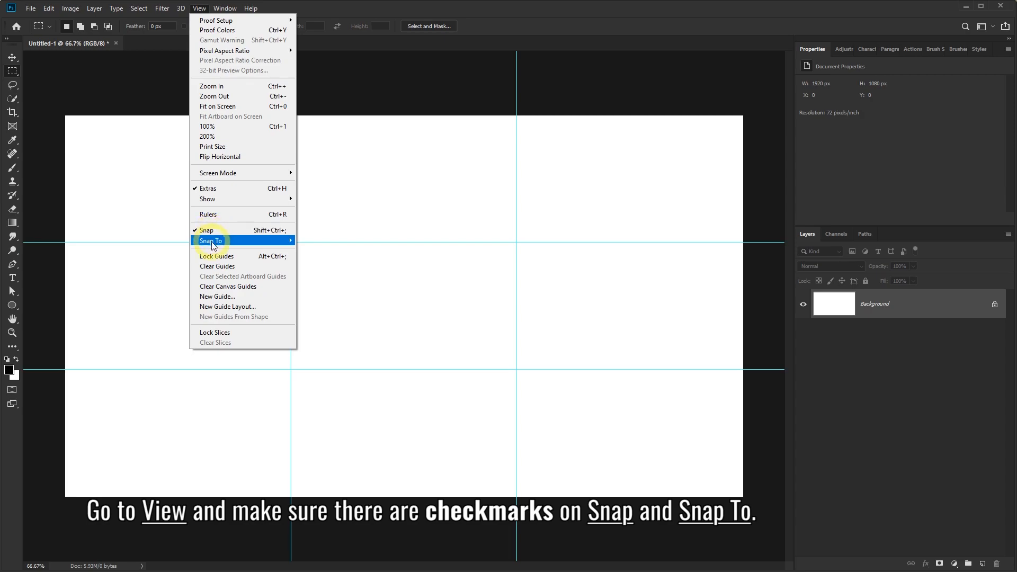
{"action": "mouse_move", "coordinate": [213, 245]}
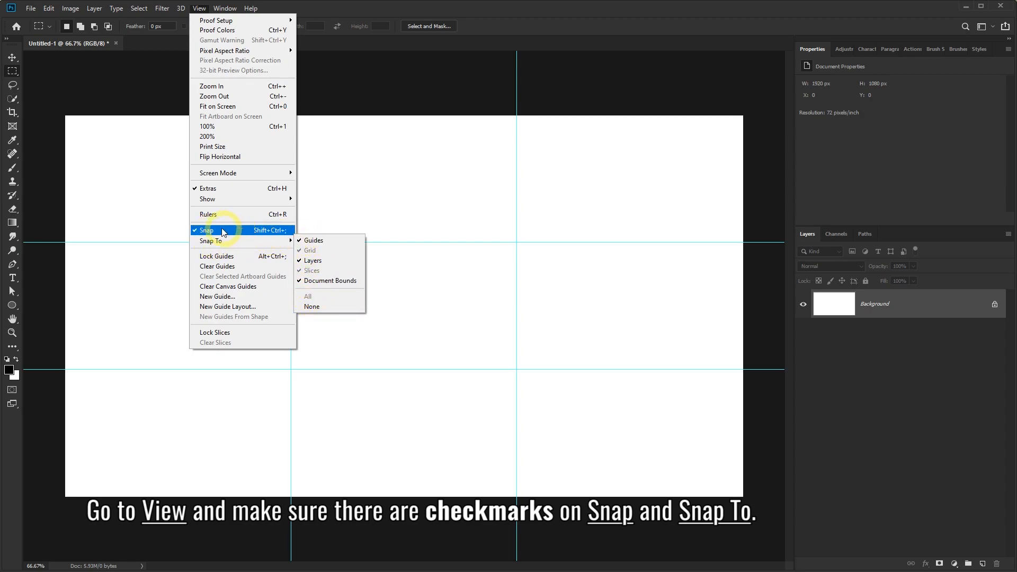
{"action": "left_click", "coordinate": [479, 12]}
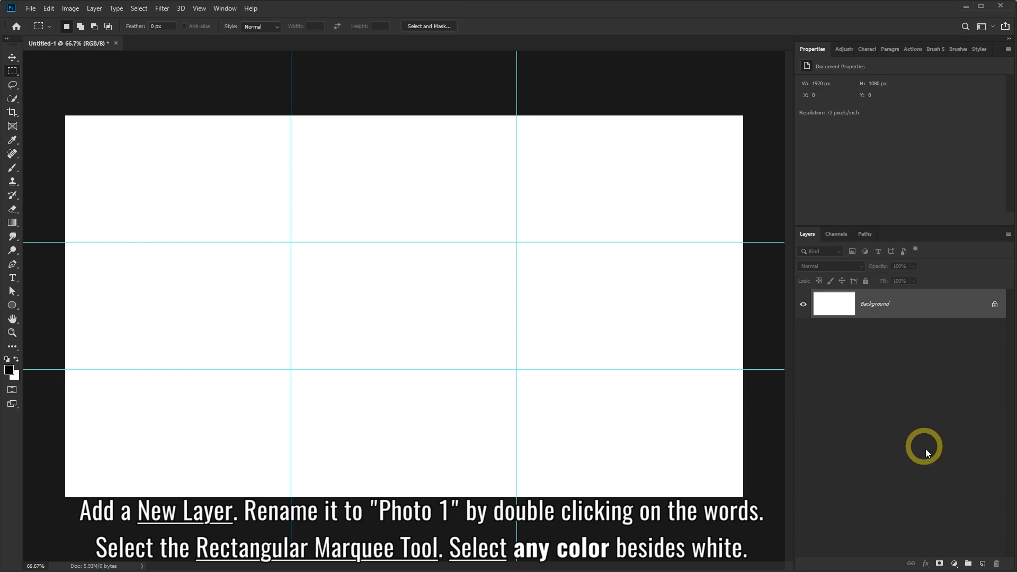
Add a new empty Photo 1 layer and choose the Rectangular Marquee Tool.
{"action": "left_click", "coordinate": [983, 564]}
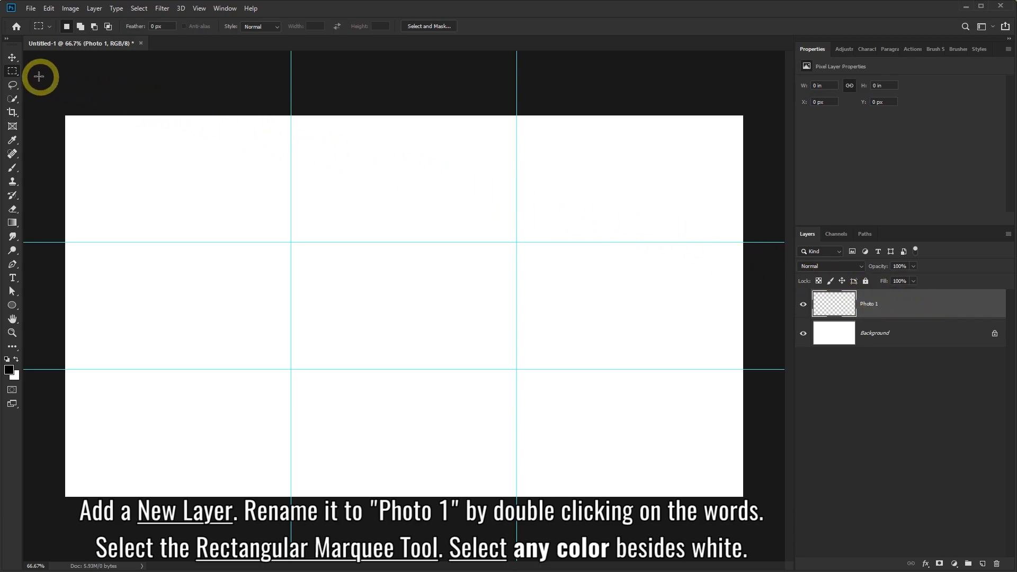
{"action": "right_click", "coordinate": [10, 72]}
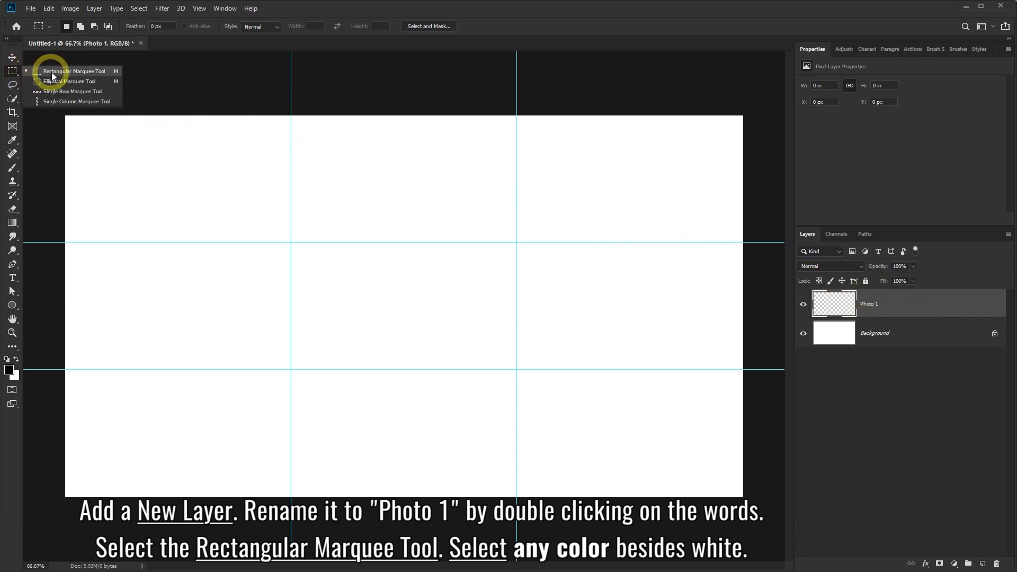
{"action": "left_click", "coordinate": [85, 73]}
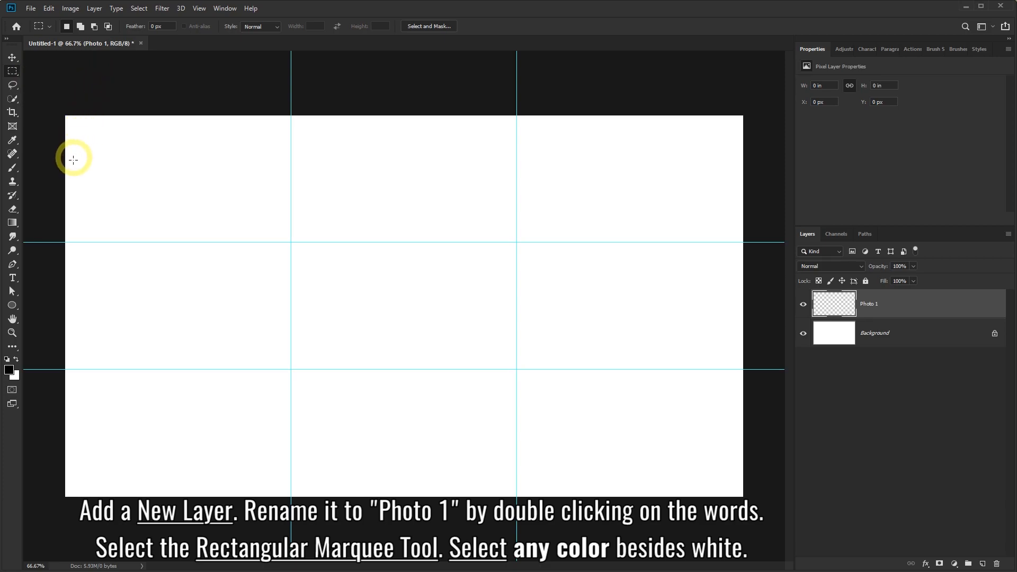
Set the foreground colour to light red coral #FF5F5F.
{"action": "left_click", "coordinate": [9, 370]}
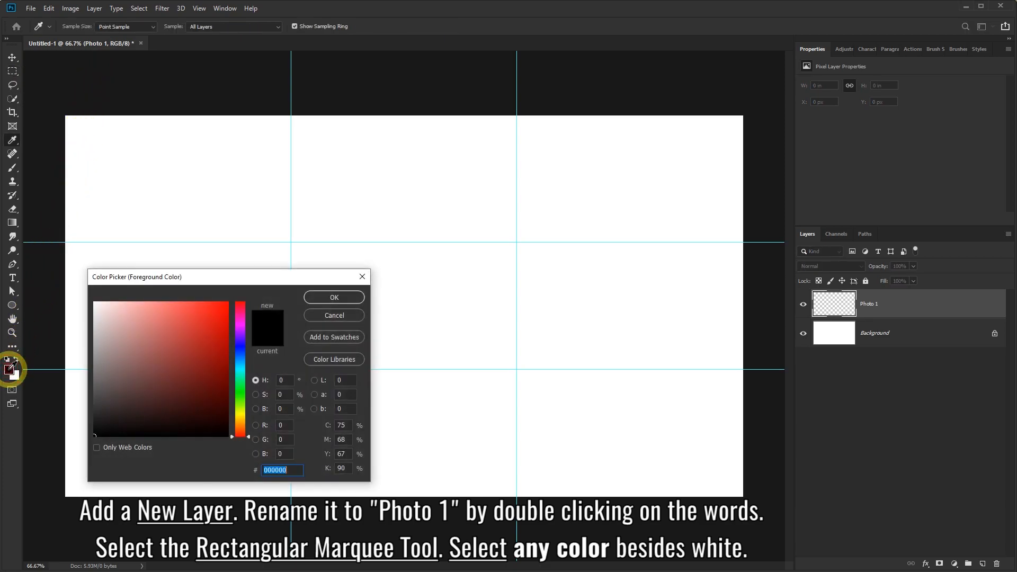
{"action": "left_click_drag", "start_coordinate": [163, 311], "coordinate": [179, 299]}
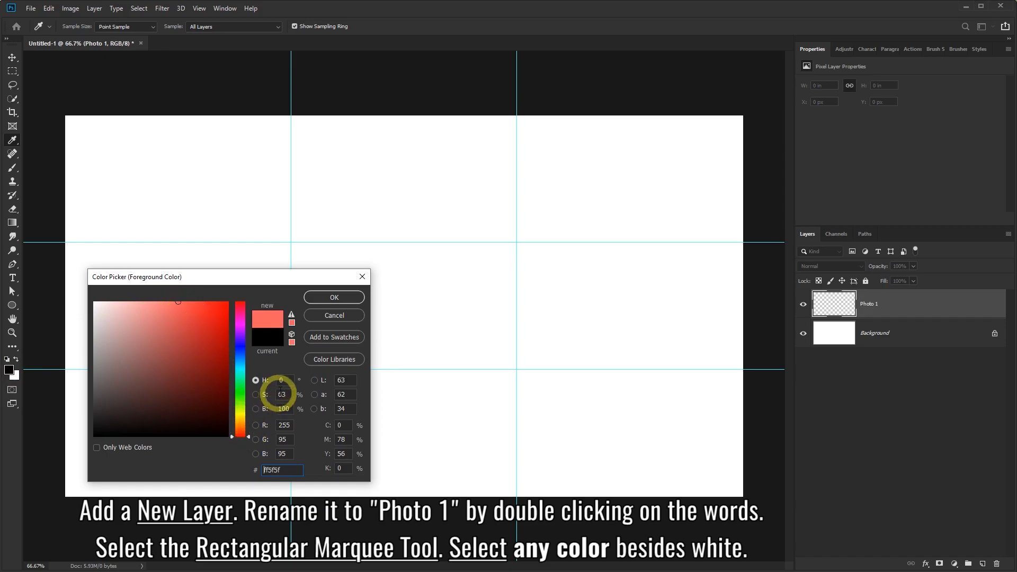
{"action": "left_click", "coordinate": [327, 299]}
Fill a rectangle over the two upper-left grid sections with the coral foreground colour.
{"action": "key", "text": "m"}
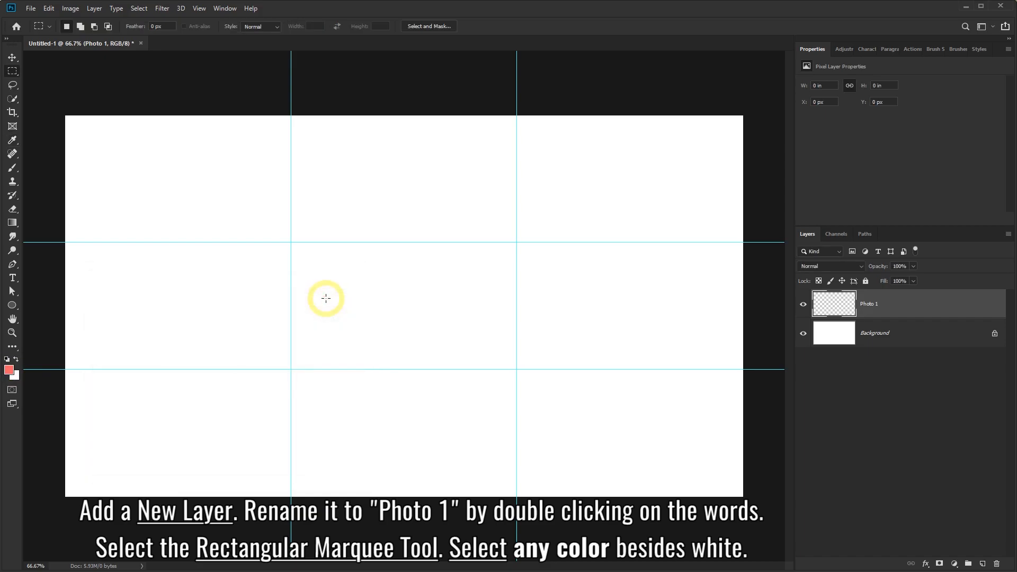
{"action": "left_click_drag", "start_coordinate": [65, 115], "coordinate": [291, 370]}
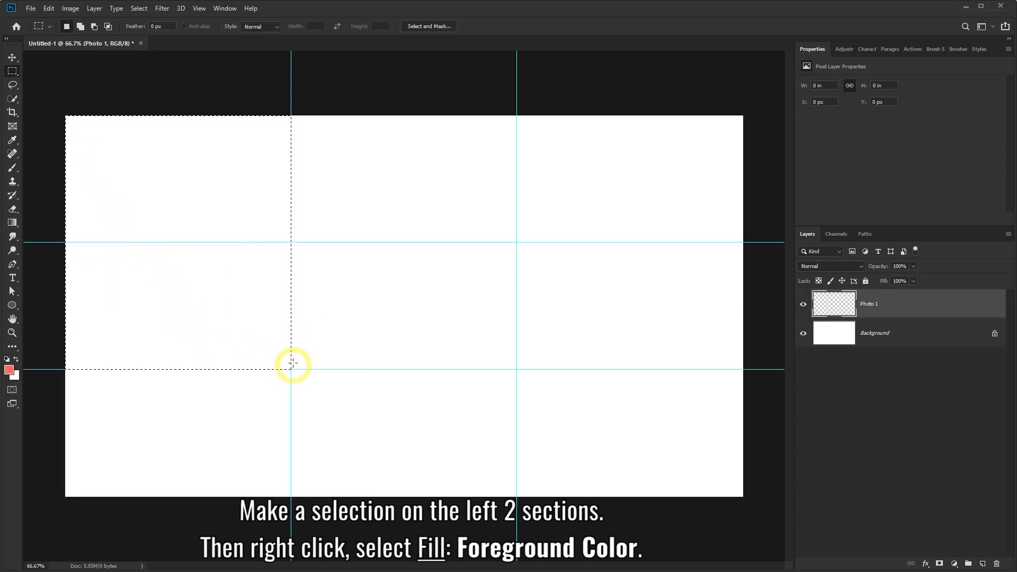
{"action": "right_click", "coordinate": [319, 186]}
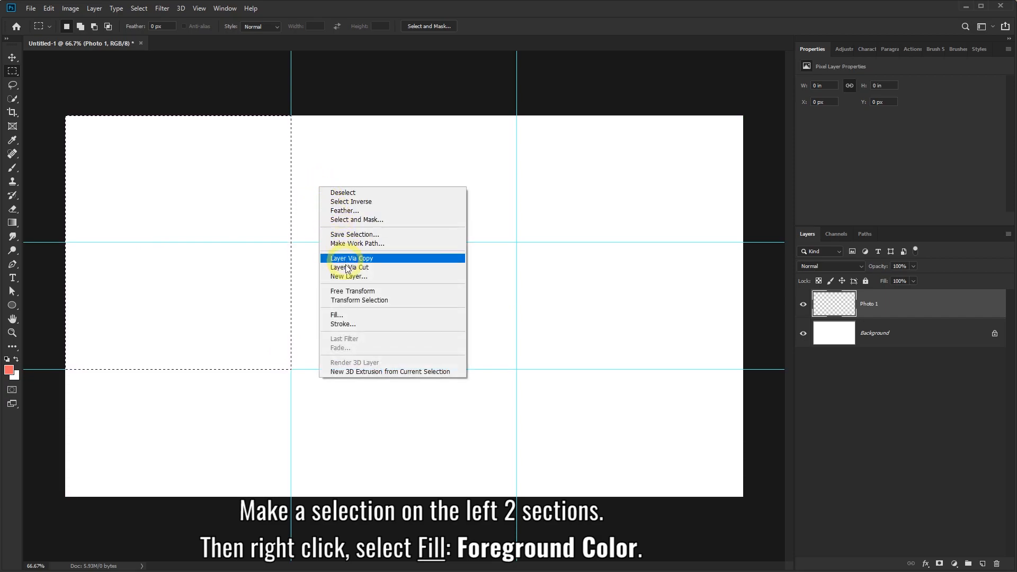
{"action": "left_click", "coordinate": [358, 319]}
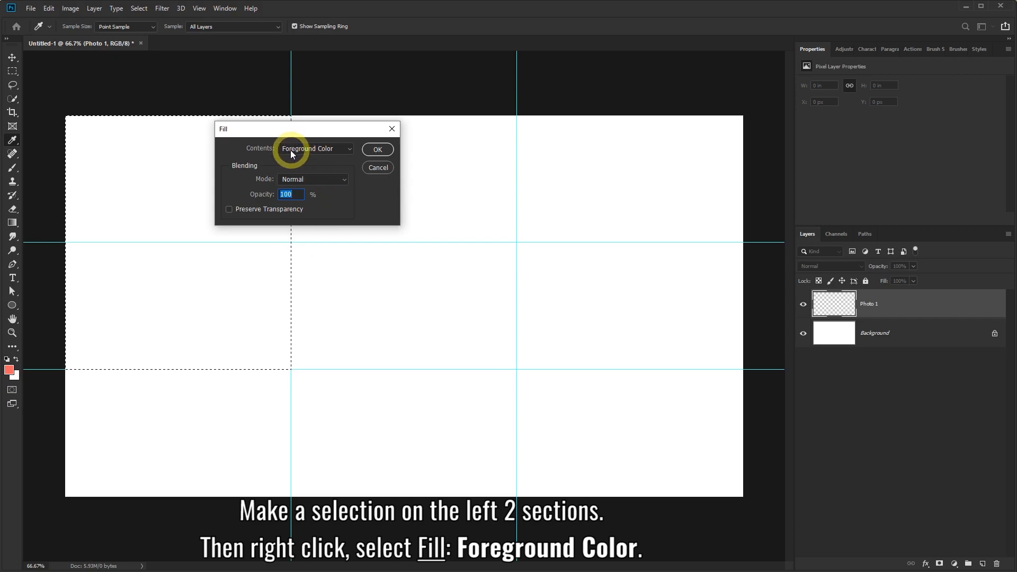
{"action": "left_click", "coordinate": [313, 150]}
{"action": "left_click", "coordinate": [322, 151]}
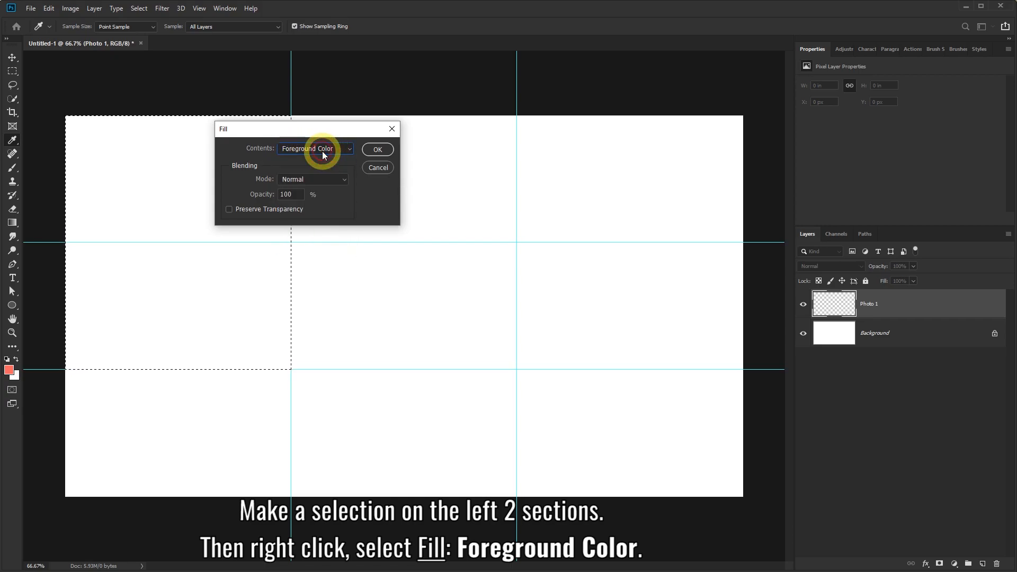
{"action": "left_click", "coordinate": [378, 149]}
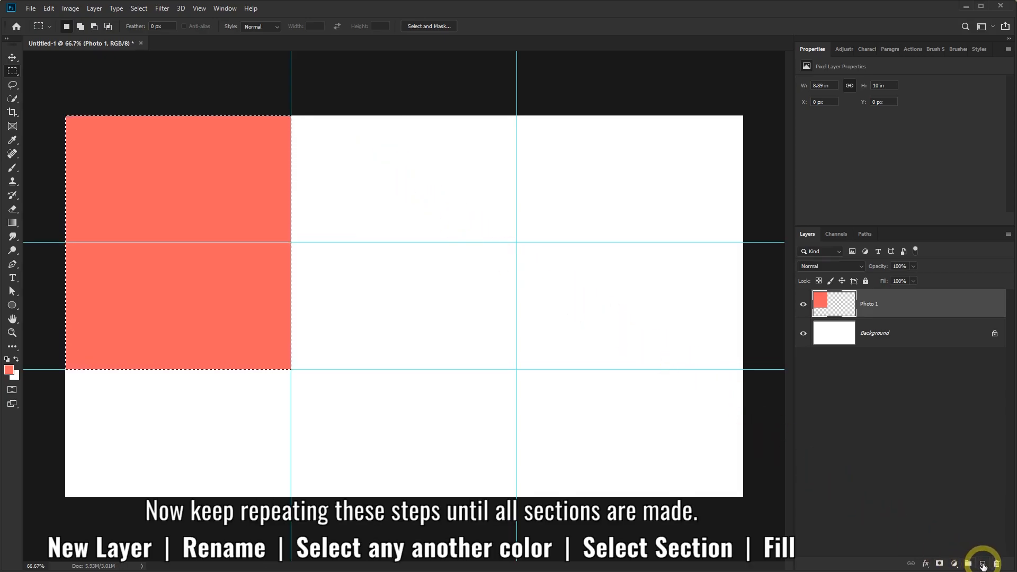
Add a new layer named 'Photo 2' above Photo 1.
{"action": "left_click", "coordinate": [982, 565]}
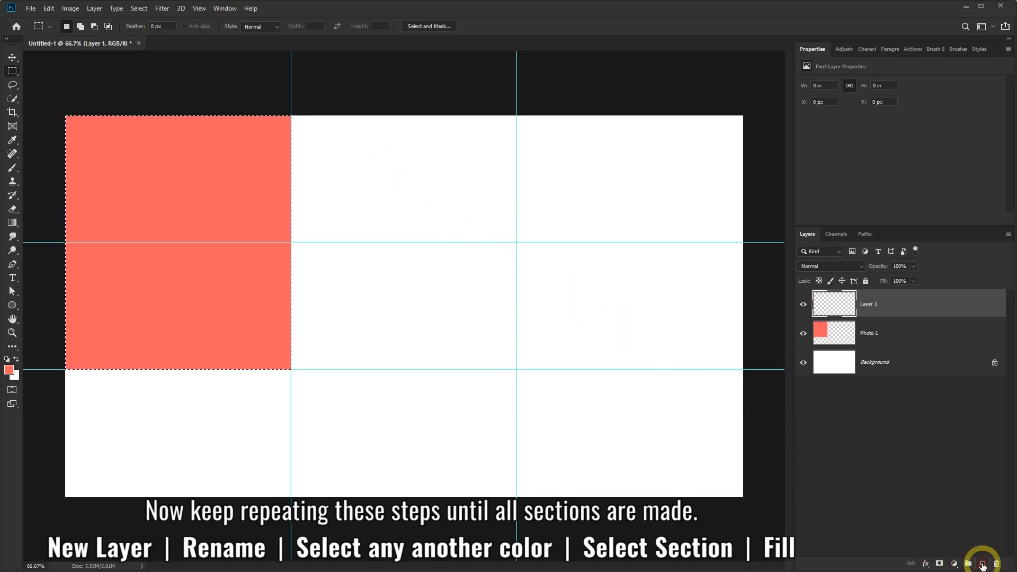
{"action": "double_click", "coordinate": [868, 305]}
{"action": "type", "text": "Photo"}
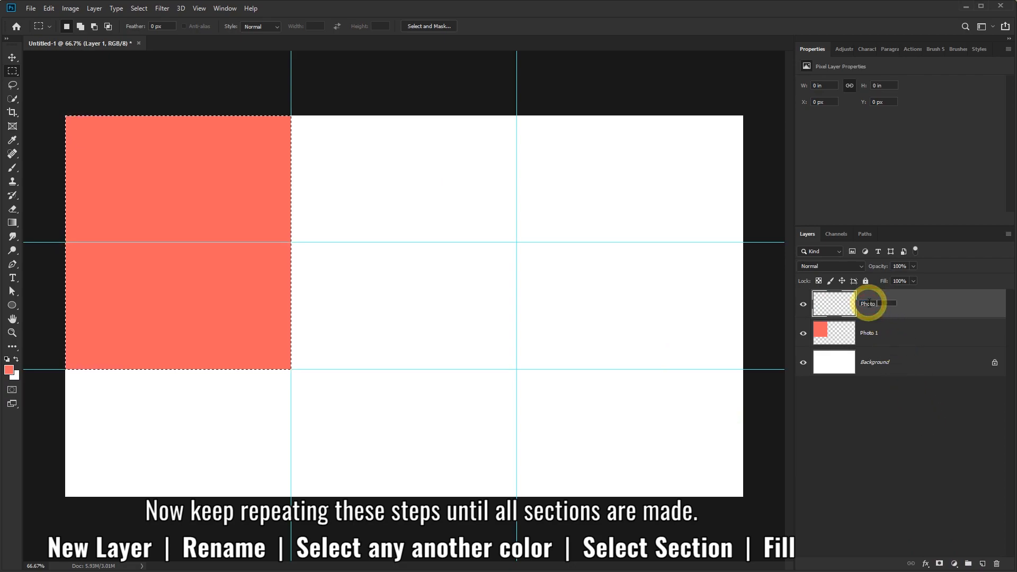
{"action": "type", "text": " 2"}
{"action": "left_click", "coordinate": [919, 305]}
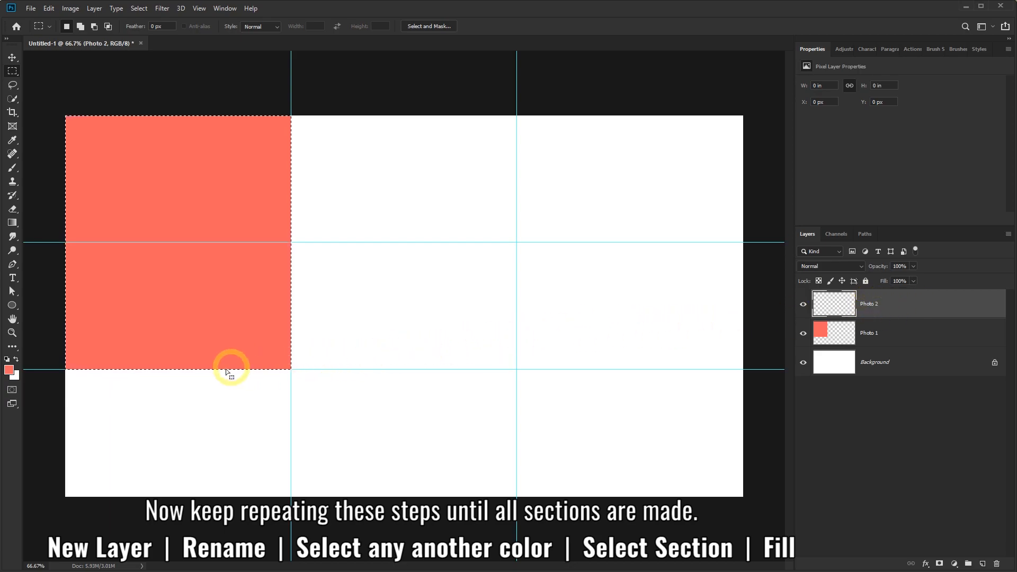
{"action": "left_click", "coordinate": [9, 373]}
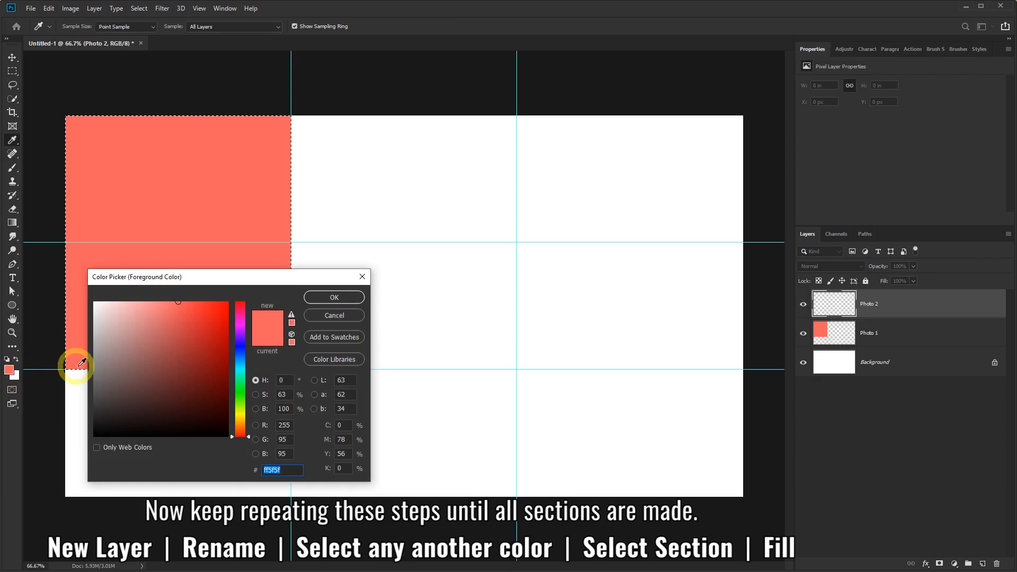
Set the foreground to yellow ffe75f and fill the bottom-left grid section with it.
{"action": "left_click_drag", "start_coordinate": [241, 424], "coordinate": [240, 418]}
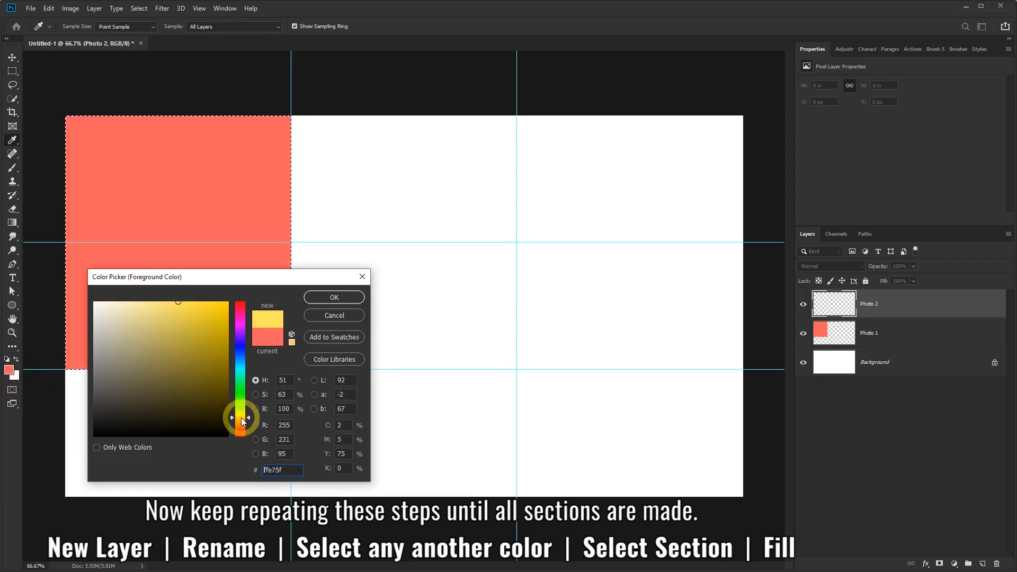
{"action": "left_click", "coordinate": [323, 298]}
{"action": "key", "text": "m"}
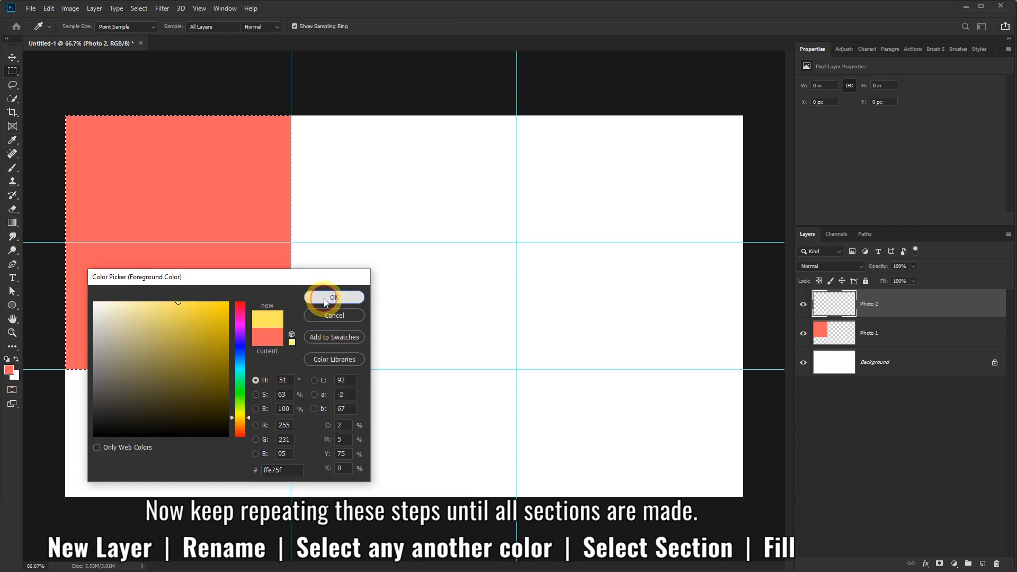
{"action": "left_click_drag", "start_coordinate": [65, 496], "coordinate": [292, 369]}
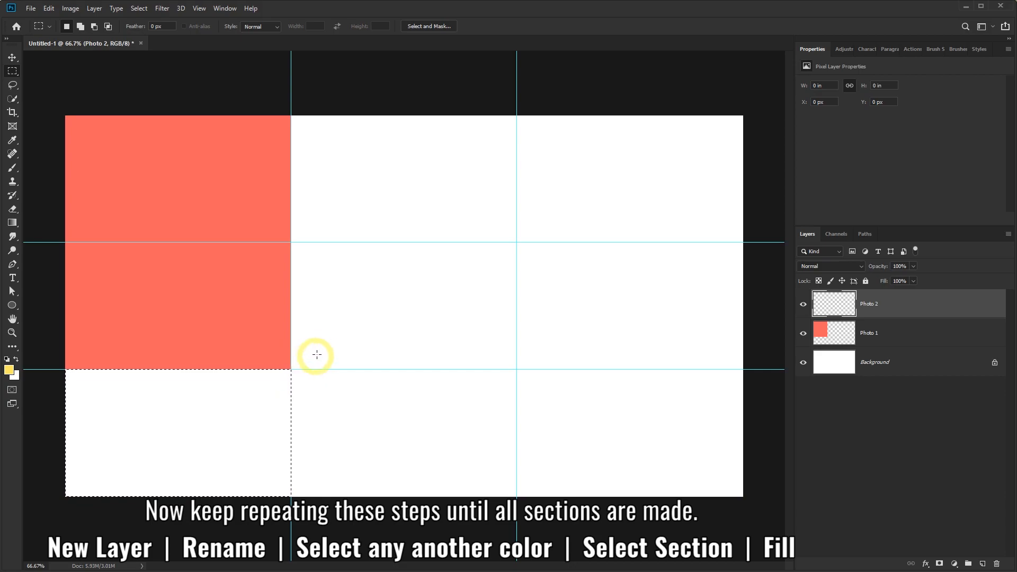
{"action": "right_click", "coordinate": [332, 279]}
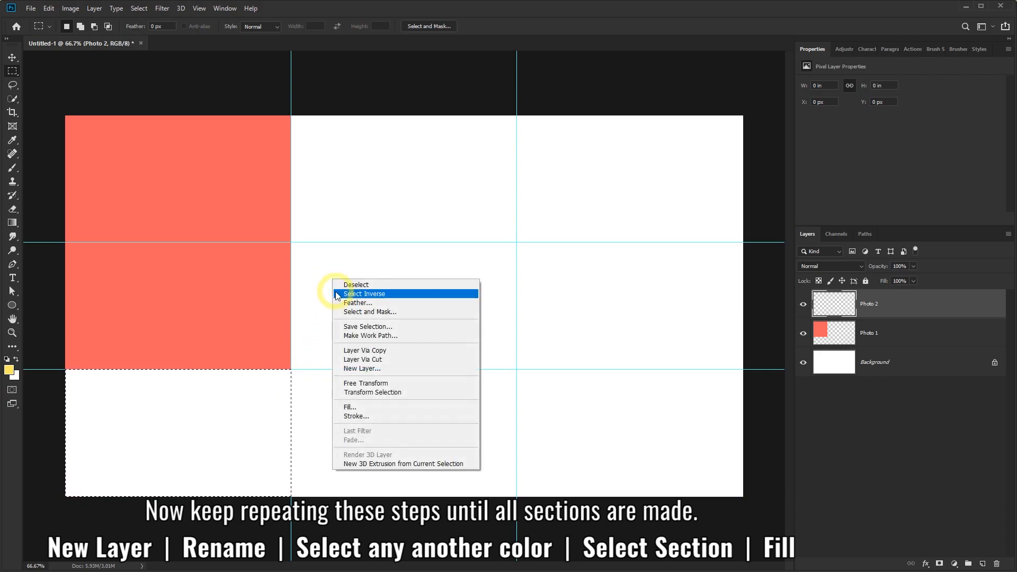
{"action": "left_click", "coordinate": [357, 407]}
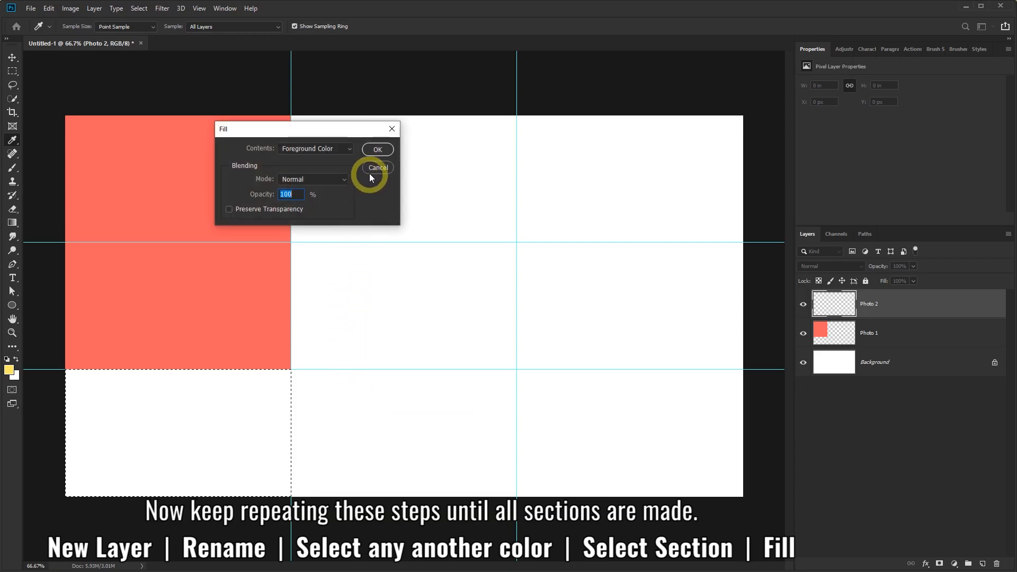
{"action": "left_click", "coordinate": [376, 150]}
{"action": "key", "text": "m"}
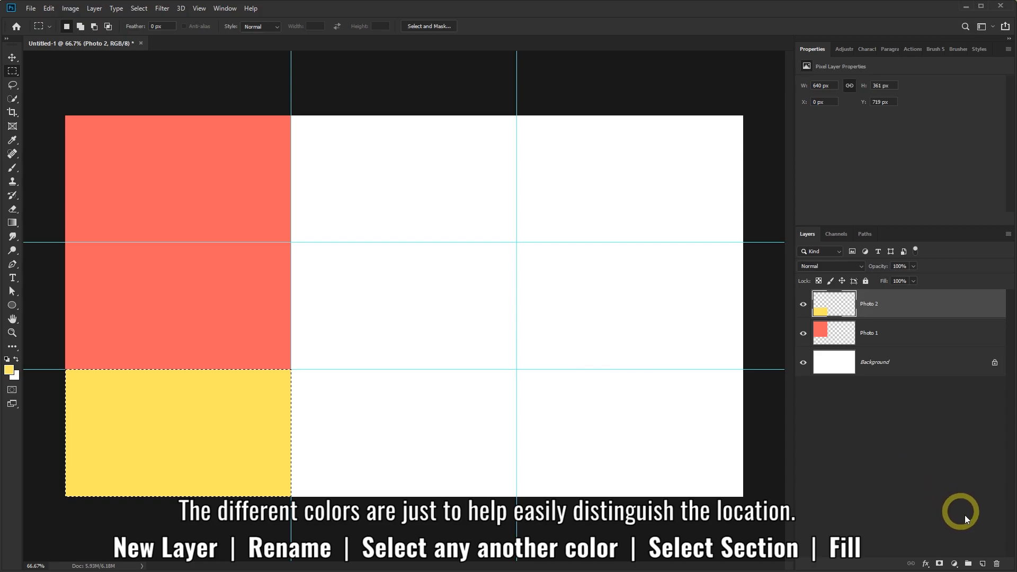
Add layer 'Photo 3' and fill the middle grid column with green.
{"action": "left_click", "coordinate": [983, 564]}
{"action": "double_click", "coordinate": [870, 305]}
{"action": "type", "text": "Photo 3"}
{"action": "left_click", "coordinate": [546, 329]}
{"action": "left_click", "coordinate": [8, 370]}
{"action": "left_click_drag", "start_coordinate": [239, 409], "coordinate": [238, 395]}
{"action": "left_click", "coordinate": [334, 295]}
{"action": "left_click_drag", "start_coordinate": [516, 116], "coordinate": [293, 498]}
{"action": "right_click", "coordinate": [402, 248]}
{"action": "left_click", "coordinate": [424, 390]}
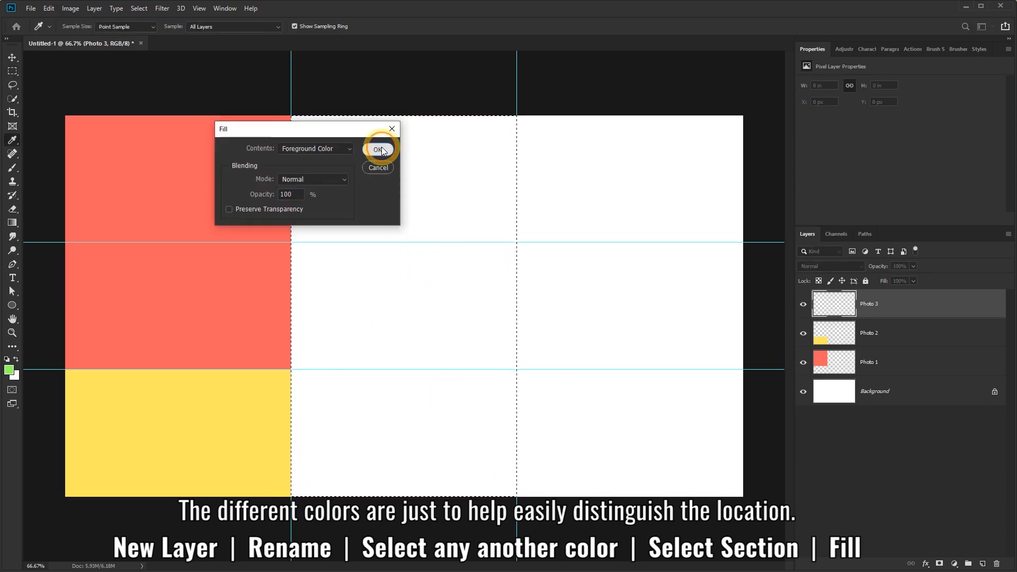
{"action": "left_click", "coordinate": [379, 144]}
Add layer 'Photo 4' and fill the top-right grid section with cyan.
{"action": "left_click", "coordinate": [983, 564]}
{"action": "double_click", "coordinate": [871, 304]}
{"action": "type", "text": "Photo 4"}
{"action": "left_click", "coordinate": [8, 370]}
{"action": "left_click", "coordinate": [239, 370]}
{"action": "left_click", "coordinate": [336, 295]}
{"action": "left_click_drag", "start_coordinate": [742, 116], "coordinate": [517, 242]}
{"action": "right_click", "coordinate": [602, 186]}
{"action": "left_click", "coordinate": [619, 329]}
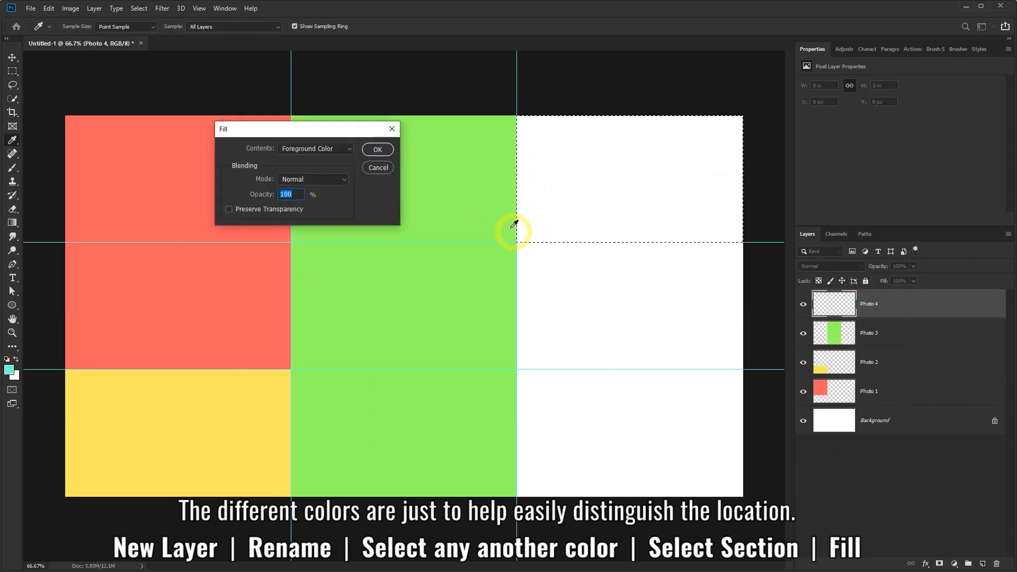
{"action": "left_click", "coordinate": [379, 144]}
Add layer 'Photo 5' and fill the two lower-right grid sections with purple.
{"action": "left_click", "coordinate": [984, 564]}
{"action": "double_click", "coordinate": [869, 304]}
{"action": "type", "text": "Photo 5"}
{"action": "left_click", "coordinate": [8, 369]}
{"action": "left_click", "coordinate": [241, 352]}
{"action": "left_click", "coordinate": [334, 295]}
{"action": "left_click_drag", "start_coordinate": [743, 497], "coordinate": [517, 241]}
{"action": "right_click", "coordinate": [581, 263]}
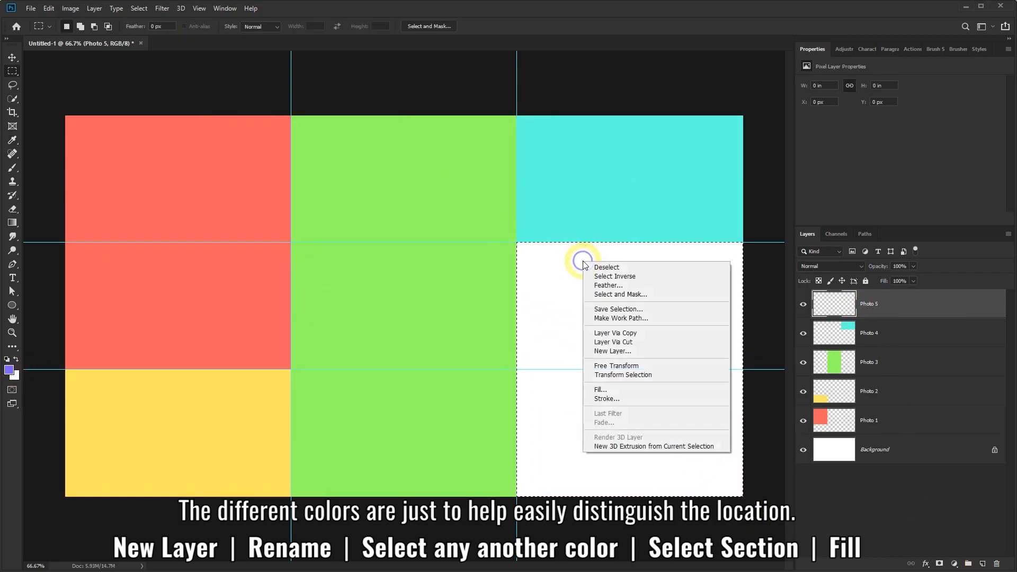
{"action": "left_click", "coordinate": [602, 389]}
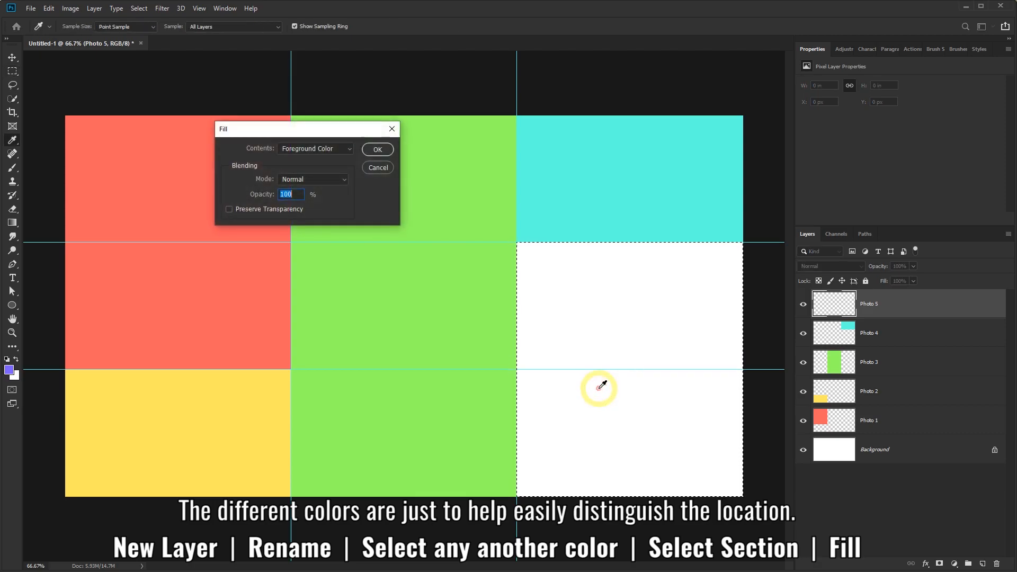
{"action": "left_click", "coordinate": [377, 151]}
{"action": "key", "text": "m"}
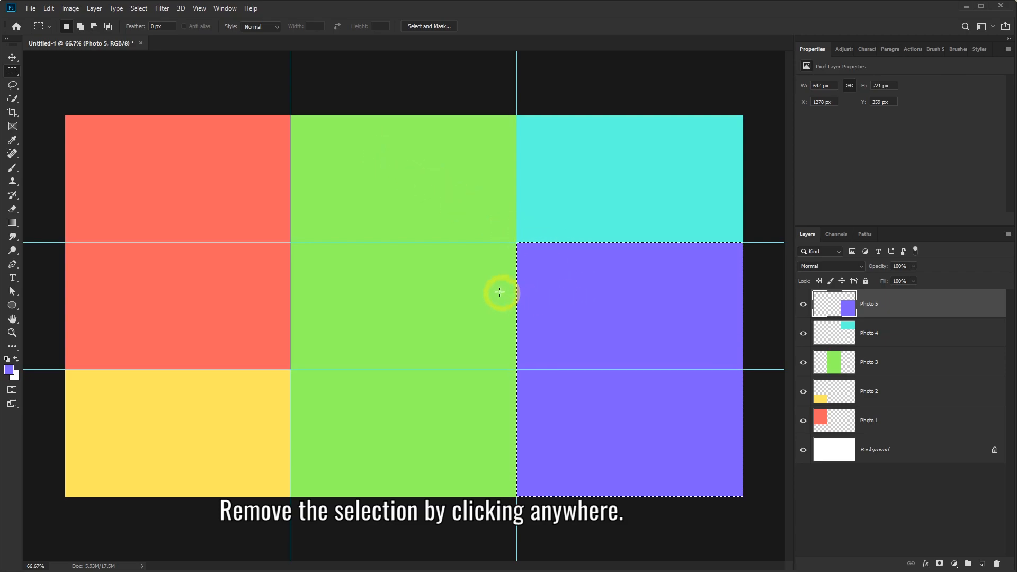
Deselect and toggle the Photo 5 layer's visibility to check its purple block.
{"action": "left_click", "coordinate": [483, 276]}
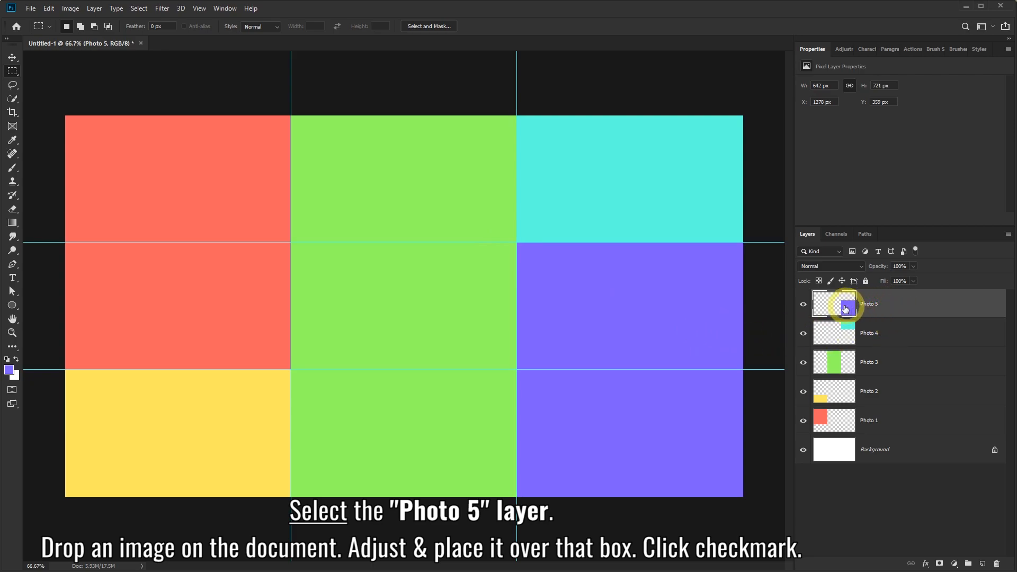
{"action": "left_click", "coordinate": [805, 306]}
{"action": "left_click", "coordinate": [804, 305]}
{"action": "left_click", "coordinate": [803, 304]}
{"action": "left_click", "coordinate": [801, 304]}
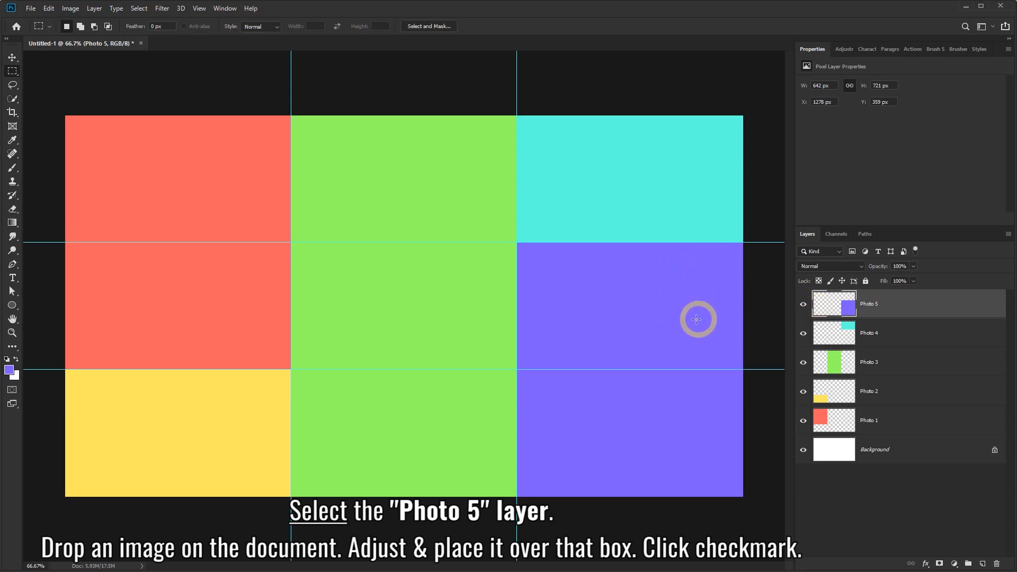
Place Image 5 from the wedding folder, scaled and positioned over the purple lower-right sections.
{"action": "left_click", "coordinate": [100, 571]}
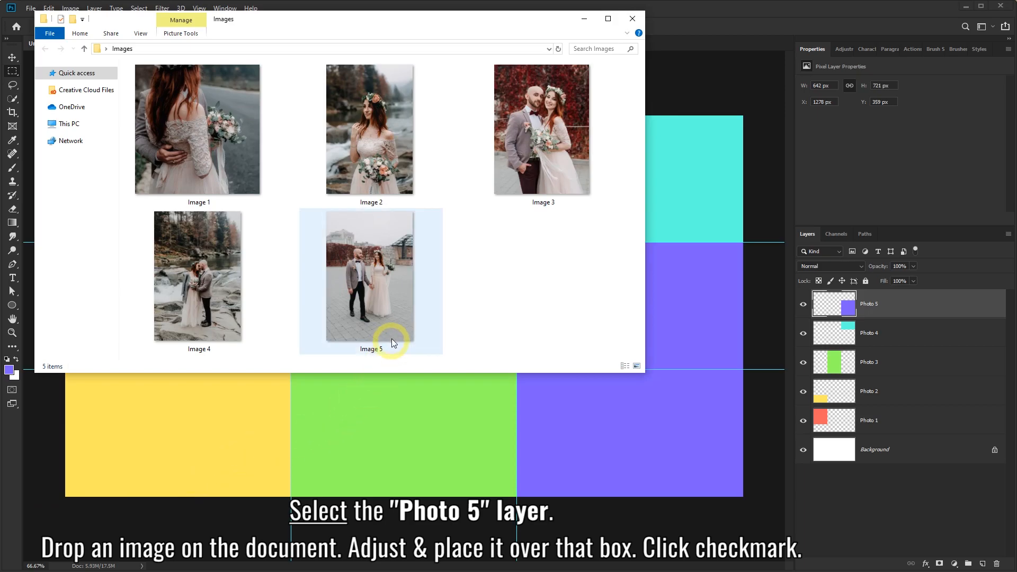
{"action": "left_click", "coordinate": [373, 270]}
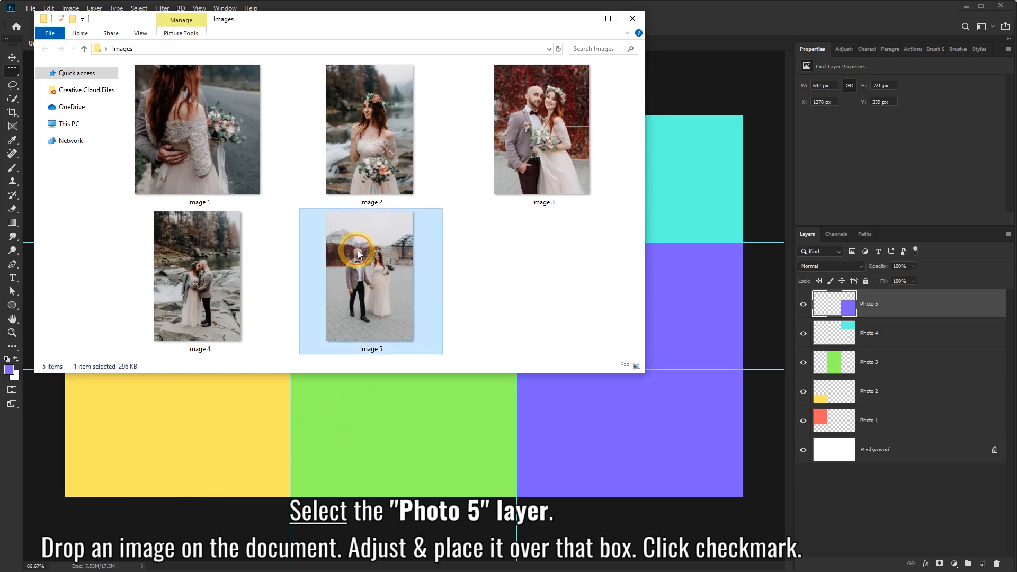
{"action": "left_click_drag", "start_coordinate": [479, 277], "coordinate": [663, 296]}
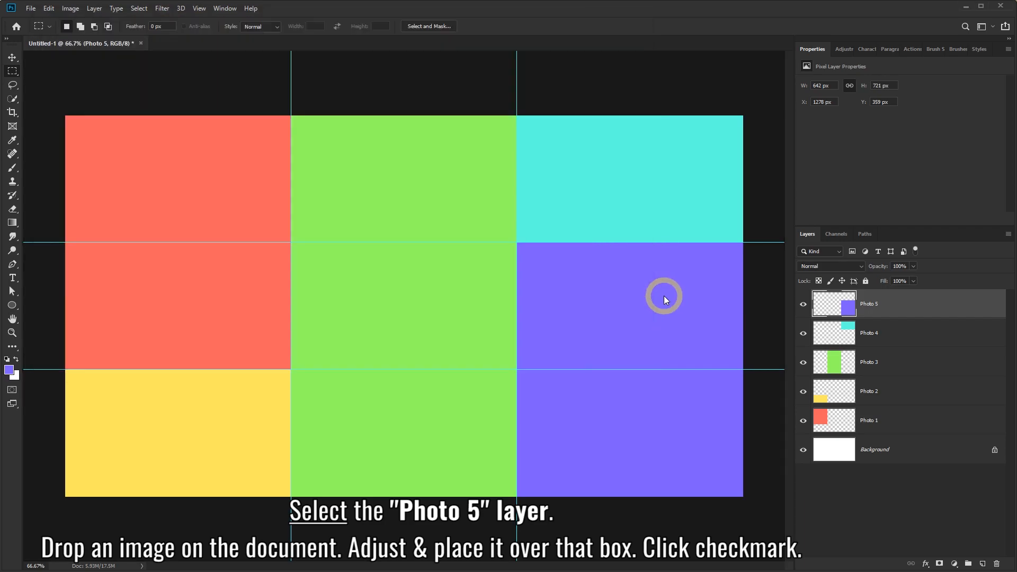
{"action": "left_click_drag", "start_coordinate": [444, 183], "coordinate": [656, 229]}
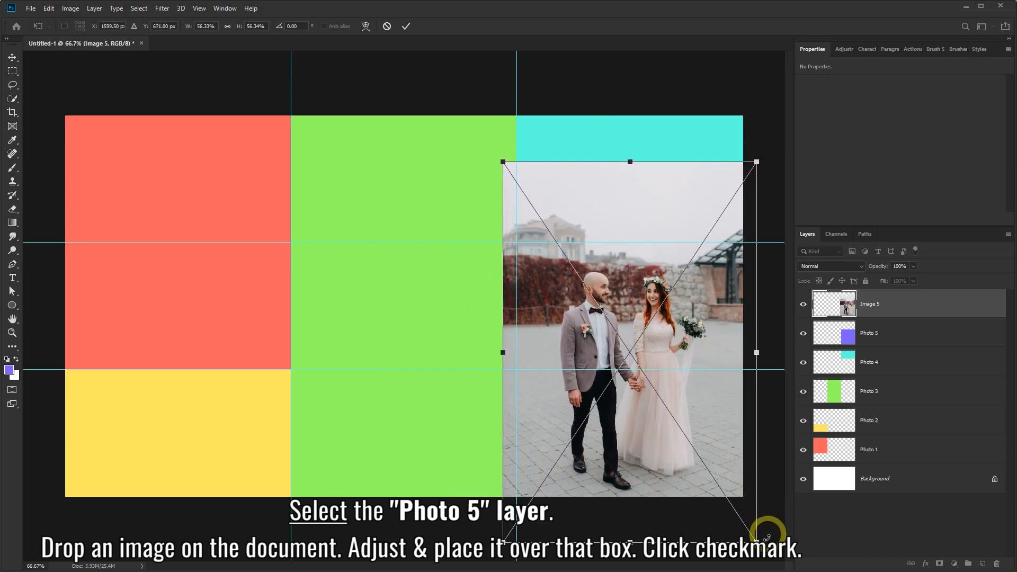
{"action": "left_click_drag", "start_coordinate": [757, 539], "coordinate": [734, 532]}
{"action": "left_click_drag", "start_coordinate": [503, 525], "coordinate": [513, 521]}
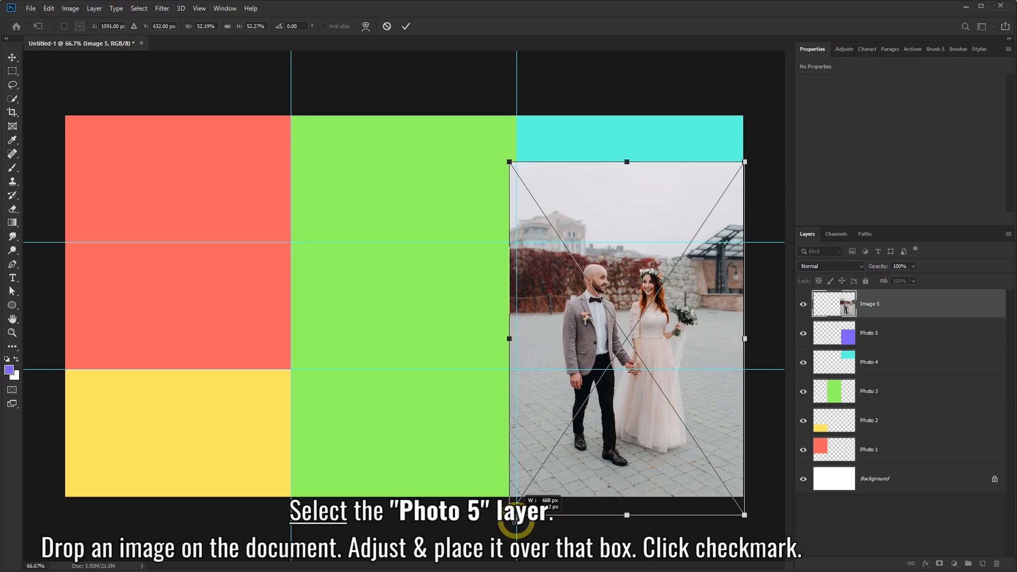
{"action": "left_click_drag", "start_coordinate": [699, 332], "coordinate": [705, 343]}
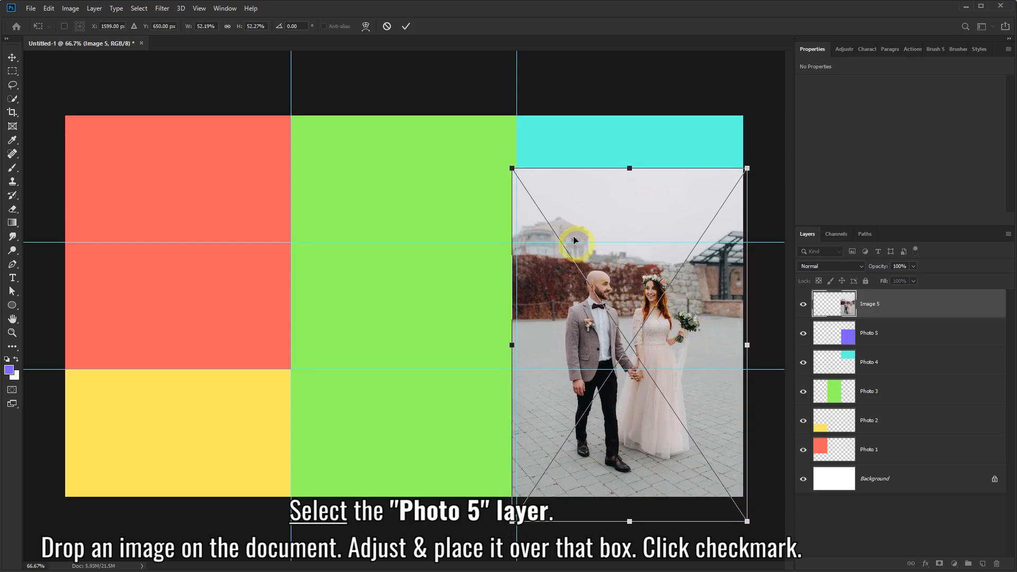
{"action": "left_click", "coordinate": [404, 26]}
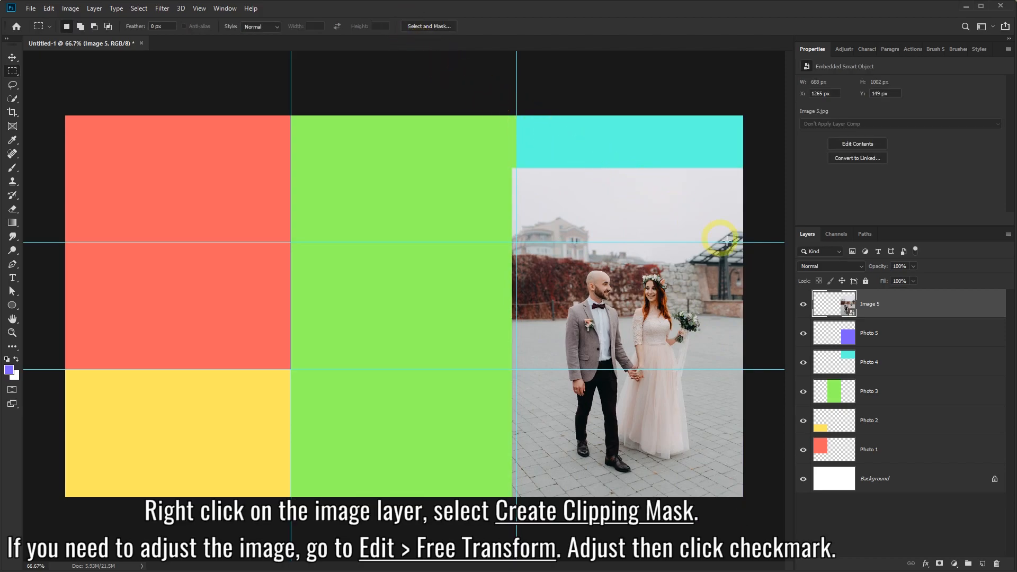
Clip Image 5 into the Photo 5 shape and put it in Free Transform.
{"action": "right_click", "coordinate": [921, 304]}
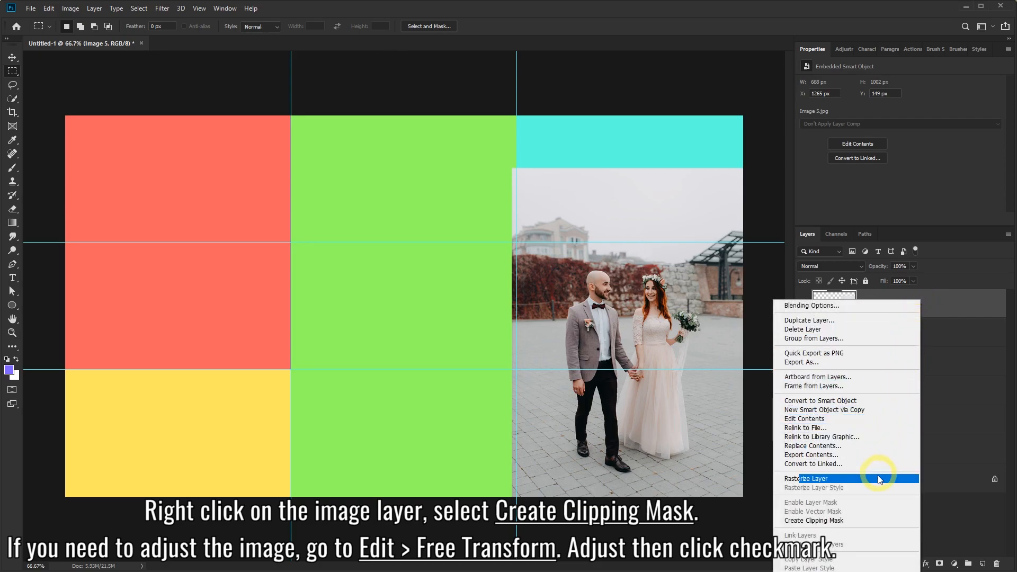
{"action": "left_click", "coordinate": [825, 521]}
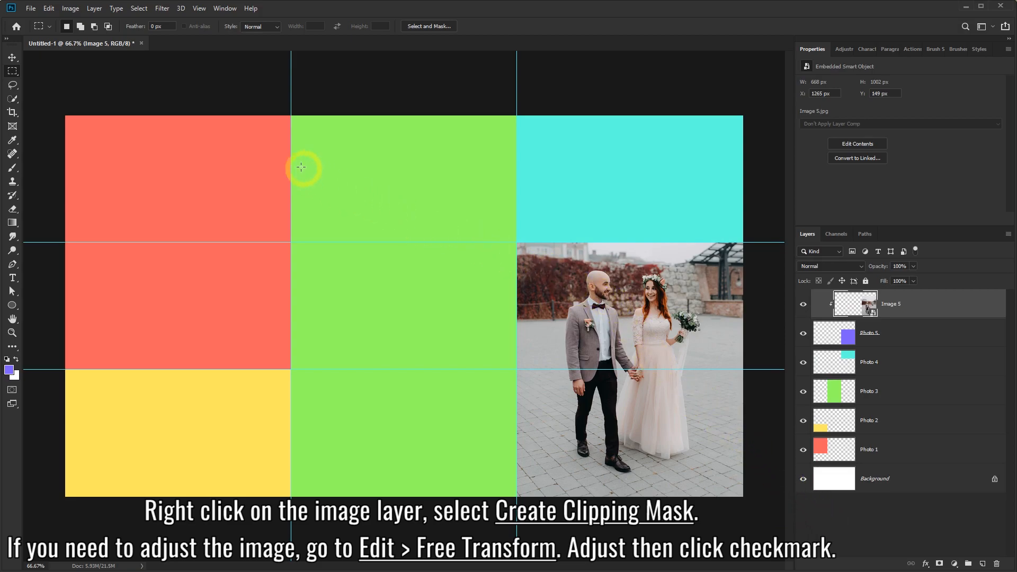
{"action": "left_click", "coordinate": [50, 11]}
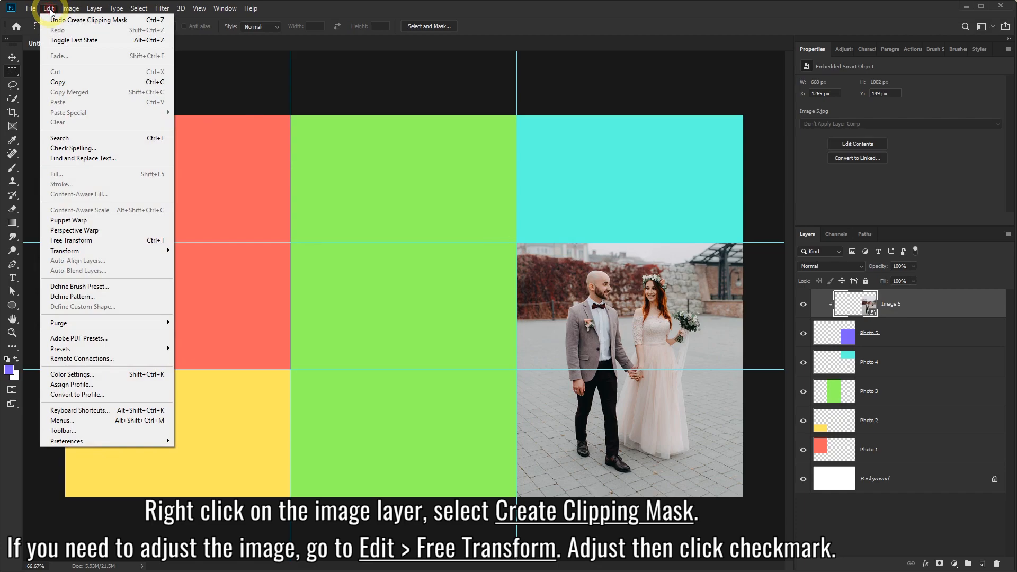
{"action": "left_click", "coordinate": [70, 241]}
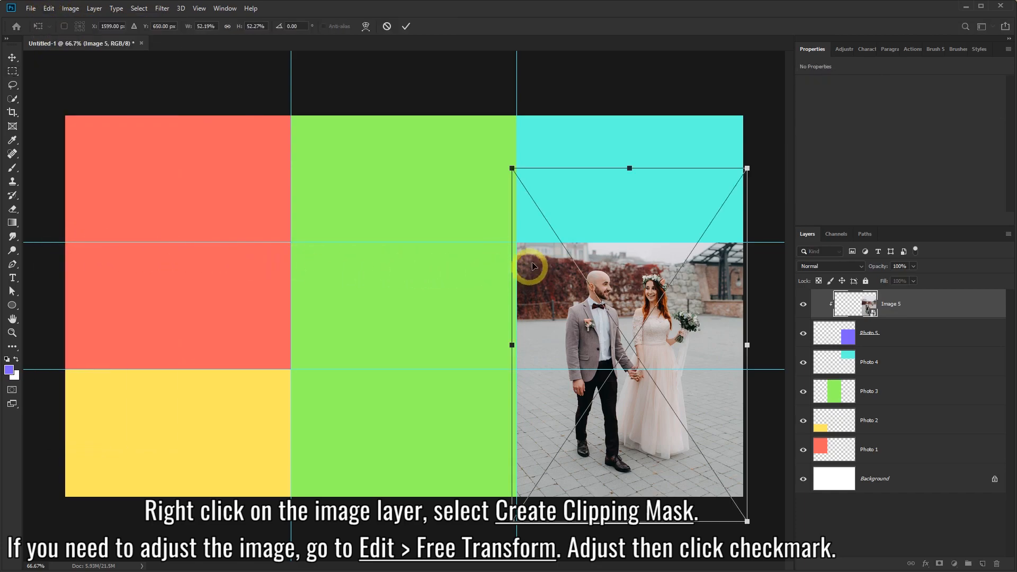
Scale and nudge Image 5 until it fills the lower-right block exactly, then commit.
{"action": "left_click_drag", "start_coordinate": [511, 169], "coordinate": [455, 142]}
{"action": "left_click_drag", "start_coordinate": [575, 200], "coordinate": [613, 233]}
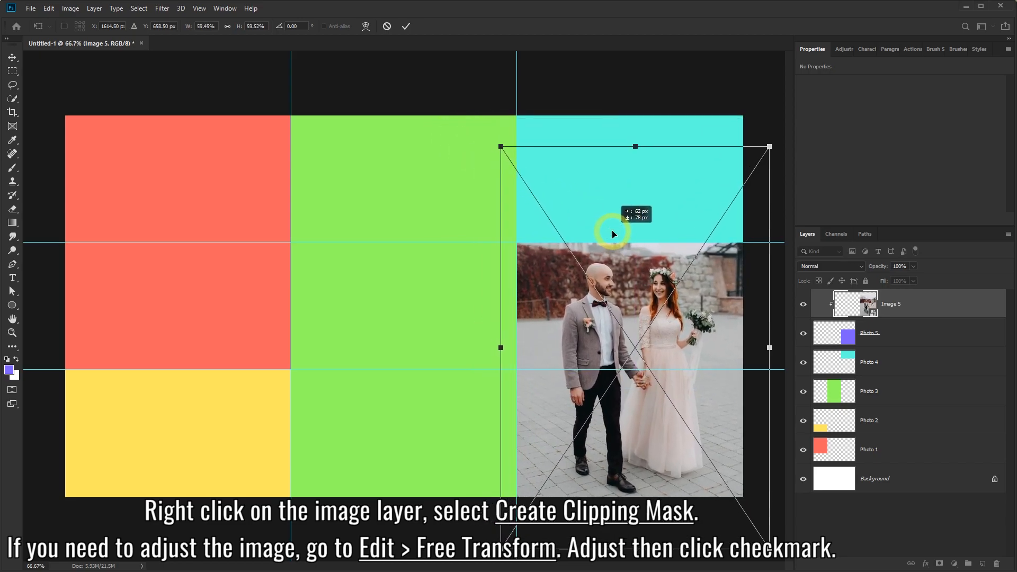
{"action": "left_click_drag", "start_coordinate": [503, 147], "coordinate": [554, 182]}
{"action": "left_click_drag", "start_coordinate": [626, 257], "coordinate": [597, 237]}
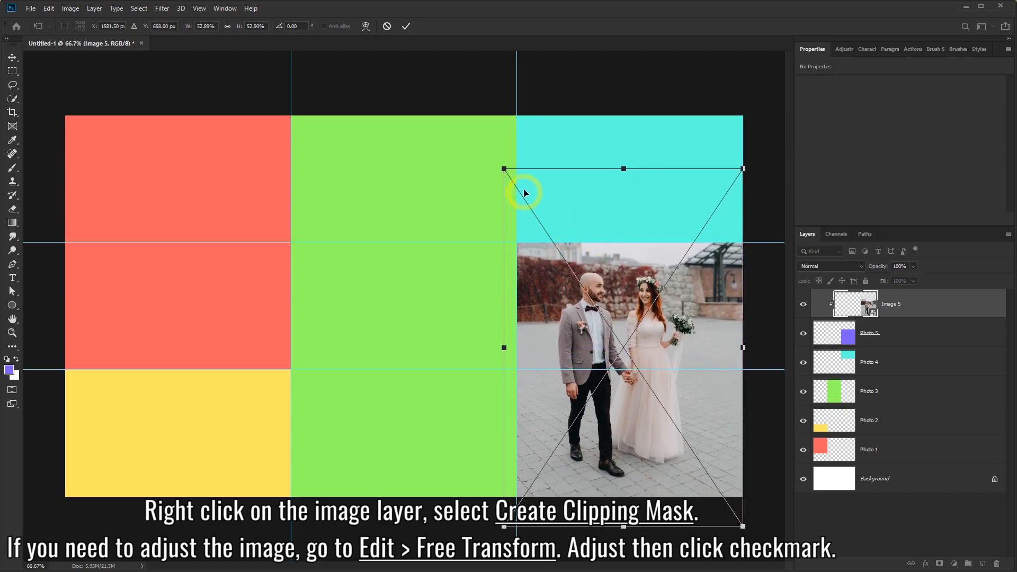
{"action": "left_click_drag", "start_coordinate": [503, 169], "coordinate": [515, 181]}
{"action": "left_click_drag", "start_coordinate": [578, 228], "coordinate": [583, 228]}
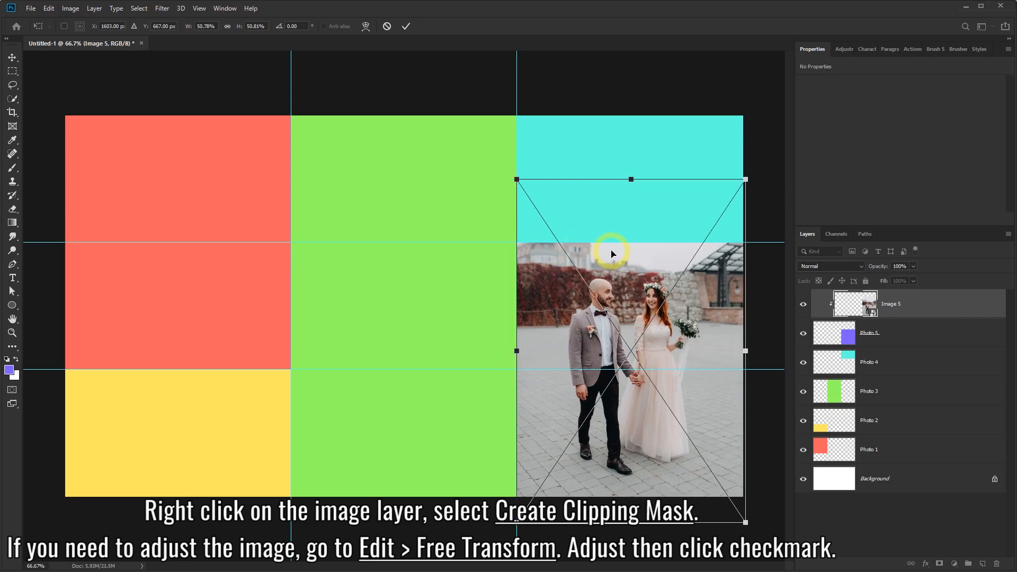
{"action": "key", "text": "Left"}
{"action": "key", "text": "Left"}
{"action": "key", "text": "Left"}
{"action": "key", "text": "Left"}
{"action": "key", "text": "Left"}
{"action": "key", "text": "Left"}
{"action": "key", "text": "Left"}
{"action": "key", "text": "Up"}
{"action": "key", "text": "Up"}
{"action": "key", "text": "Up"}
{"action": "key", "text": "Up"}
{"action": "key", "text": "Up"}
{"action": "key", "text": "Up"}
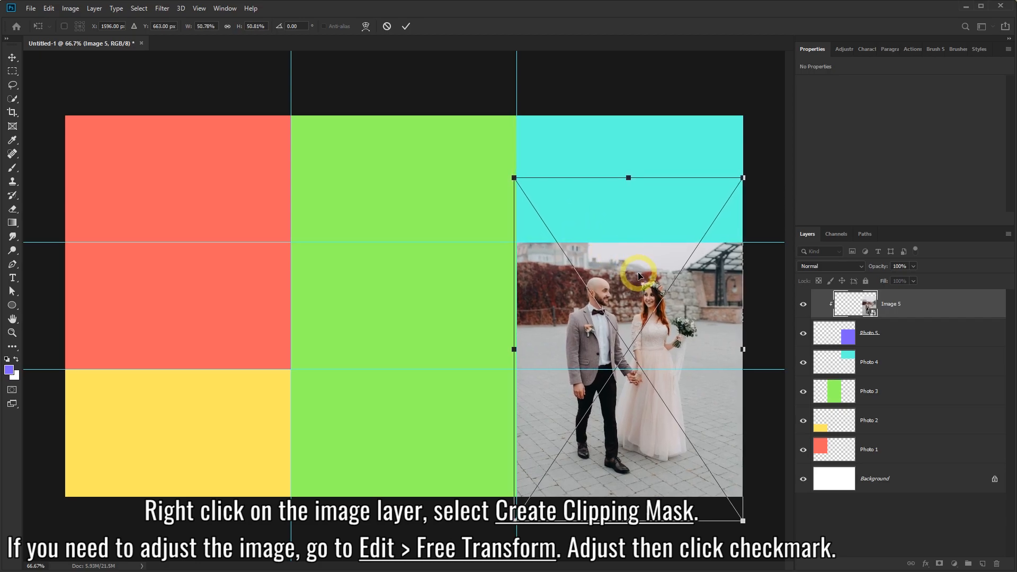
{"action": "key", "text": "Up"}
{"action": "key", "text": "Up"}
{"action": "key", "text": "Up"}
{"action": "key", "text": "Up"}
{"action": "key", "text": "Up"}
{"action": "key", "text": "Up"}
{"action": "key", "text": "Up"}
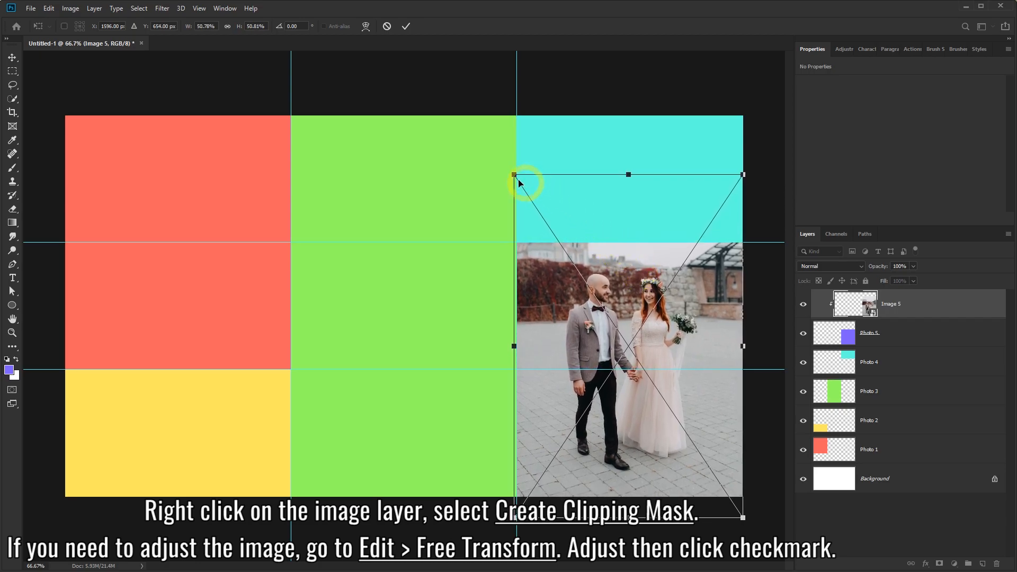
{"action": "left_click", "coordinate": [404, 27]}
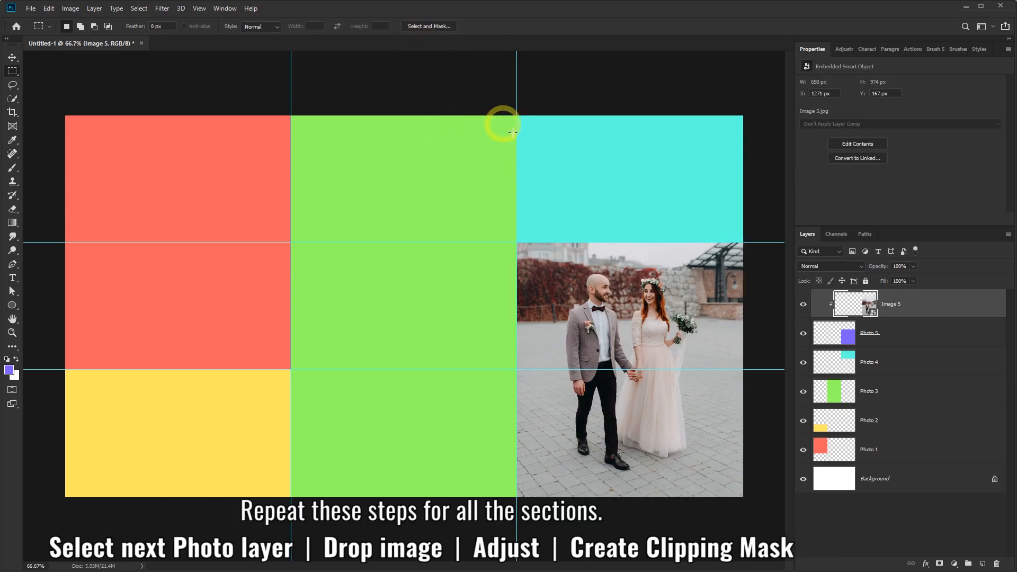
With Photo 4 selected, place the bride portrait Image 4 from the images folder onto the collage.
{"action": "left_click", "coordinate": [884, 365]}
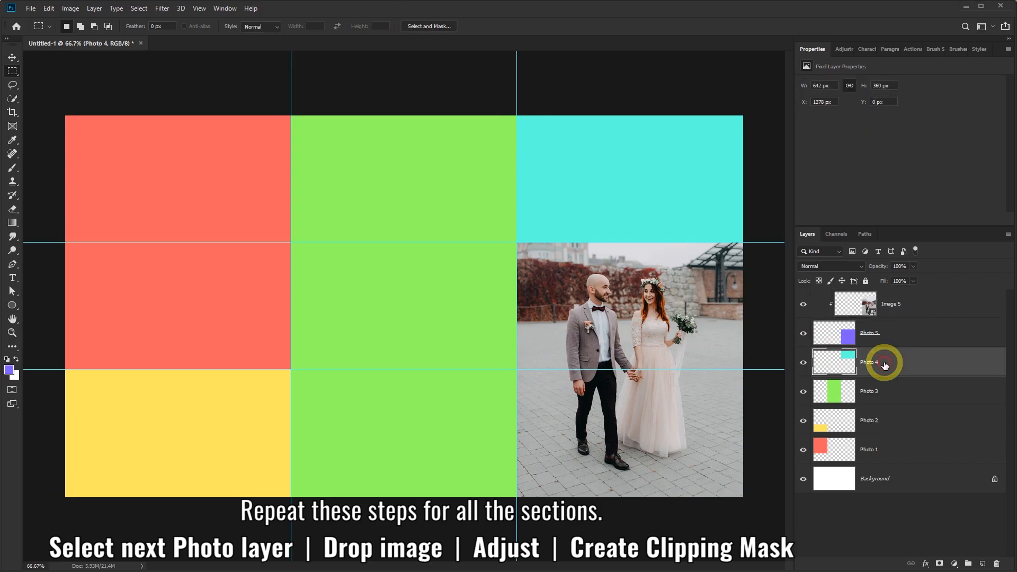
{"action": "left_click", "coordinate": [804, 364]}
{"action": "key", "text": "alt+Tab"}
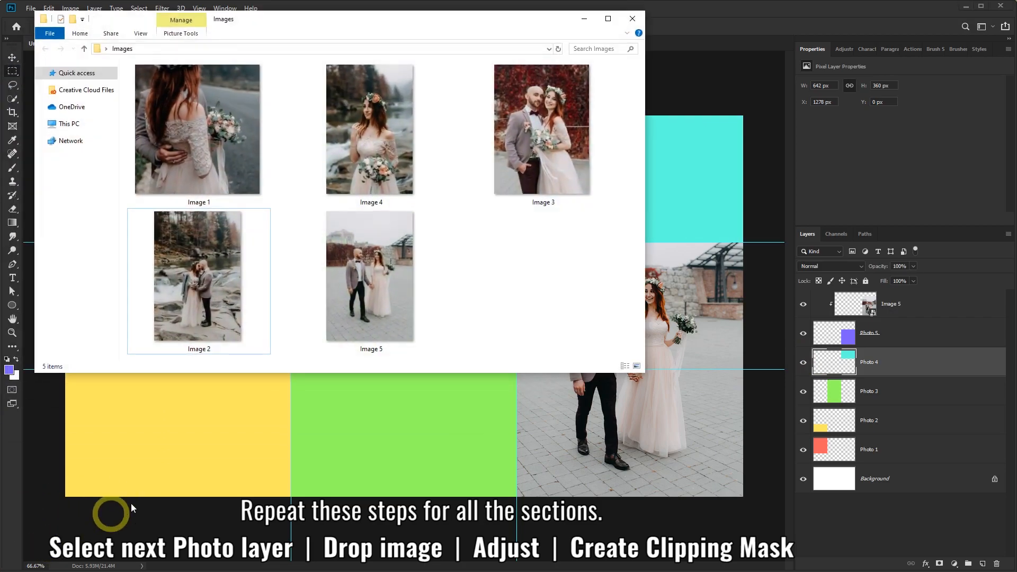
{"action": "left_click", "coordinate": [379, 141]}
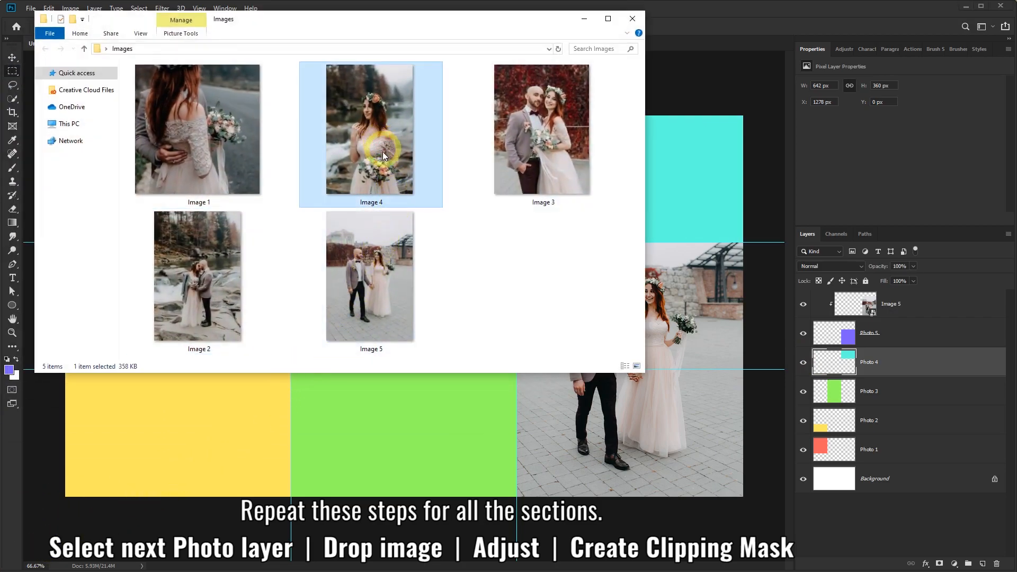
{"action": "left_click_drag", "start_coordinate": [368, 125], "coordinate": [608, 380]}
{"action": "left_click_drag", "start_coordinate": [630, 419], "coordinate": [630, 420]}
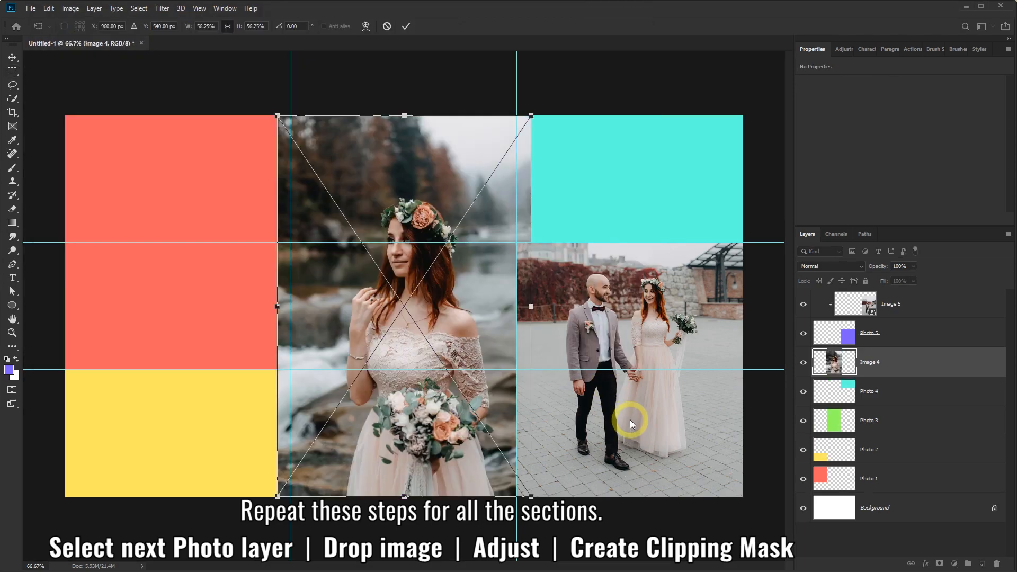
Scale Image 4 to about half, fit it into the top-right section, and clip it to Photo 4.
{"action": "left_click_drag", "start_coordinate": [480, 300], "coordinate": [686, 235]}
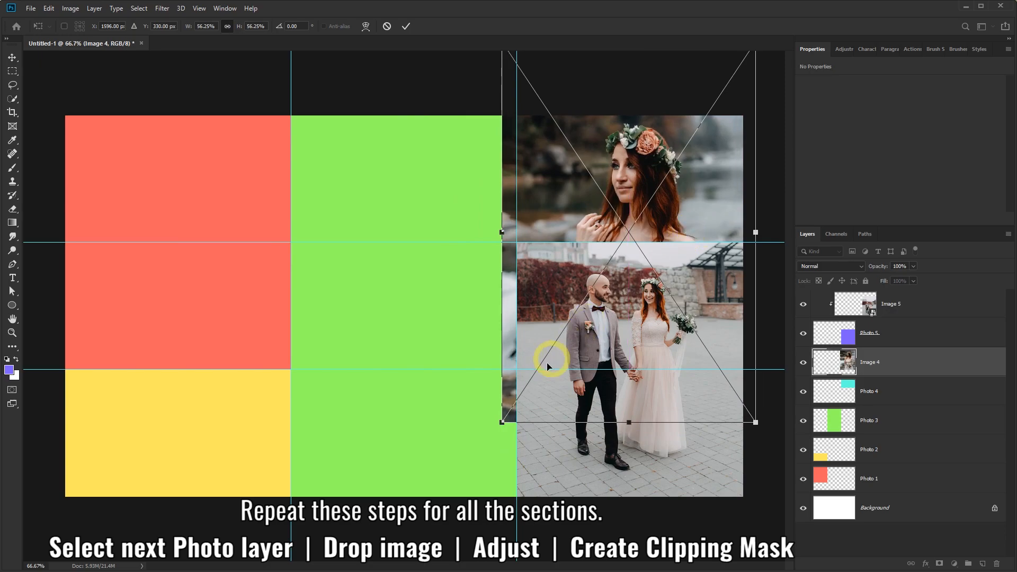
{"action": "left_click_drag", "start_coordinate": [502, 422], "coordinate": [515, 403]}
{"action": "left_click_drag", "start_coordinate": [703, 267], "coordinate": [691, 272]}
{"action": "left_click_drag", "start_coordinate": [498, 409], "coordinate": [508, 388]}
{"action": "left_click_drag", "start_coordinate": [674, 196], "coordinate": [672, 214]}
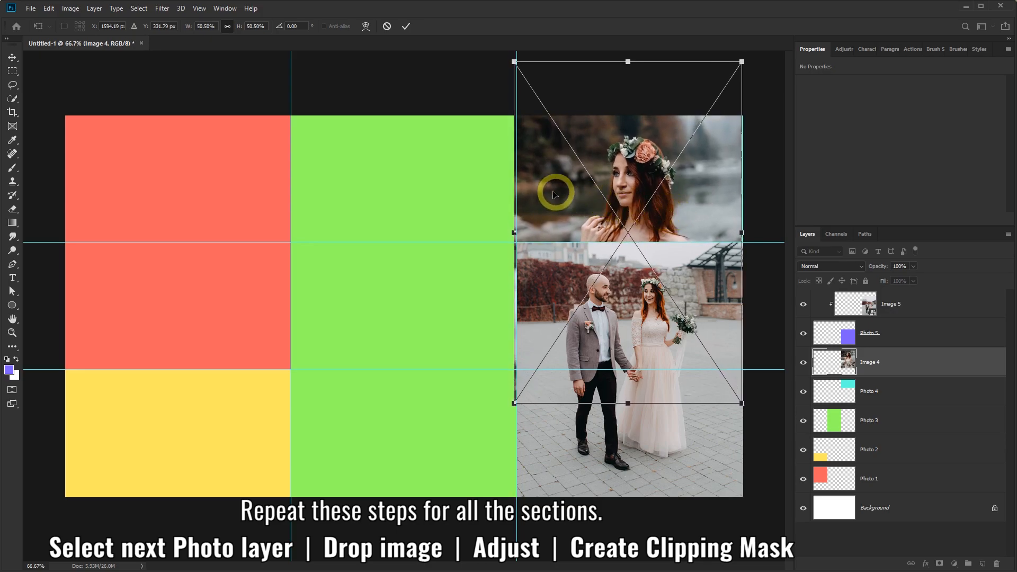
{"action": "left_click", "coordinate": [405, 26]}
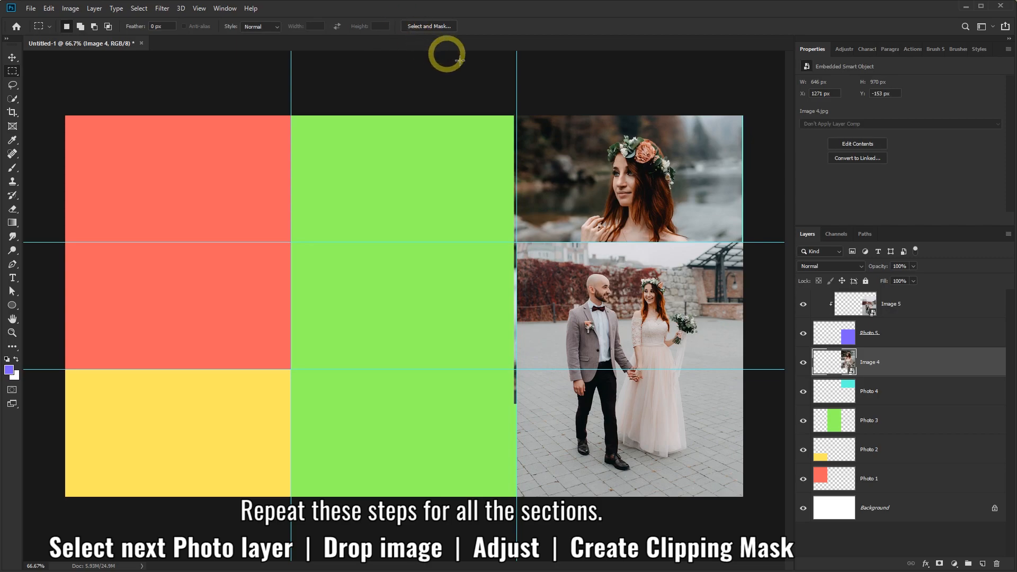
{"action": "right_click", "coordinate": [892, 360]}
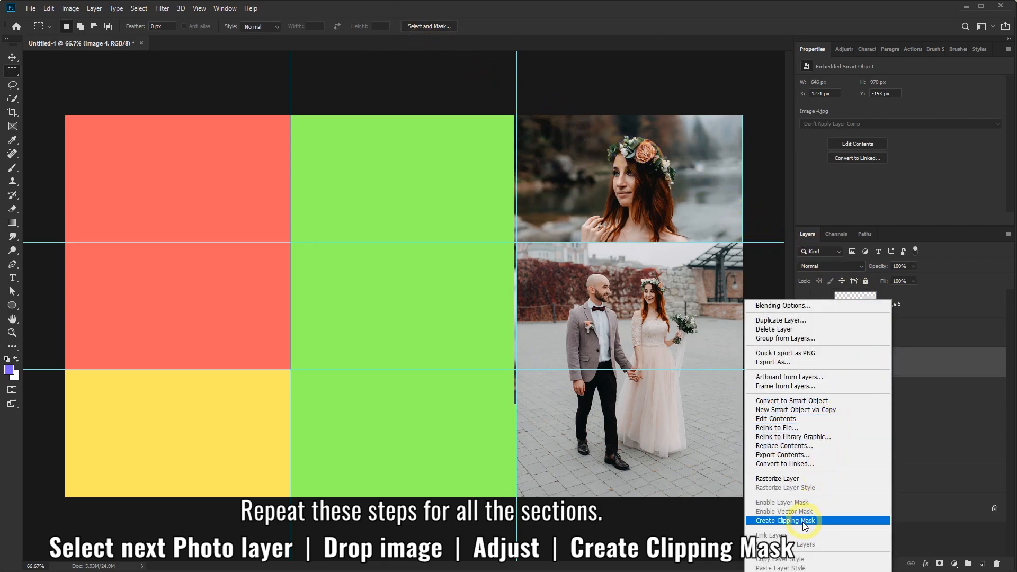
{"action": "left_click", "coordinate": [767, 521]}
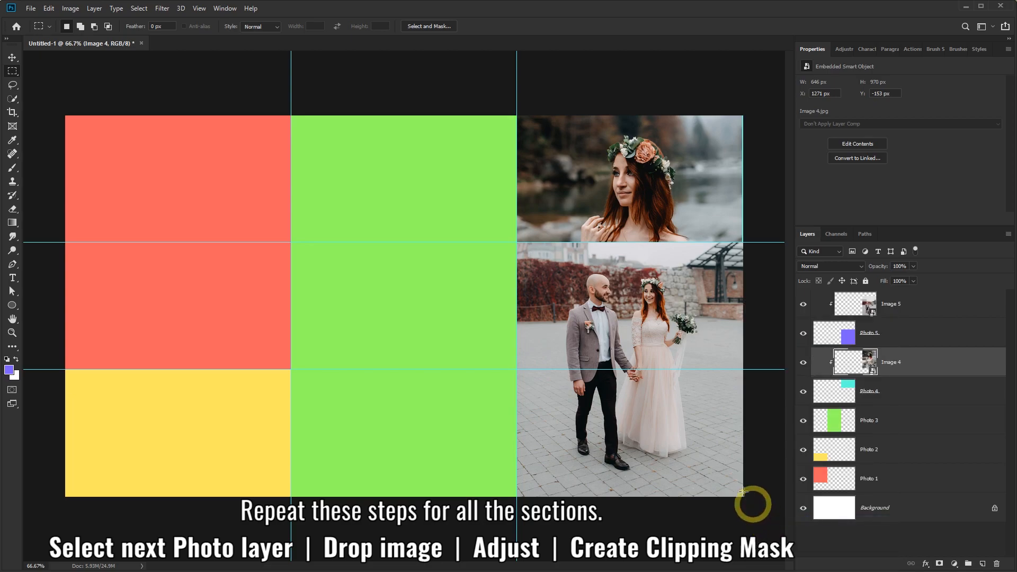
Place Image 3 on the green middle section and clip it to Photo 3.
{"action": "left_click", "coordinate": [815, 421]}
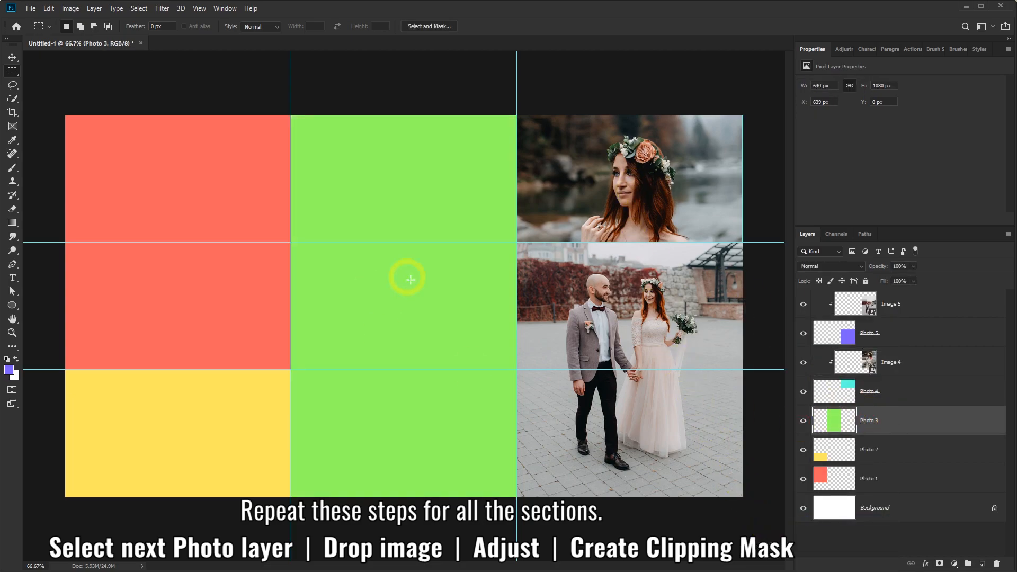
{"action": "key", "text": "alt+Tab"}
{"action": "left_click_drag", "start_coordinate": [541, 133], "coordinate": [465, 442]}
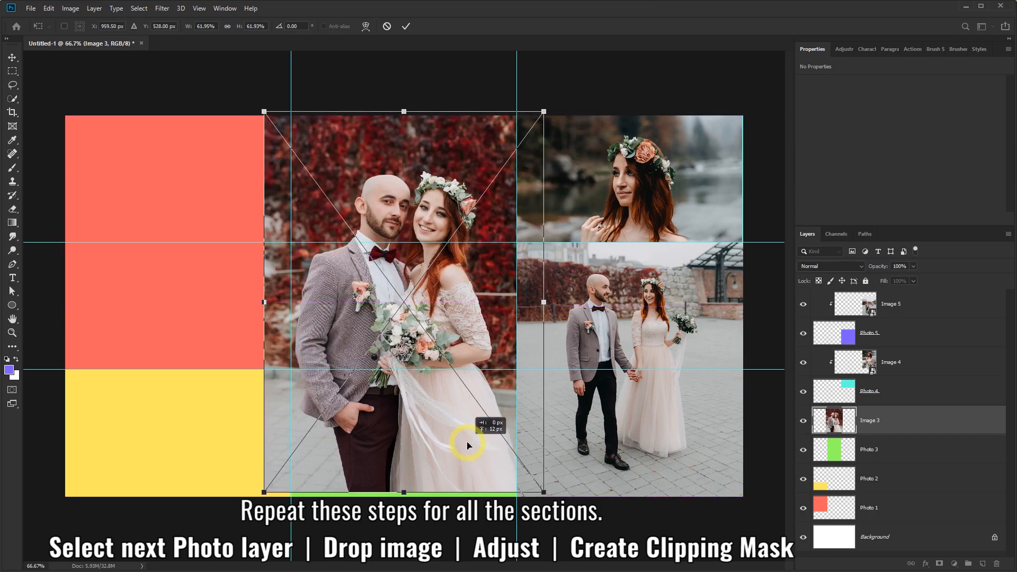
{"action": "key", "text": "Return"}
{"action": "right_click", "coordinate": [906, 416]}
{"action": "left_click", "coordinate": [892, 450]}
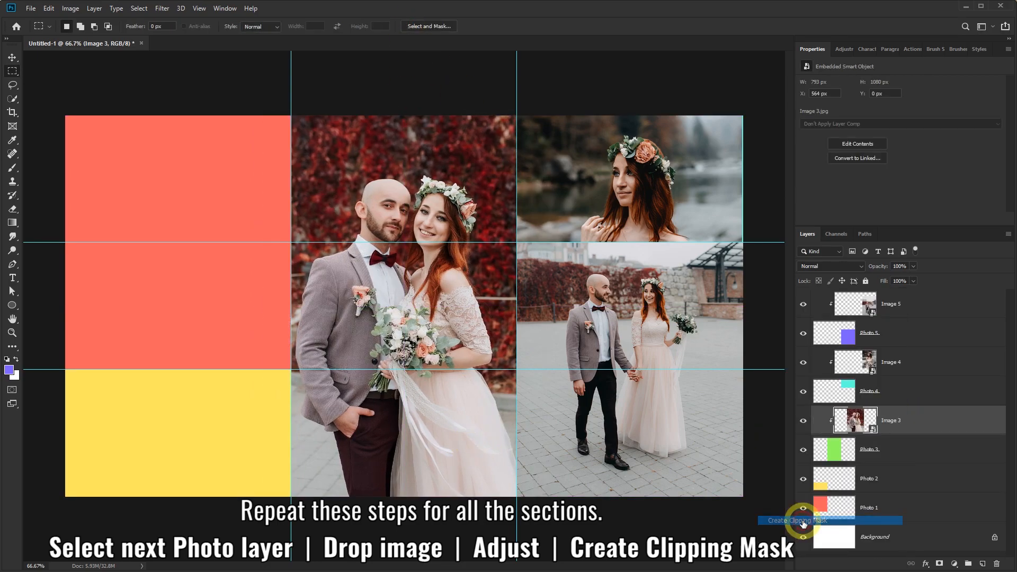
Place Image 2, scale it to about half in the lower-left section, and clip it to Photo 2.
{"action": "left_click", "coordinate": [853, 479]}
{"action": "key", "text": "alt+Tab"}
{"action": "left_click_drag", "start_coordinate": [196, 275], "coordinate": [206, 414]}
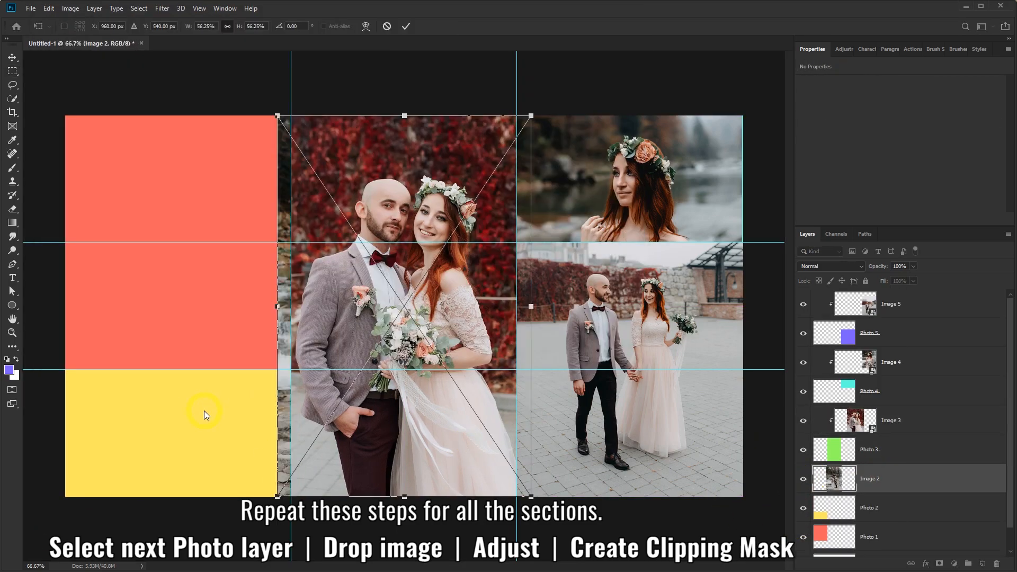
{"action": "left_click_drag", "start_coordinate": [301, 216], "coordinate": [61, 334]}
{"action": "left_click_drag", "start_coordinate": [38, 232], "coordinate": [63, 269]}
{"action": "left_click_drag", "start_coordinate": [169, 408], "coordinate": [170, 395]}
{"action": "left_click", "coordinate": [371, 161]}
{"action": "right_click", "coordinate": [906, 479]}
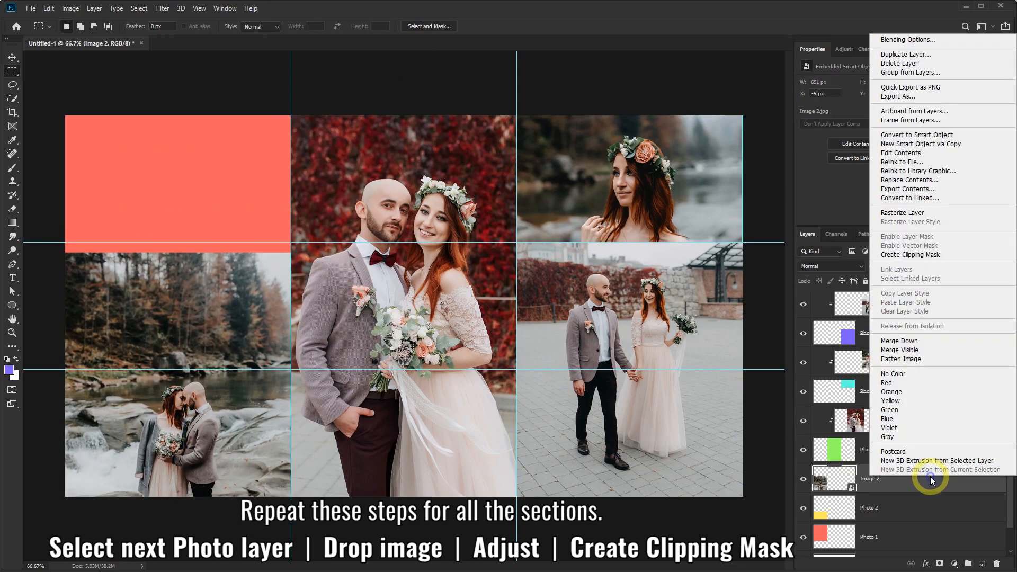
{"action": "left_click", "coordinate": [931, 472]}
Place Image 1, scale it to fit the top-left section, and clip it to Photo 1.
{"action": "left_click_drag", "start_coordinate": [1009, 371], "coordinate": [1009, 397]}
{"action": "left_click", "coordinate": [894, 519]}
{"action": "key", "text": "alt+Tab"}
{"action": "left_click_drag", "start_coordinate": [218, 178], "coordinate": [225, 416]}
{"action": "left_click_drag", "start_coordinate": [282, 301], "coordinate": [126, 301]}
{"action": "left_click_drag", "start_coordinate": [433, 497], "coordinate": [243, 434]}
{"action": "left_click", "coordinate": [406, 27]}
{"action": "right_click", "coordinate": [870, 508]}
{"action": "left_click", "coordinate": [908, 284]}
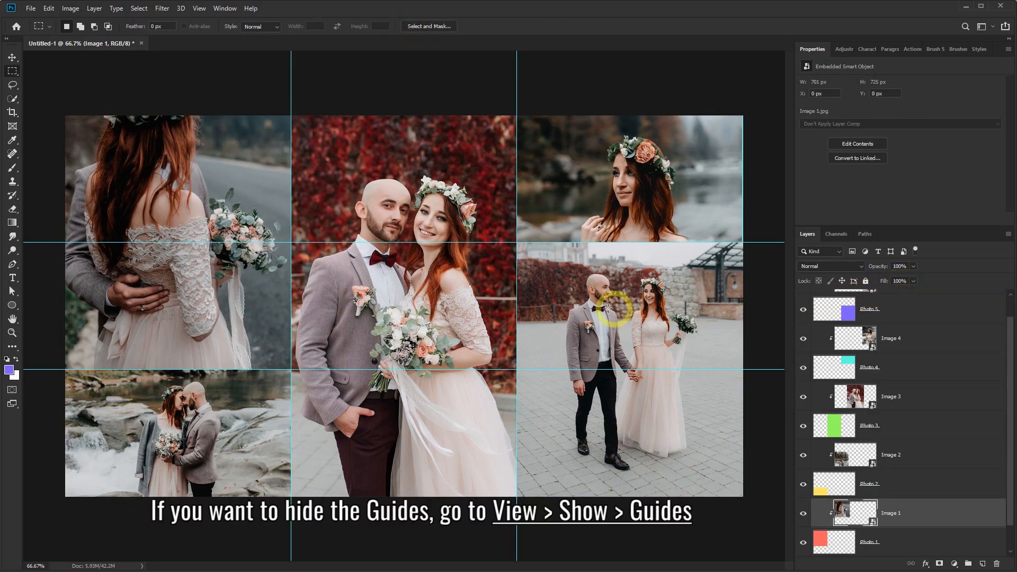
{"action": "left_click", "coordinate": [199, 9]}
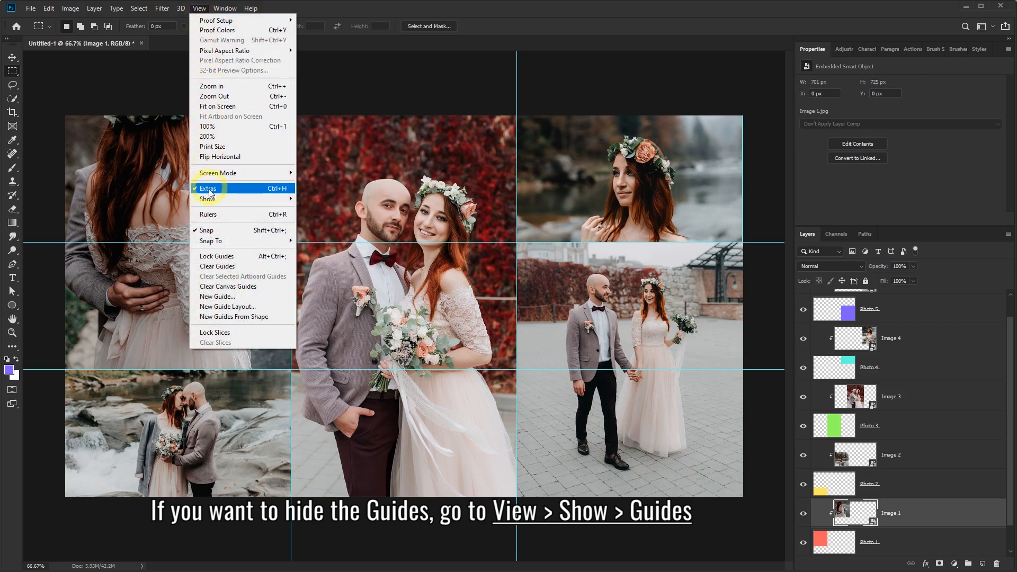
{"action": "mouse_move", "coordinate": [209, 201]}
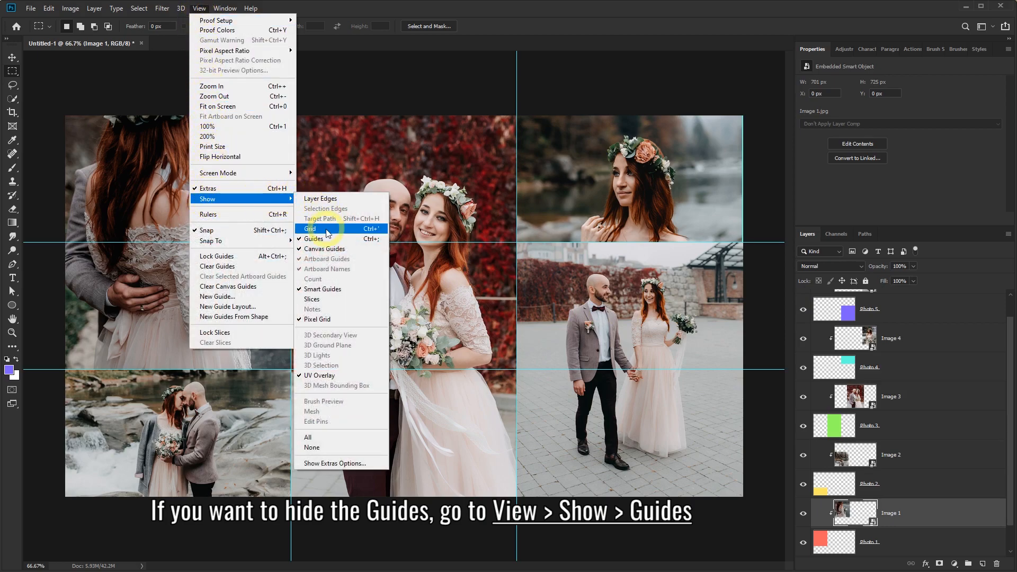
{"action": "left_click", "coordinate": [313, 239]}
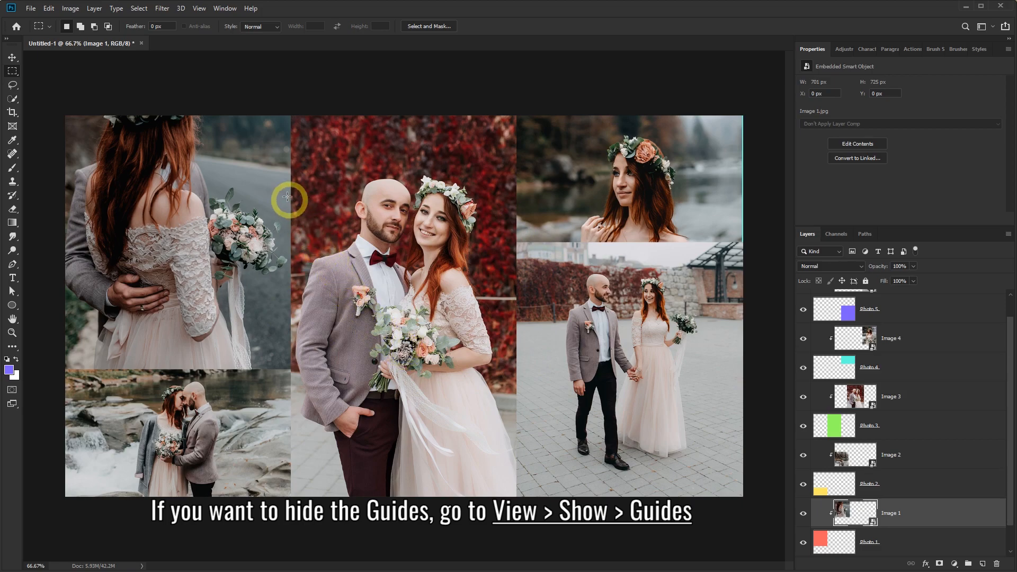
{"action": "left_click", "coordinate": [200, 9]}
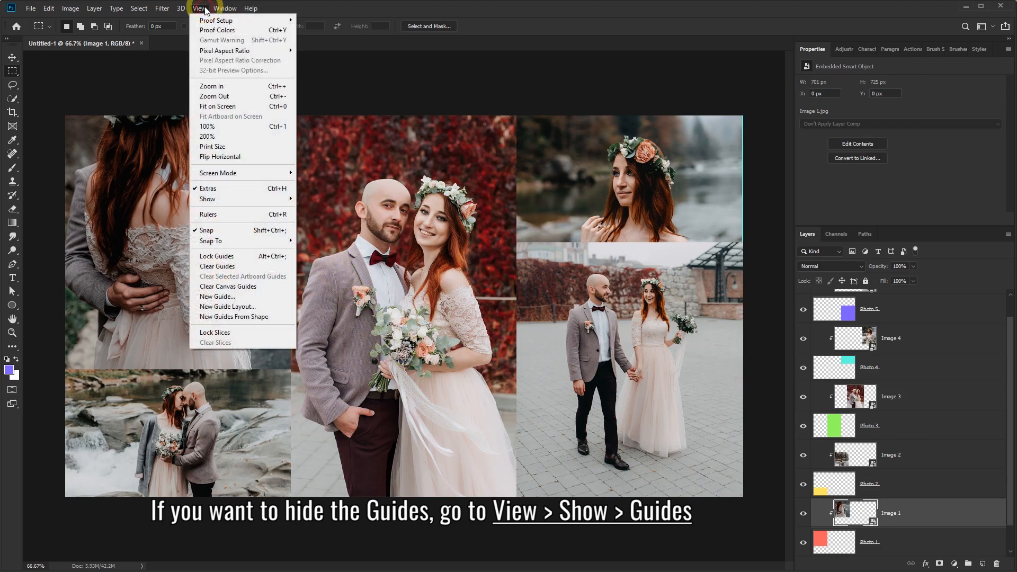
{"action": "mouse_move", "coordinate": [223, 199]}
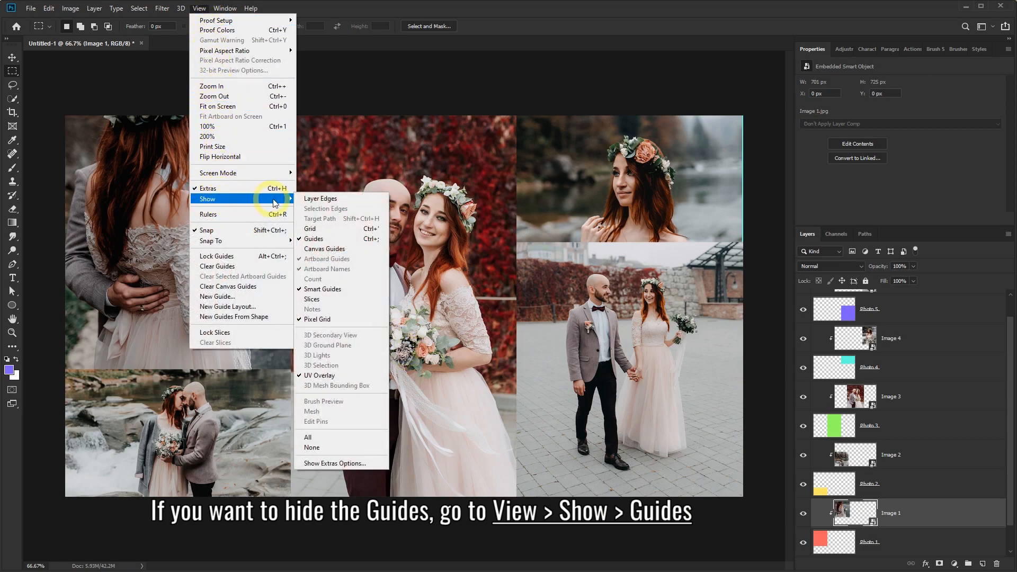
{"action": "left_click", "coordinate": [314, 241]}
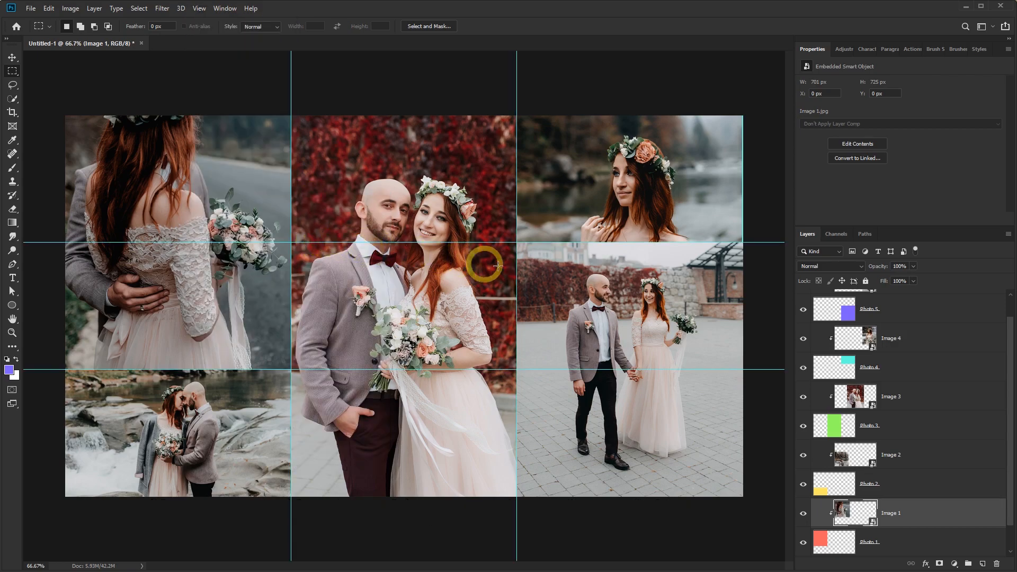
{"action": "left_click_drag", "start_coordinate": [1012, 355], "coordinate": [1005, 313]}
Add a new empty layer above Image 5 for the outside border.
{"action": "left_click", "coordinate": [915, 307]}
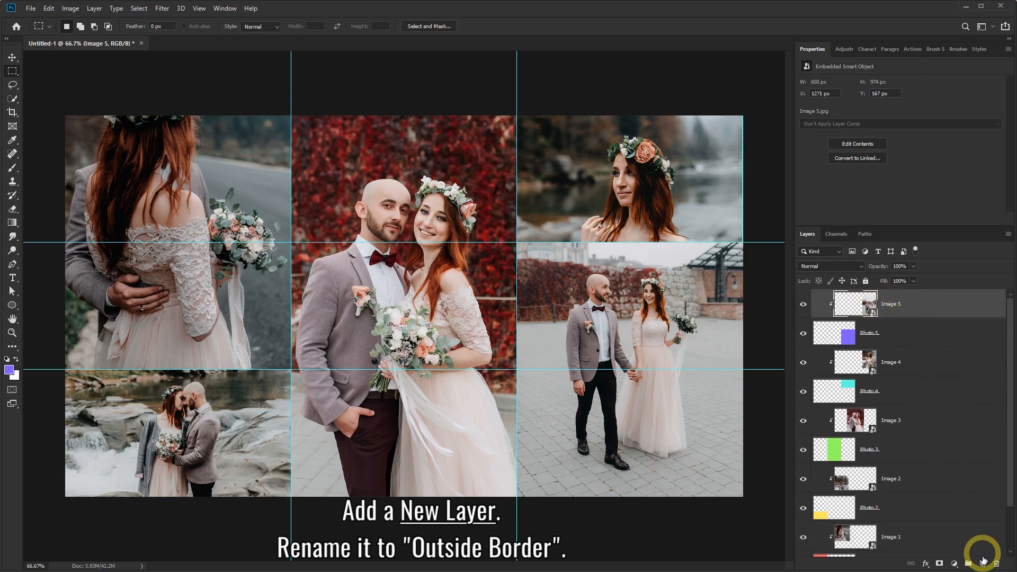
{"action": "left_click", "coordinate": [983, 564]}
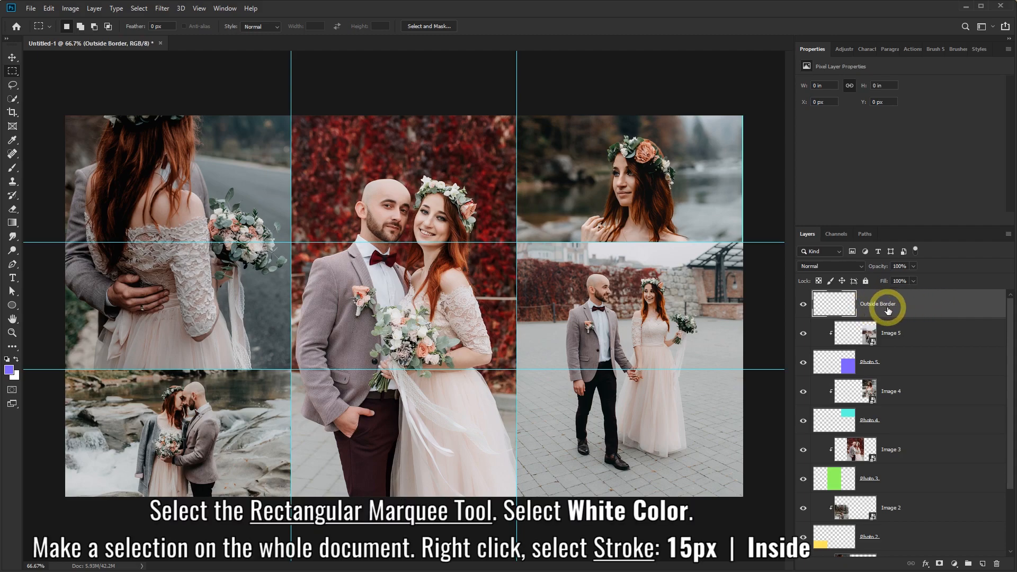
{"action": "right_click", "coordinate": [12, 71]}
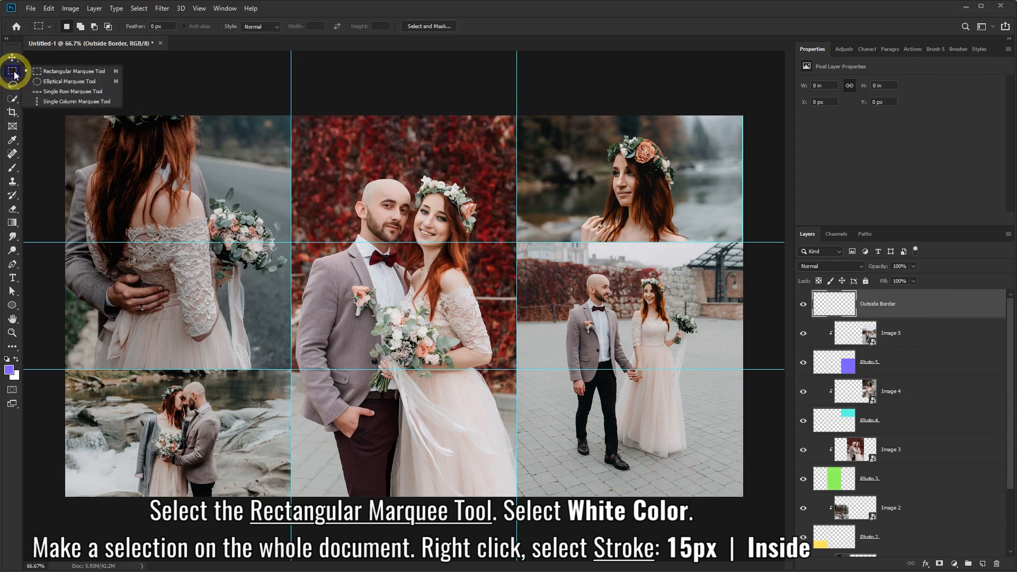
{"action": "left_click", "coordinate": [82, 74]}
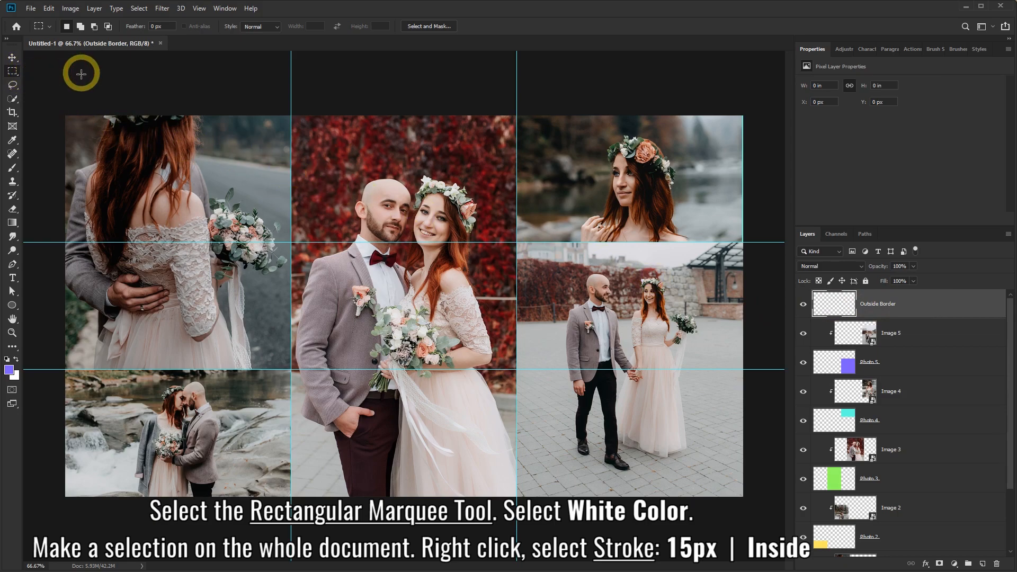
Set the foreground colour to white (ffffff).
{"action": "left_click", "coordinate": [11, 372]}
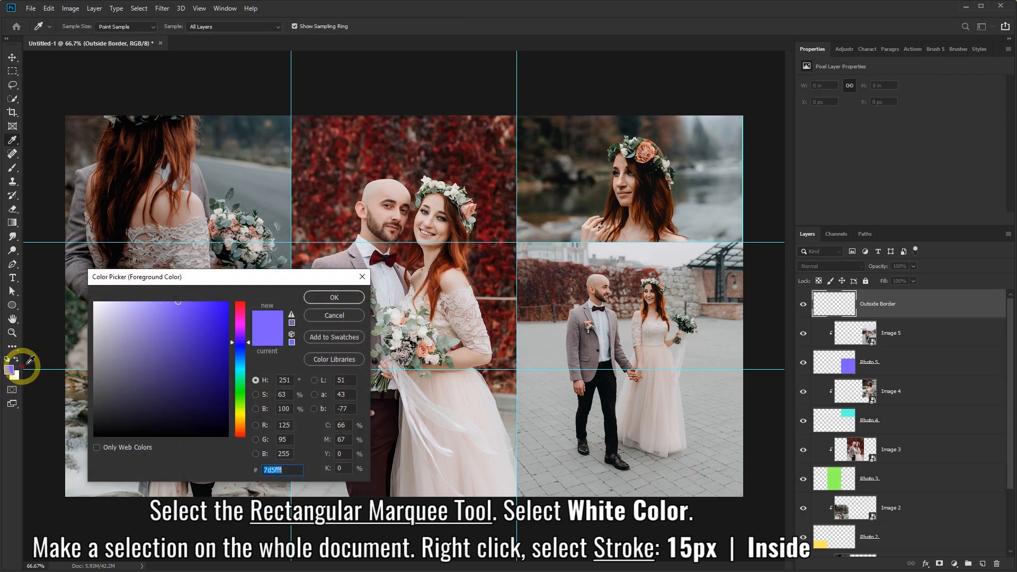
{"action": "left_click_drag", "start_coordinate": [102, 324], "coordinate": [77, 299]}
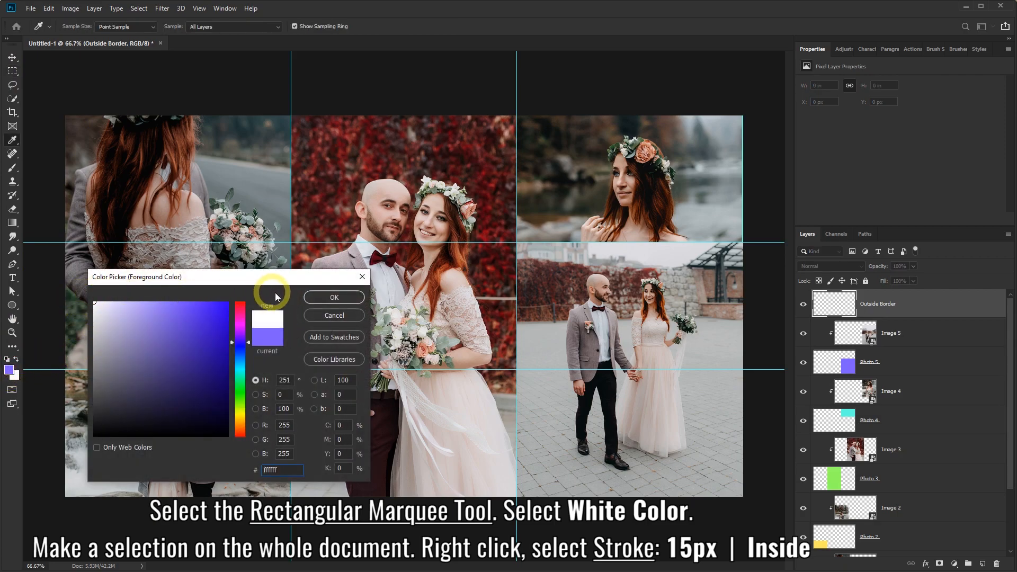
{"action": "double_click", "coordinate": [281, 468]}
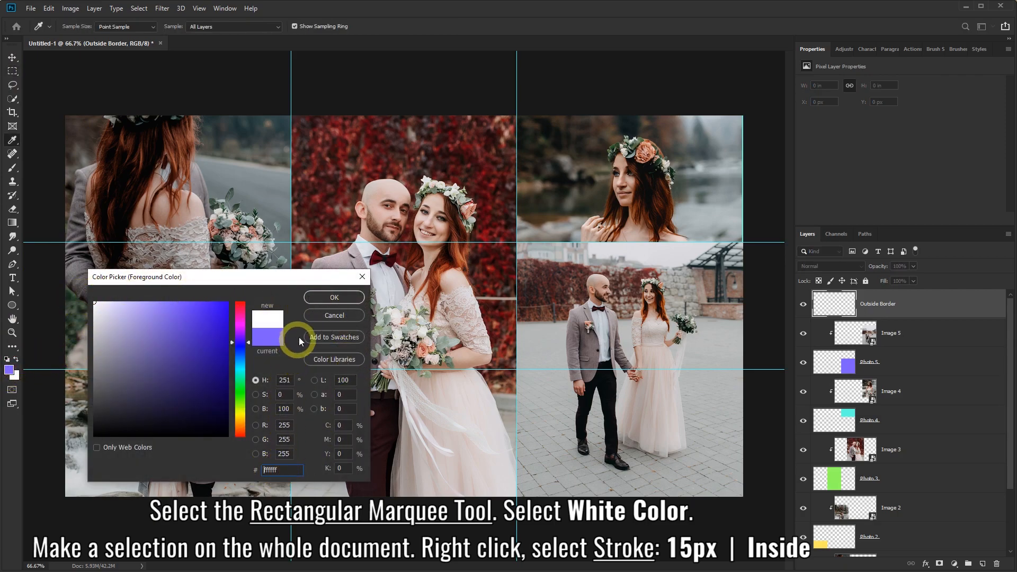
{"action": "left_click", "coordinate": [316, 303]}
Select the whole canvas and stroke it 15 px white, Inside.
{"action": "key", "text": "m"}
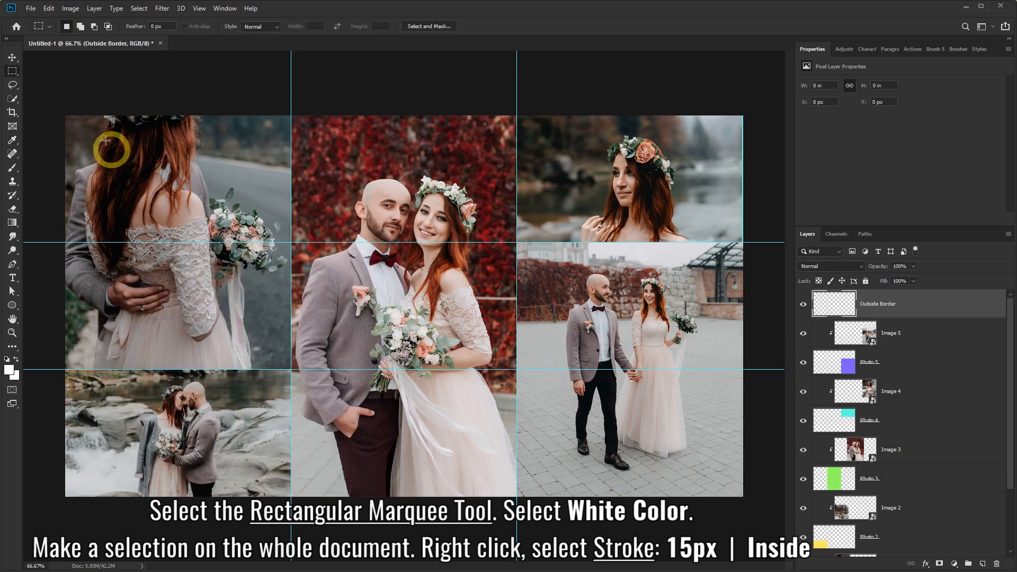
{"action": "left_click_drag", "start_coordinate": [45, 99], "coordinate": [756, 504]}
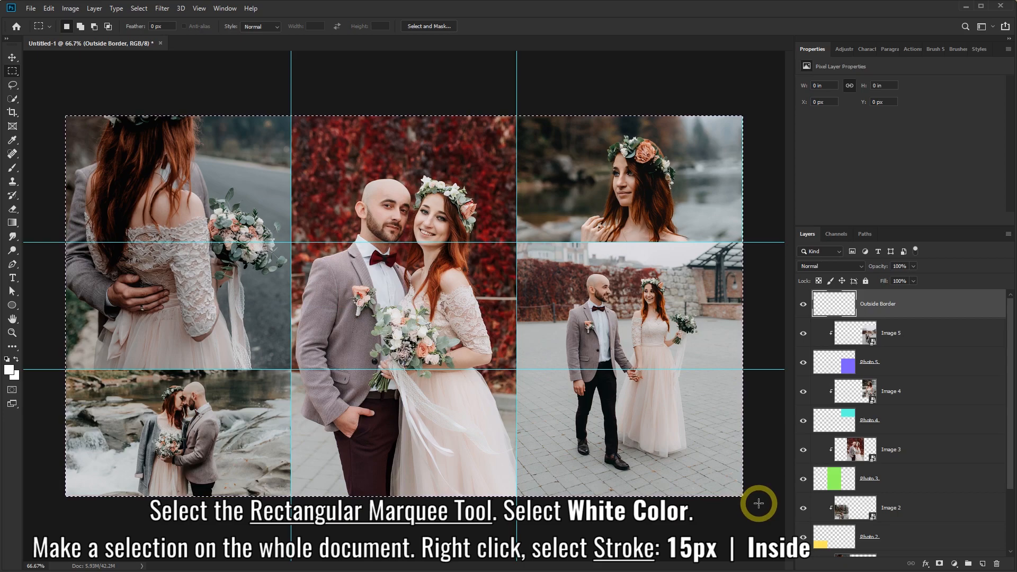
{"action": "right_click", "coordinate": [357, 182]}
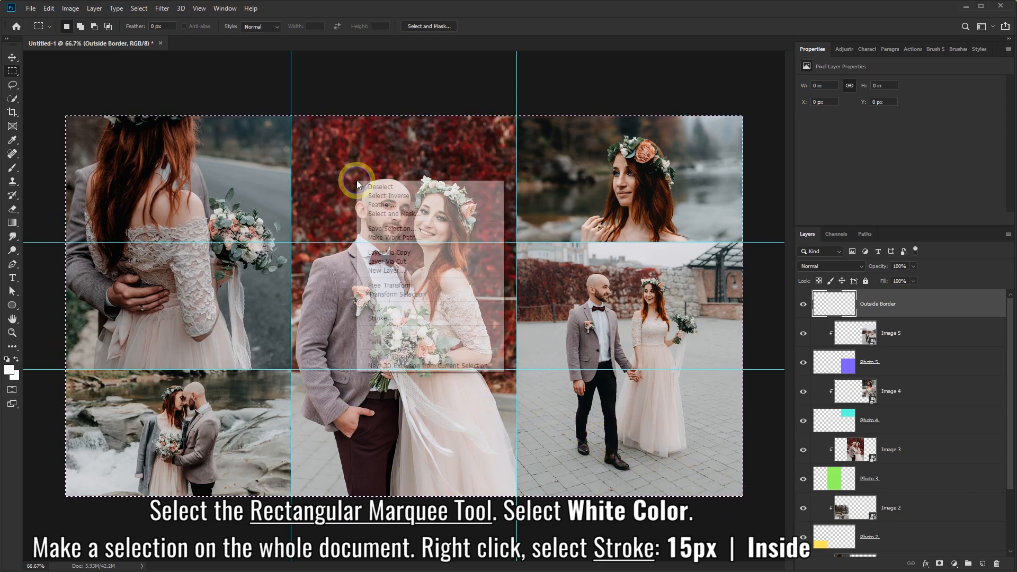
{"action": "left_click", "coordinate": [389, 320]}
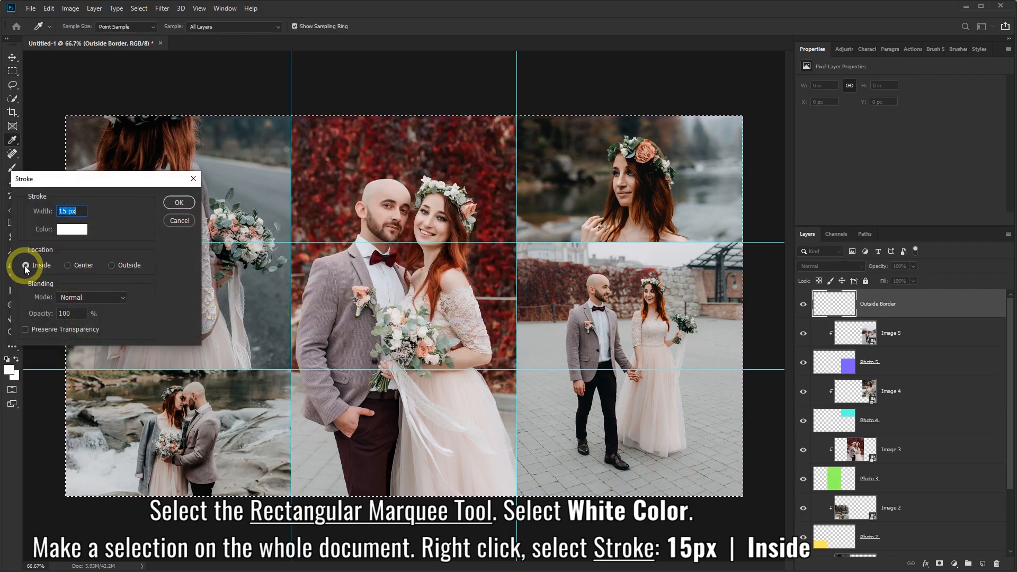
{"action": "left_click", "coordinate": [65, 233]}
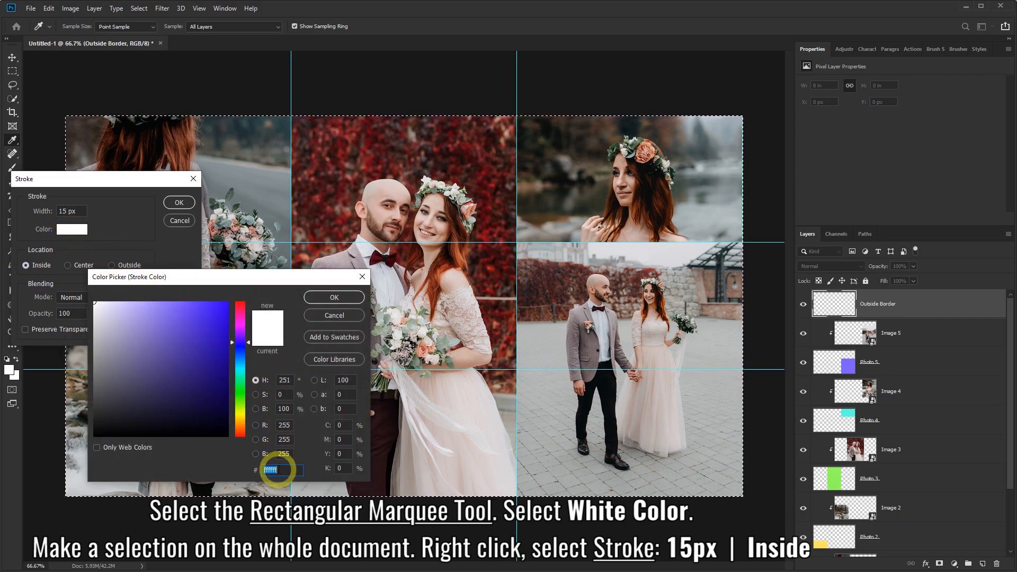
{"action": "left_click", "coordinate": [319, 300]}
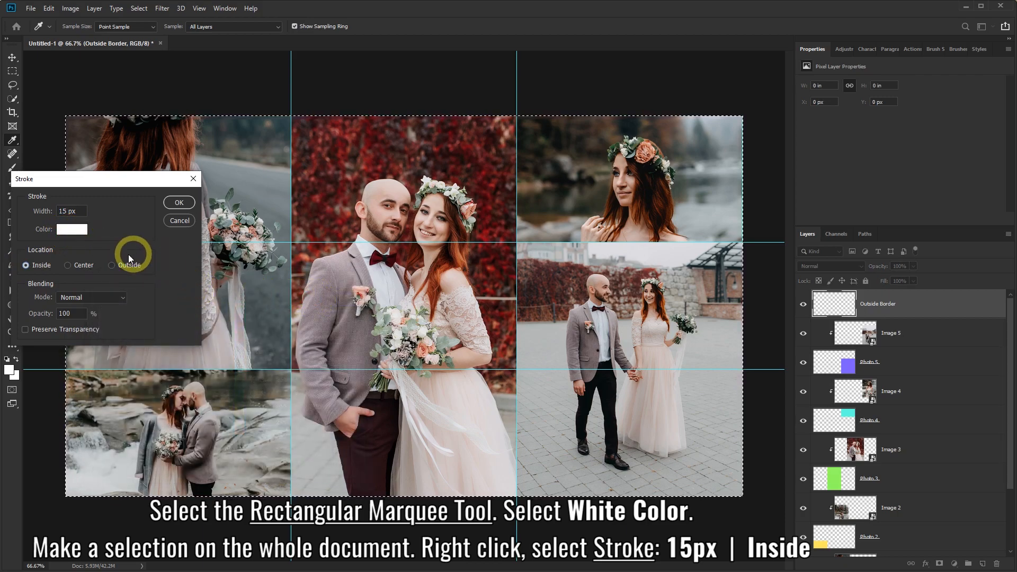
{"action": "left_click", "coordinate": [176, 202]}
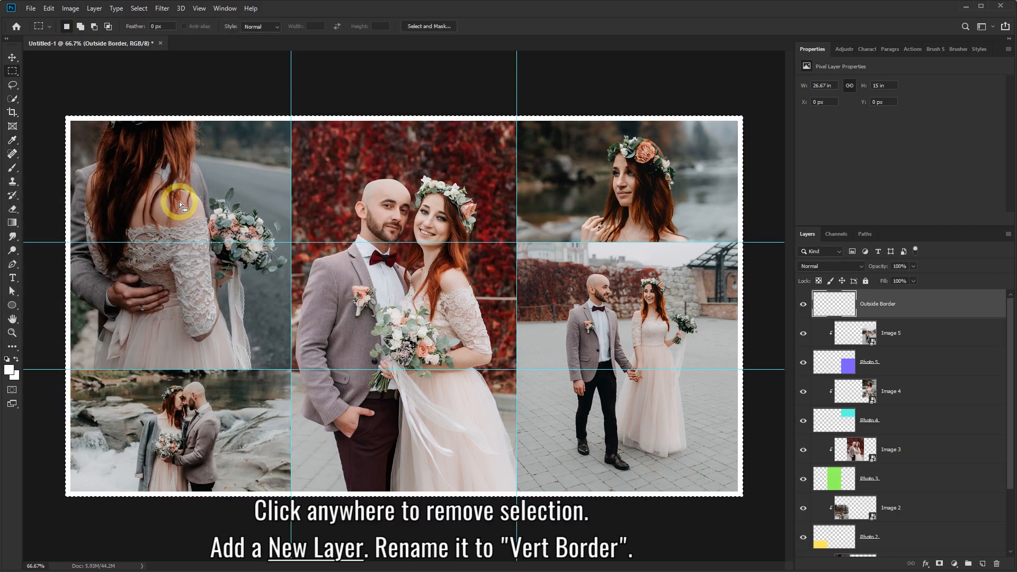
Deselect and add a new Vert Border layer above Outside Border, using the Single Column Marquee.
{"action": "left_click", "coordinate": [577, 214]}
{"action": "left_click", "coordinate": [803, 305]}
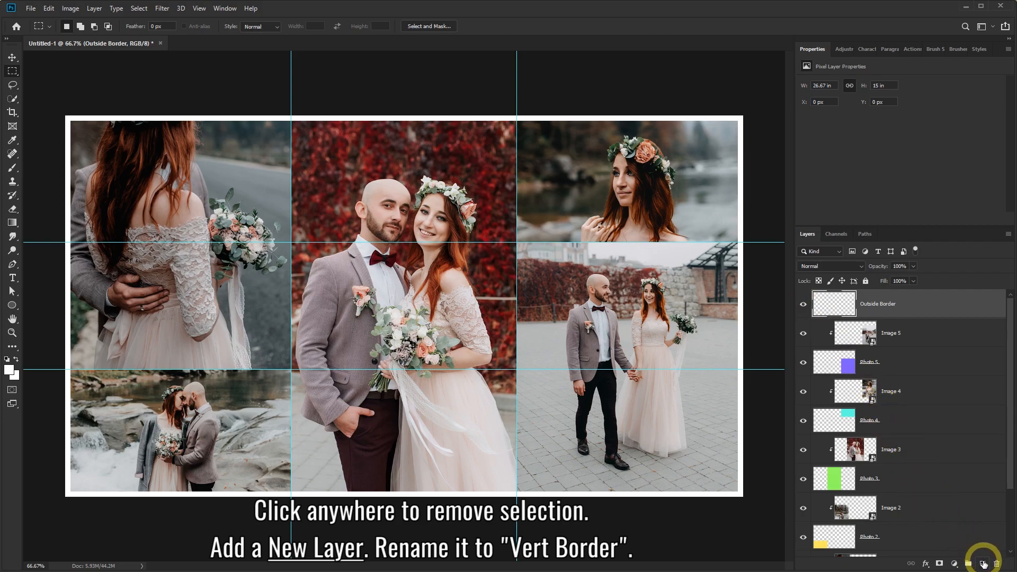
{"action": "left_click", "coordinate": [983, 564]}
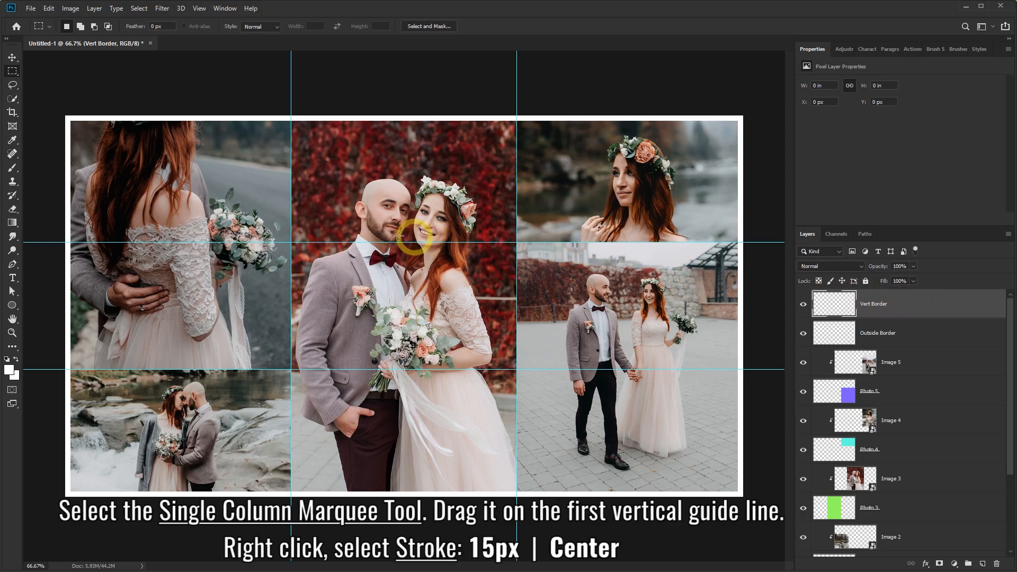
{"action": "right_click", "coordinate": [12, 72]}
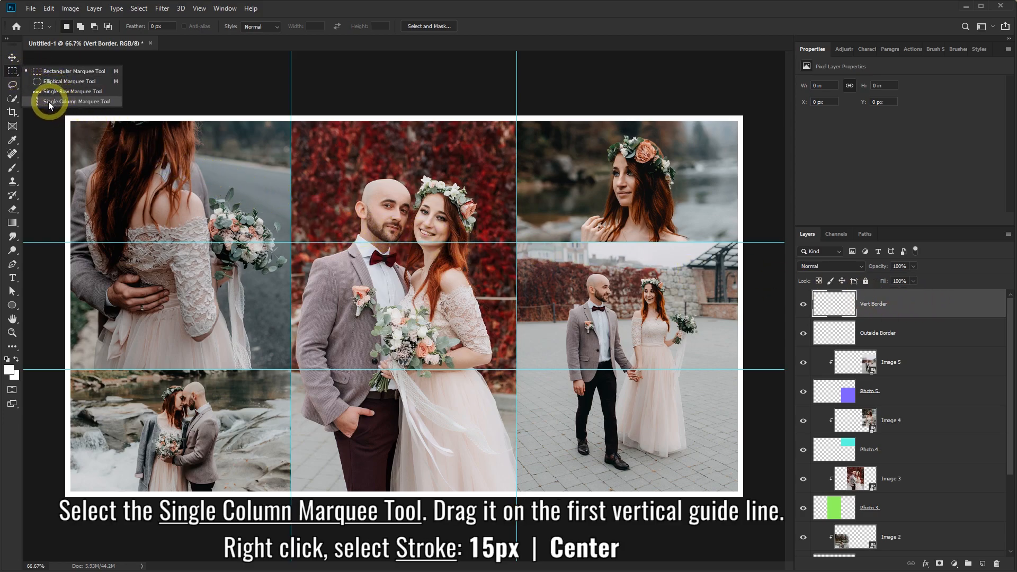
{"action": "left_click", "coordinate": [68, 101]}
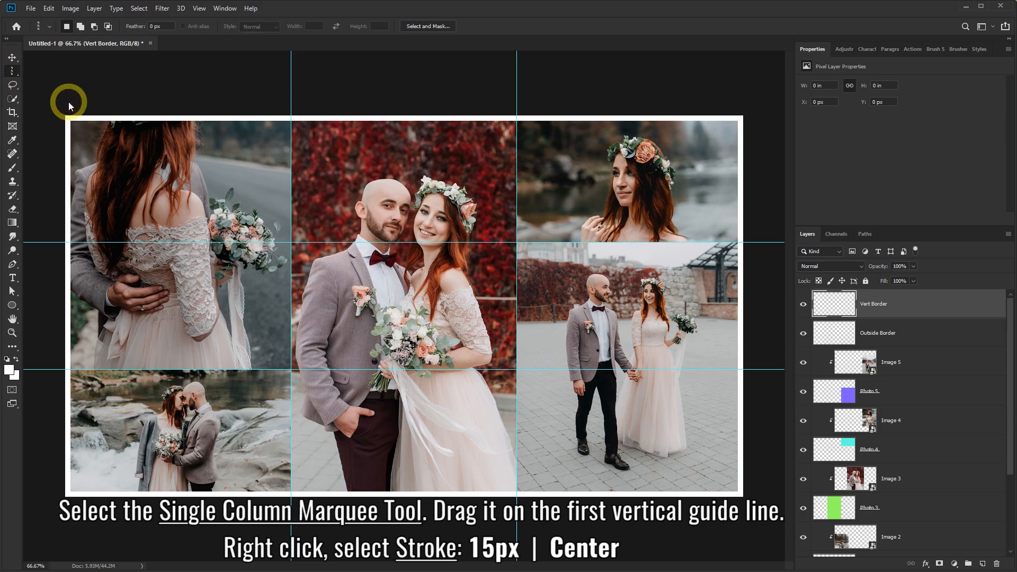
Stroke both vertical guides with 15 px white centred lines.
{"action": "left_click_drag", "start_coordinate": [212, 186], "coordinate": [294, 197]}
{"action": "right_click", "coordinate": [312, 183]}
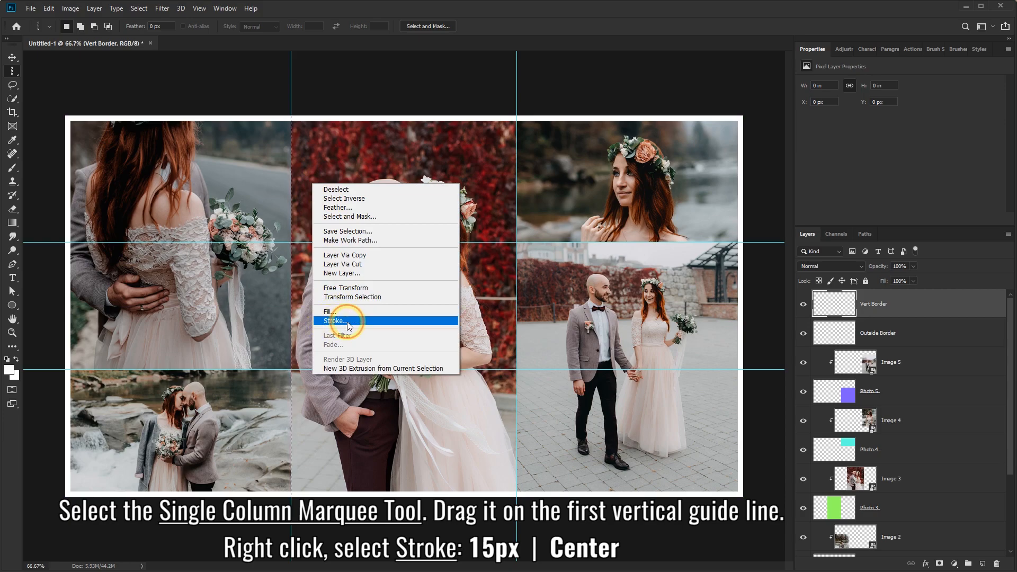
{"action": "left_click", "coordinate": [348, 321]}
{"action": "left_click_drag", "start_coordinate": [110, 183], "coordinate": [135, 157]}
{"action": "left_click", "coordinate": [93, 238]}
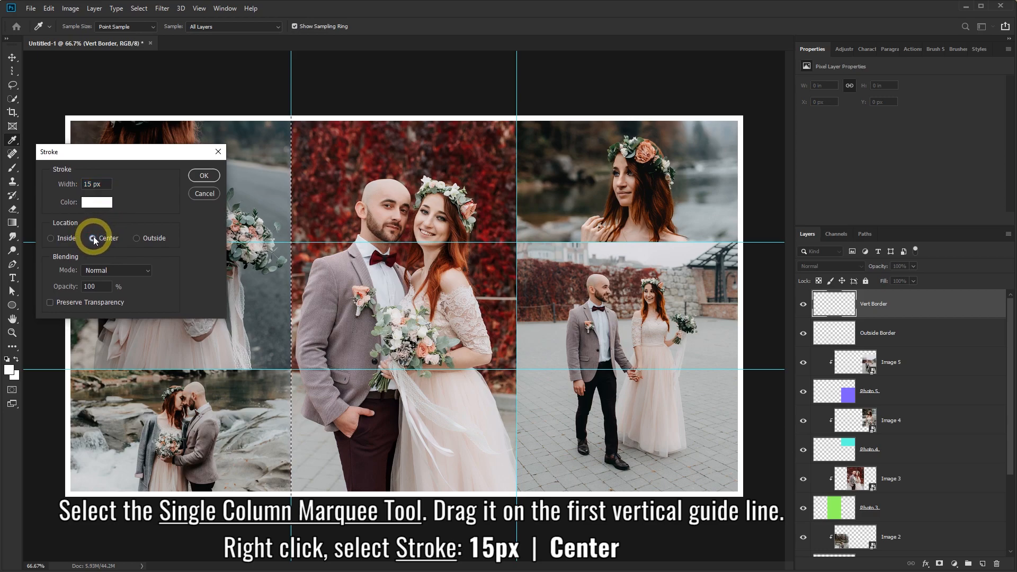
{"action": "left_click", "coordinate": [204, 177]}
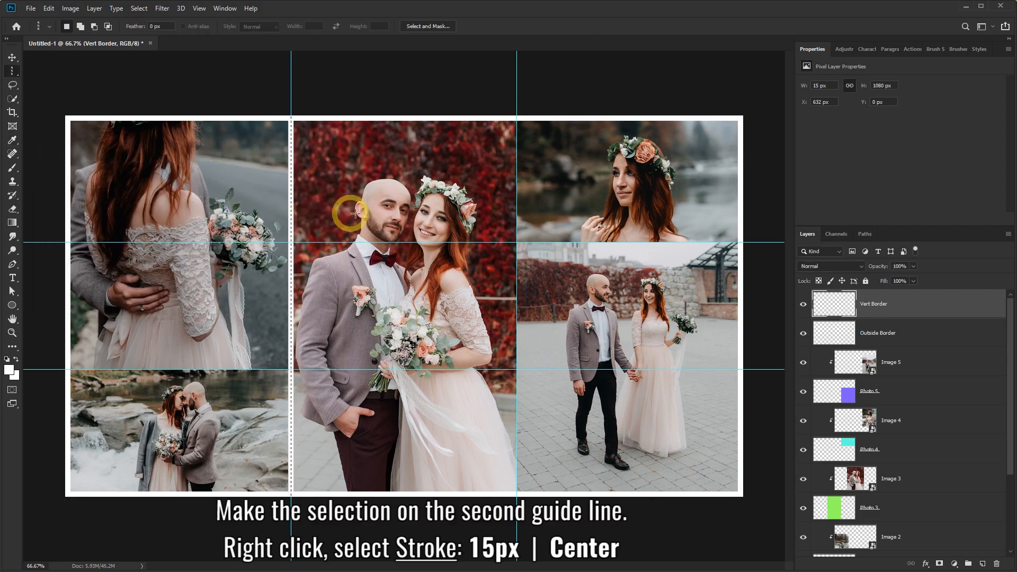
{"action": "left_click_drag", "start_coordinate": [442, 206], "coordinate": [516, 206]}
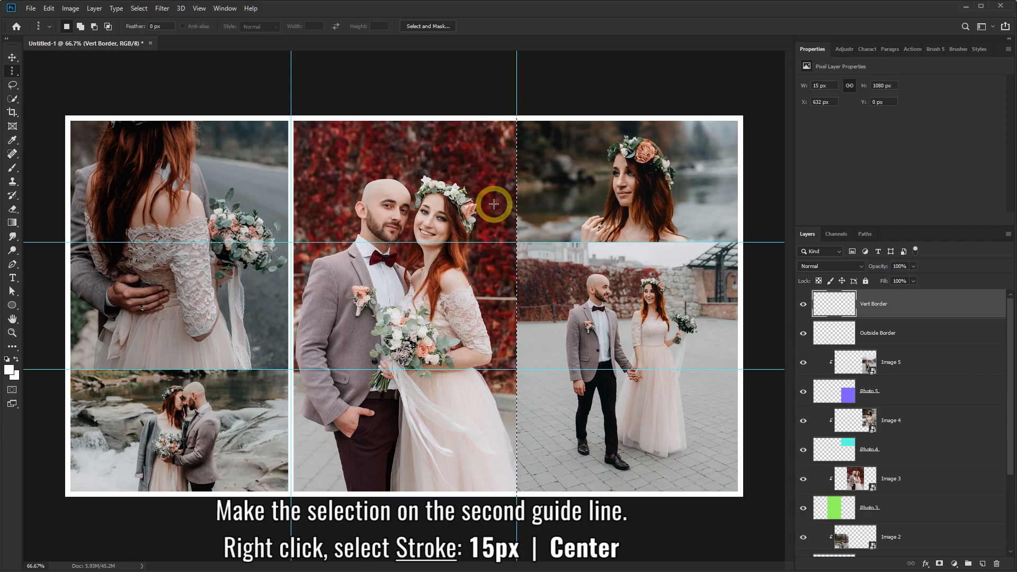
{"action": "right_click", "coordinate": [493, 204]}
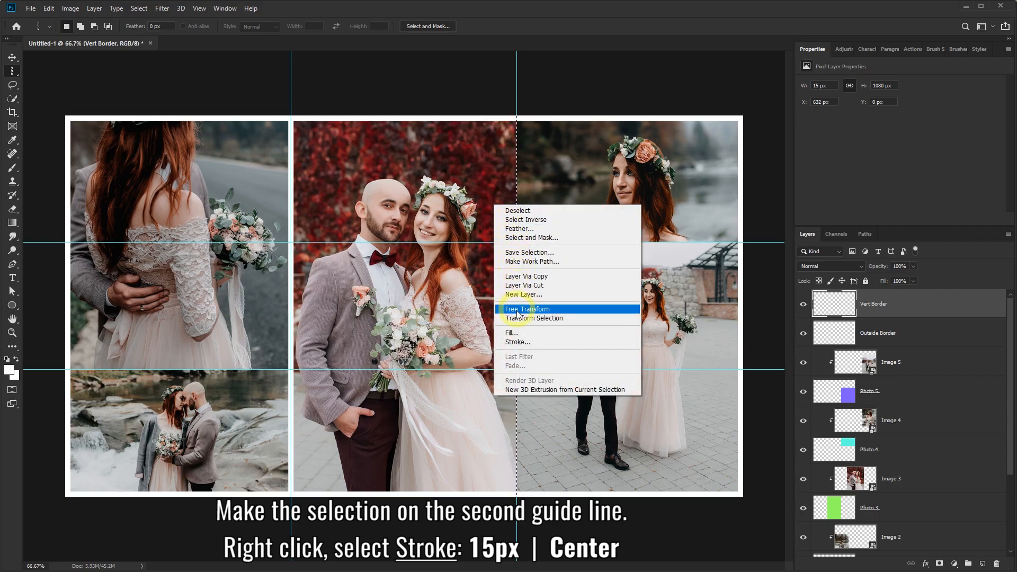
{"action": "left_click", "coordinate": [528, 343]}
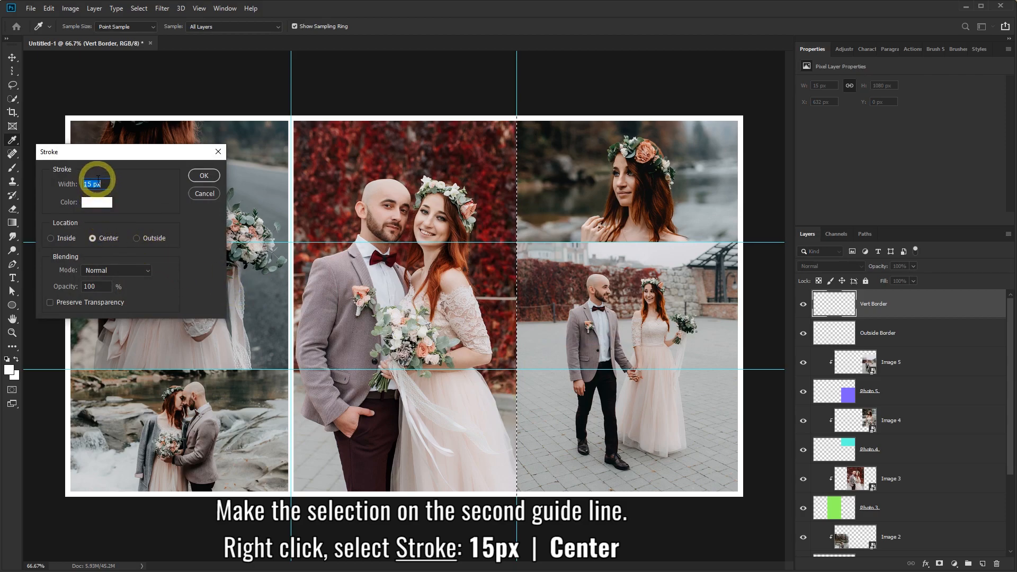
{"action": "left_click", "coordinate": [204, 176]}
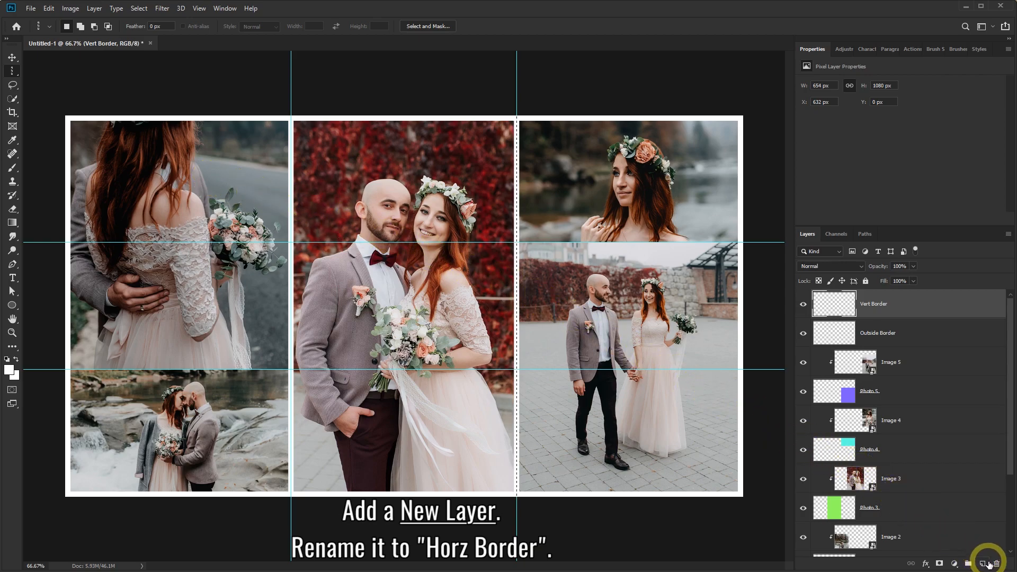
Add a new Horz Border layer and choose the Single Row Marquee.
{"action": "left_click", "coordinate": [983, 564]}
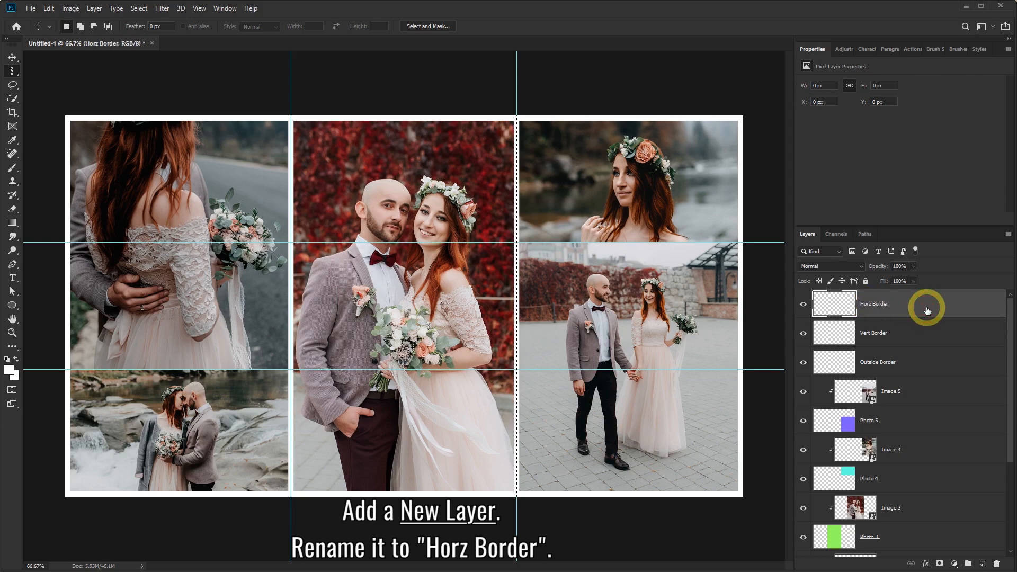
{"action": "right_click", "coordinate": [16, 77]}
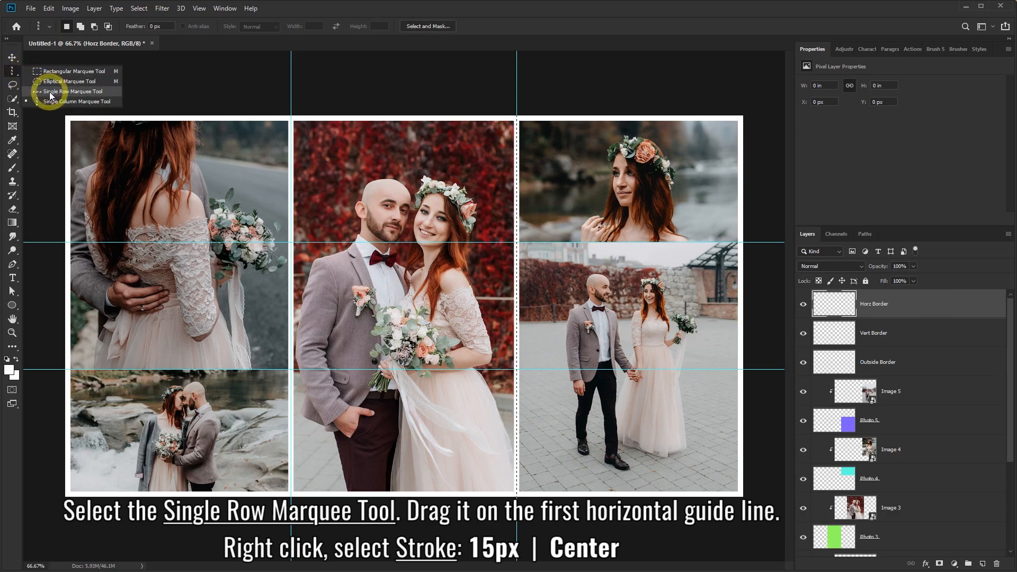
{"action": "left_click", "coordinate": [82, 93]}
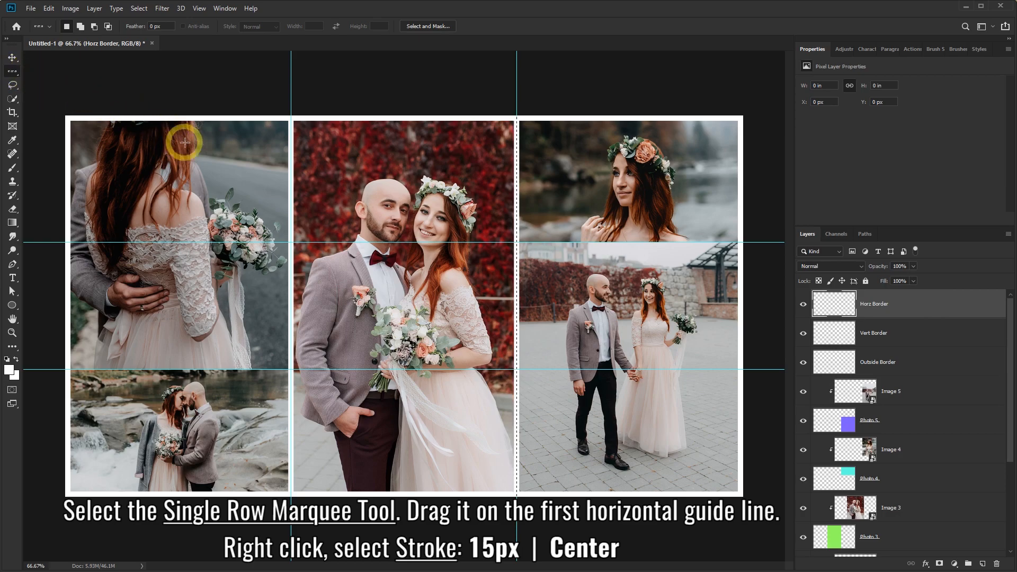
Stroke both horizontal guides with 15 px white centred lines.
{"action": "left_click_drag", "start_coordinate": [208, 164], "coordinate": [215, 242]}
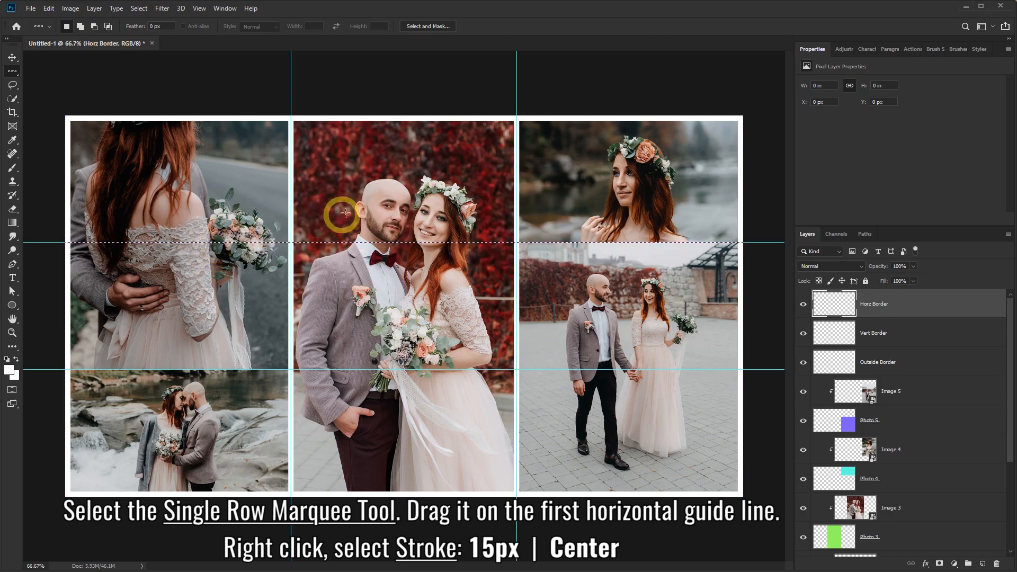
{"action": "right_click", "coordinate": [376, 197]}
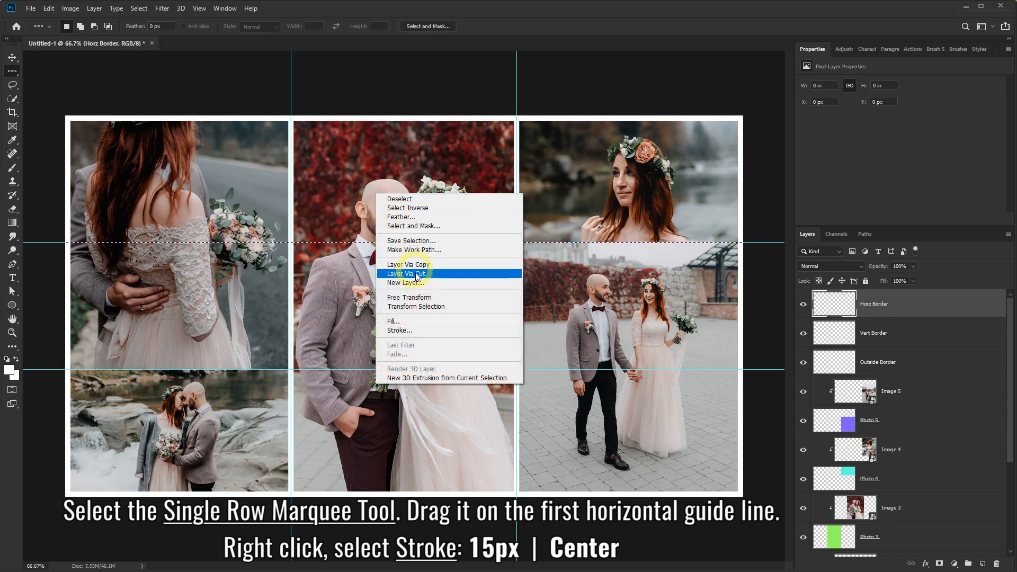
{"action": "left_click", "coordinate": [401, 331]}
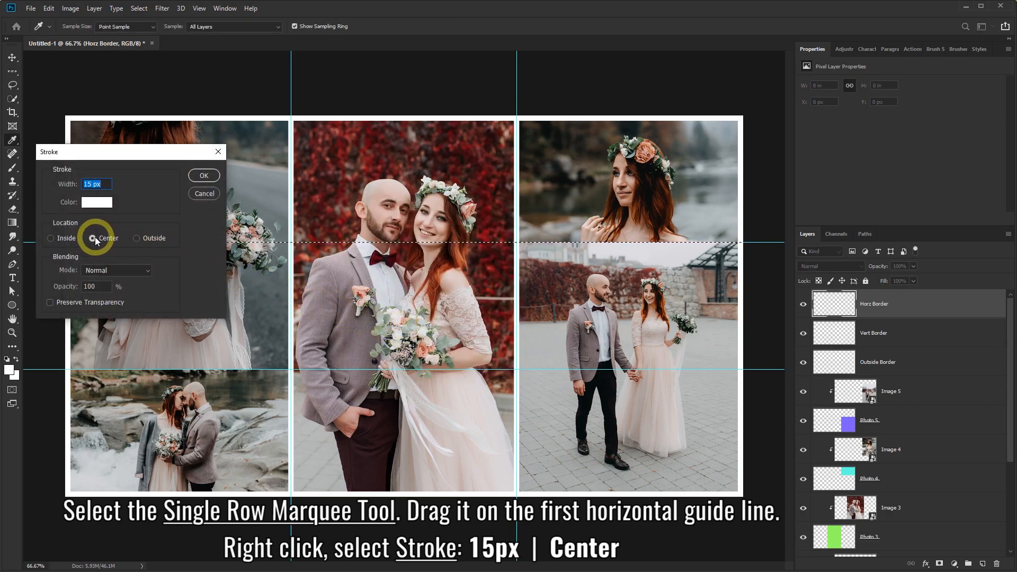
{"action": "left_click", "coordinate": [205, 176]}
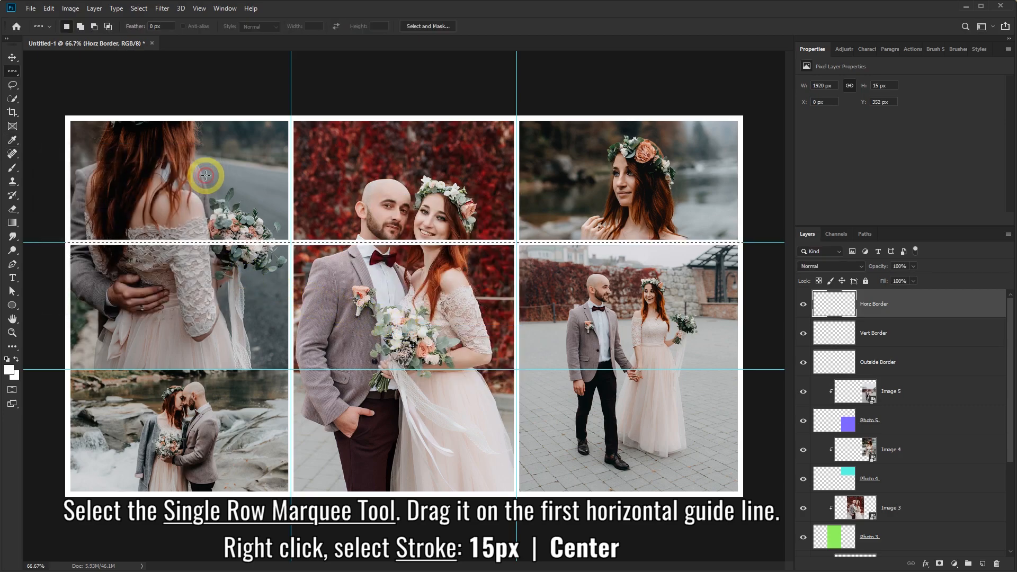
{"action": "left_click_drag", "start_coordinate": [373, 318], "coordinate": [386, 369]}
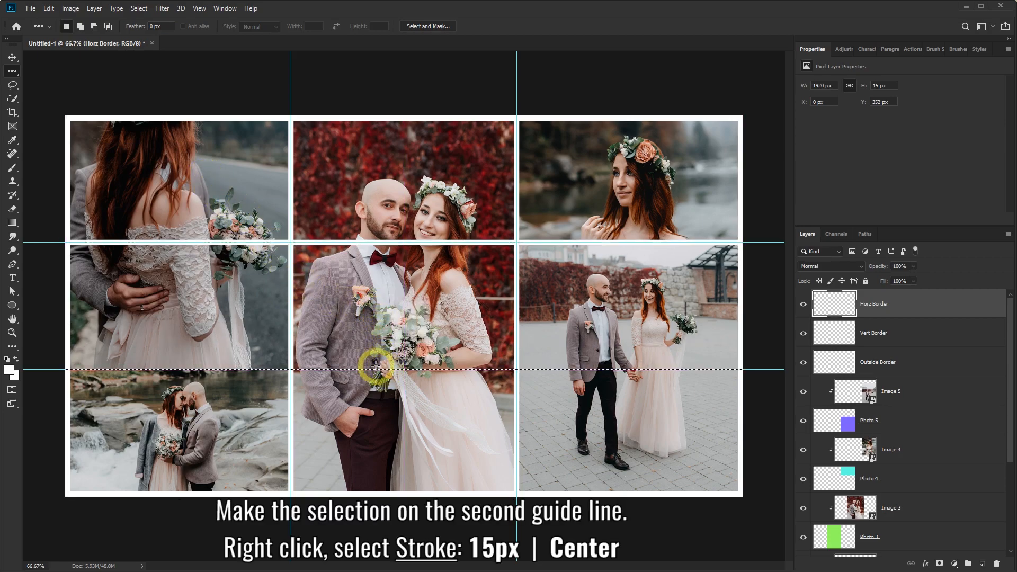
{"action": "right_click", "coordinate": [338, 303]}
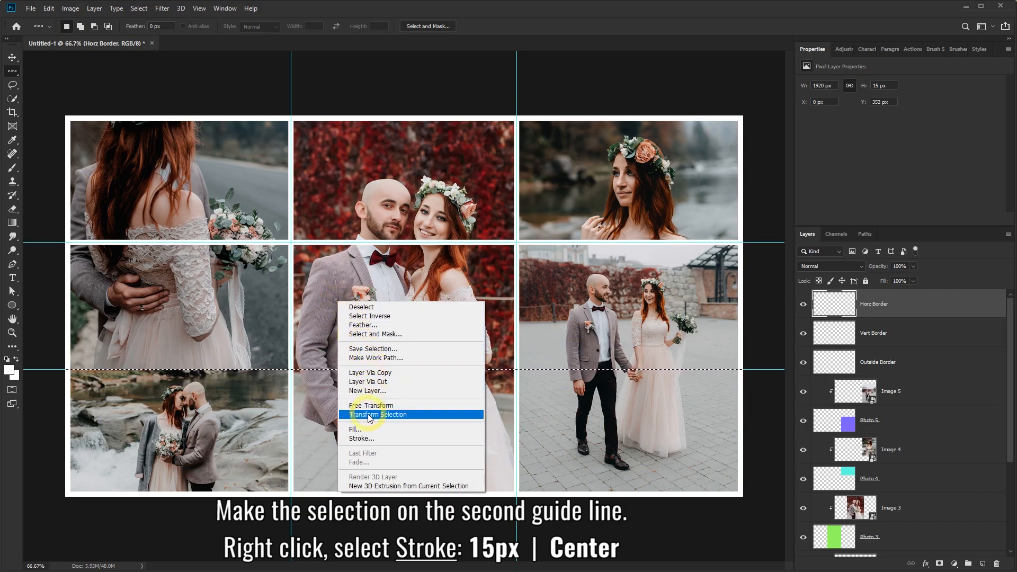
{"action": "left_click", "coordinate": [371, 439]}
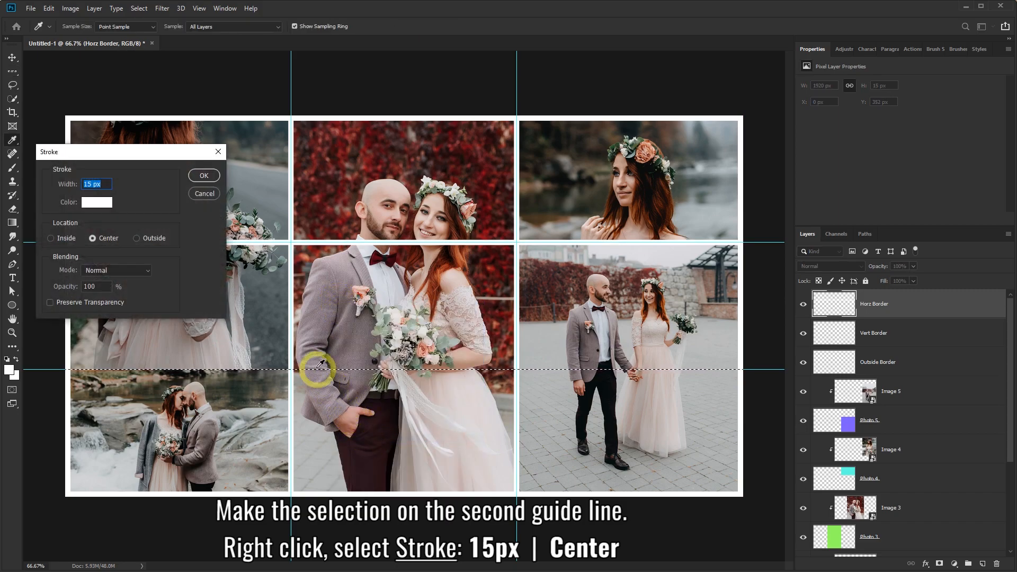
{"action": "left_click", "coordinate": [203, 178]}
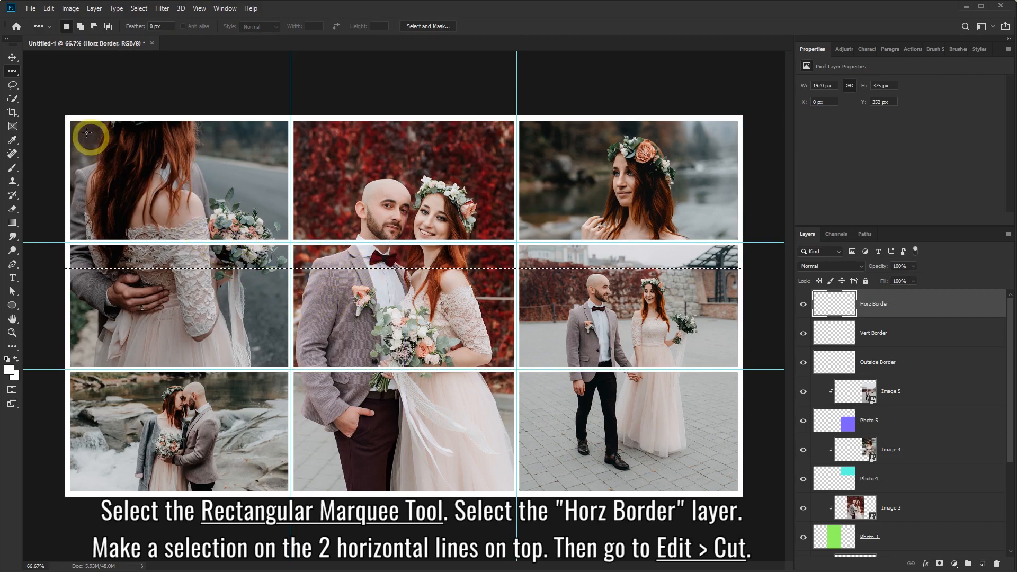
Cut the upper horizontal white line away over the left and middle columns.
{"action": "left_click", "coordinate": [11, 72]}
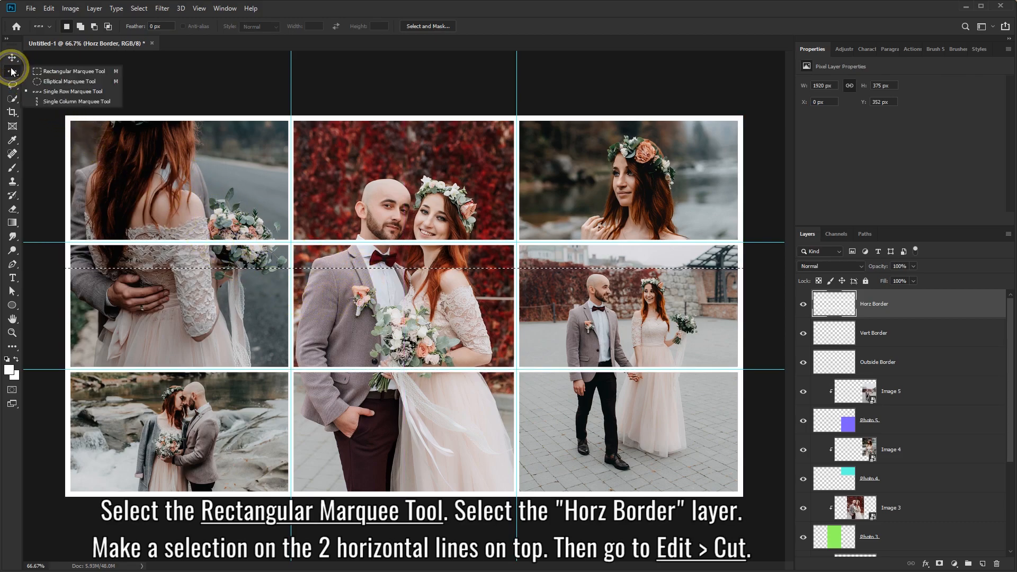
{"action": "left_click", "coordinate": [43, 71]}
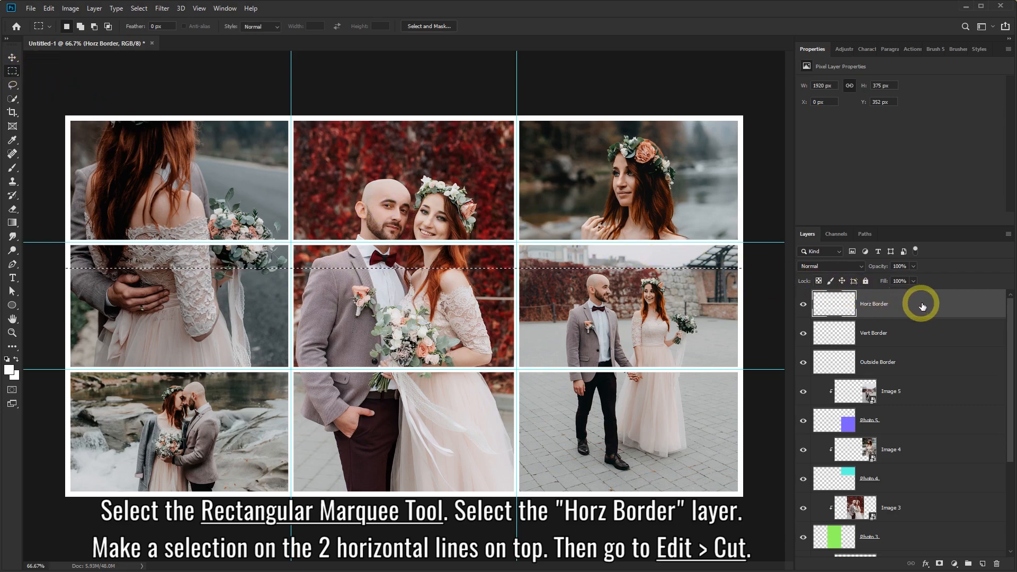
{"action": "left_click", "coordinate": [804, 306]}
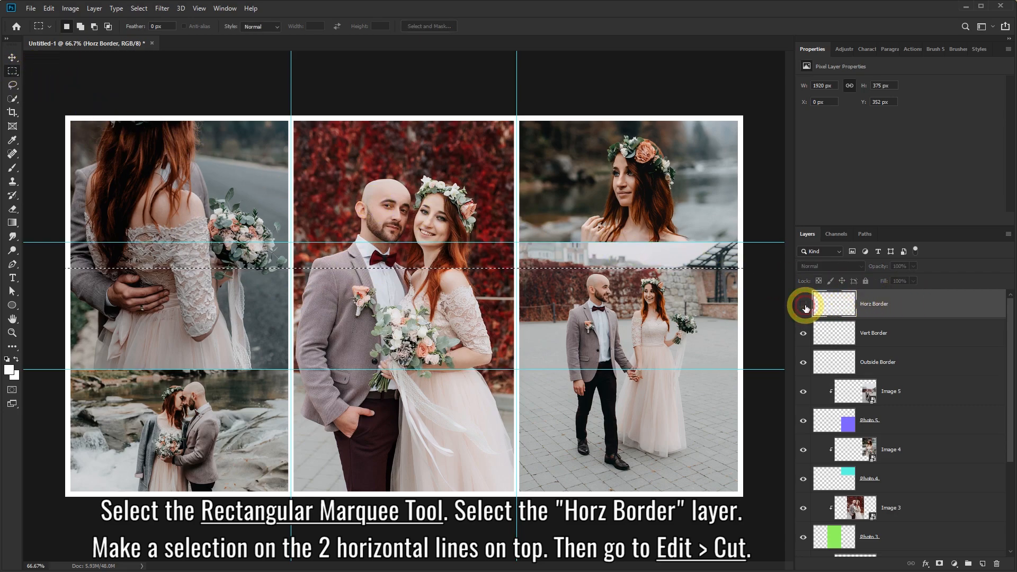
{"action": "left_click", "coordinate": [804, 306]}
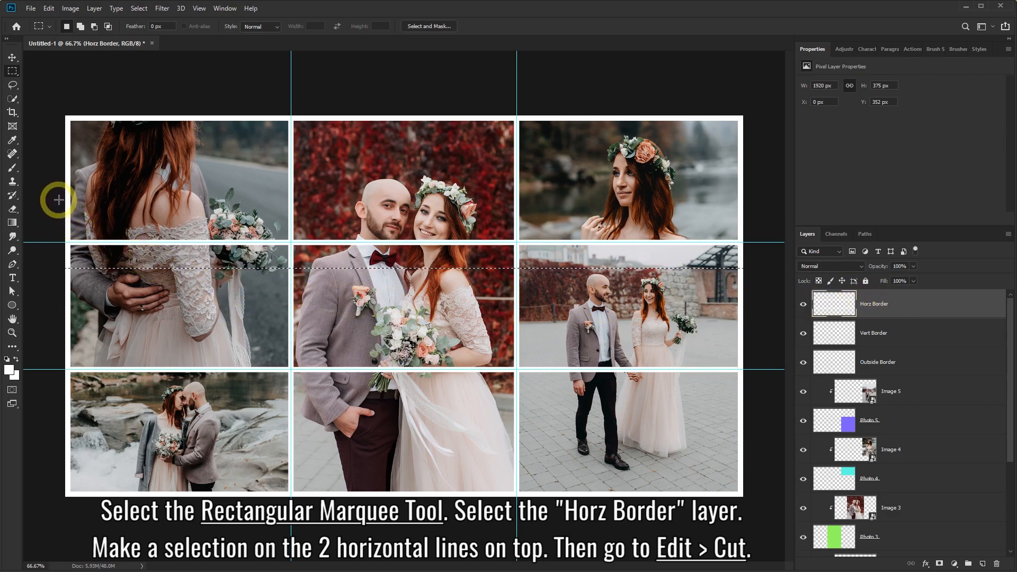
{"action": "left_click_drag", "start_coordinate": [64, 188], "coordinate": [80, 237]}
{"action": "left_click_drag", "start_coordinate": [118, 267], "coordinate": [517, 283]}
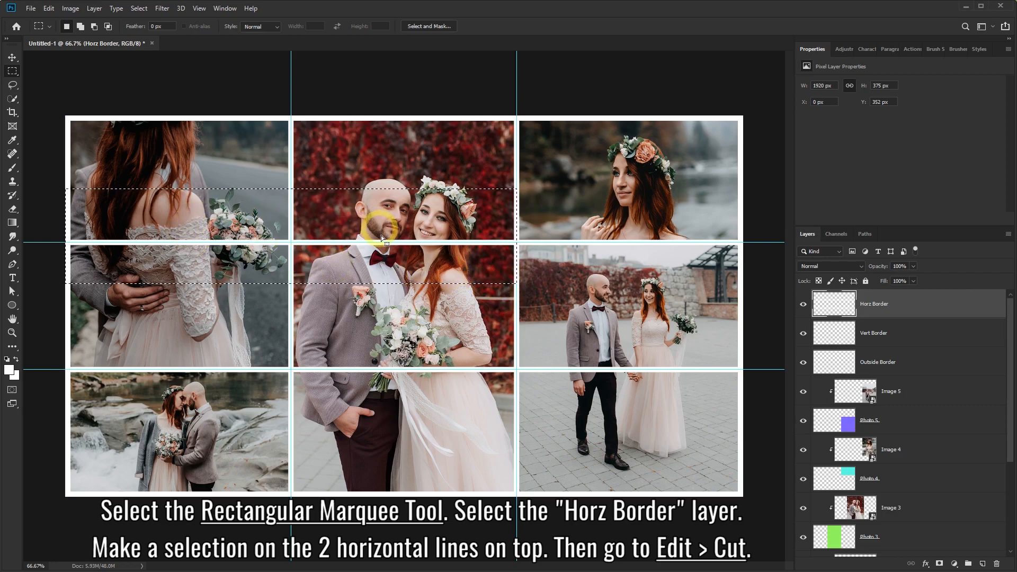
{"action": "left_click", "coordinate": [49, 9]}
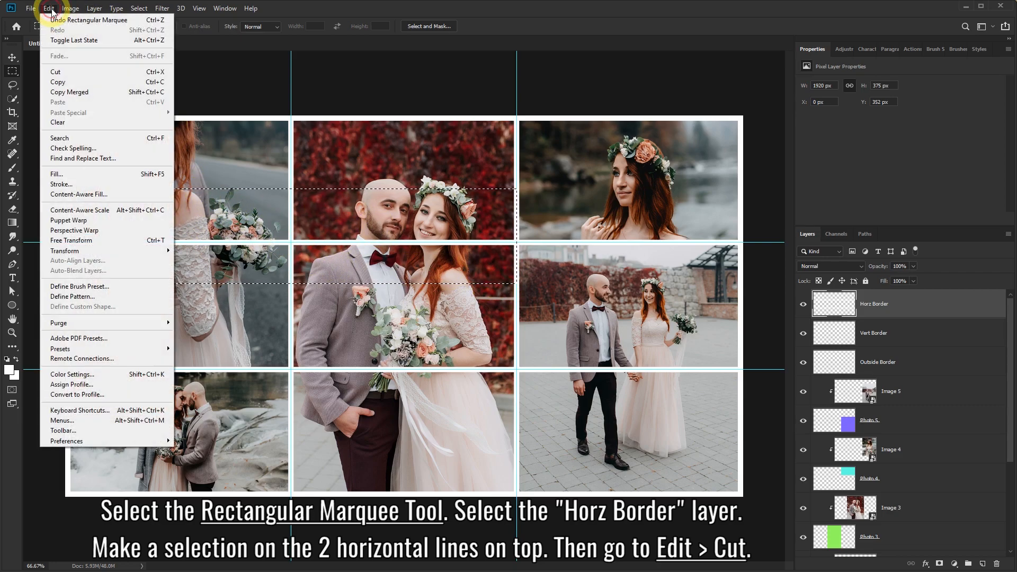
{"action": "left_click", "coordinate": [55, 72]}
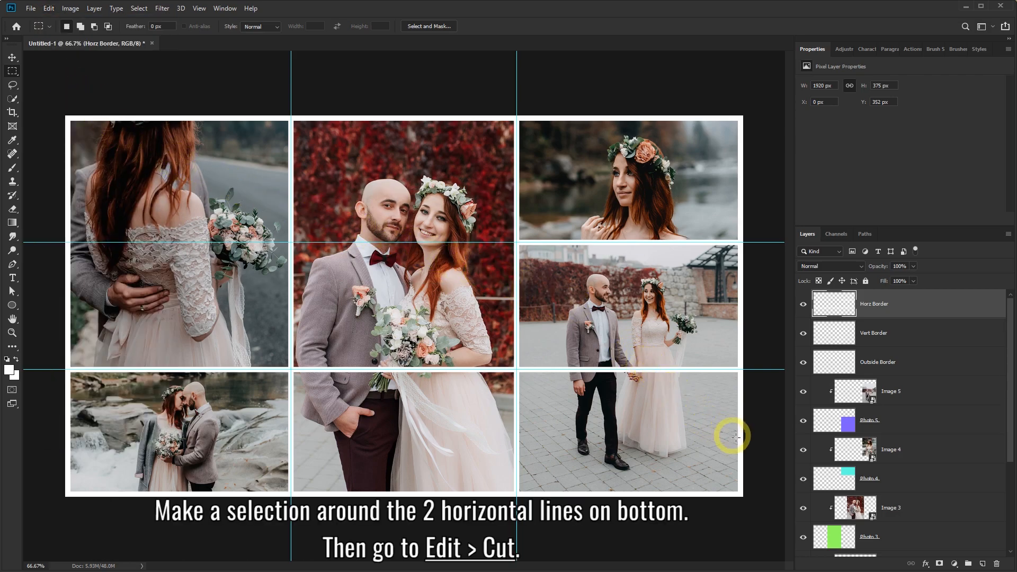
Cut the lower horizontal white line away over the middle and right columns.
{"action": "left_click_drag", "start_coordinate": [742, 456], "coordinate": [291, 325]}
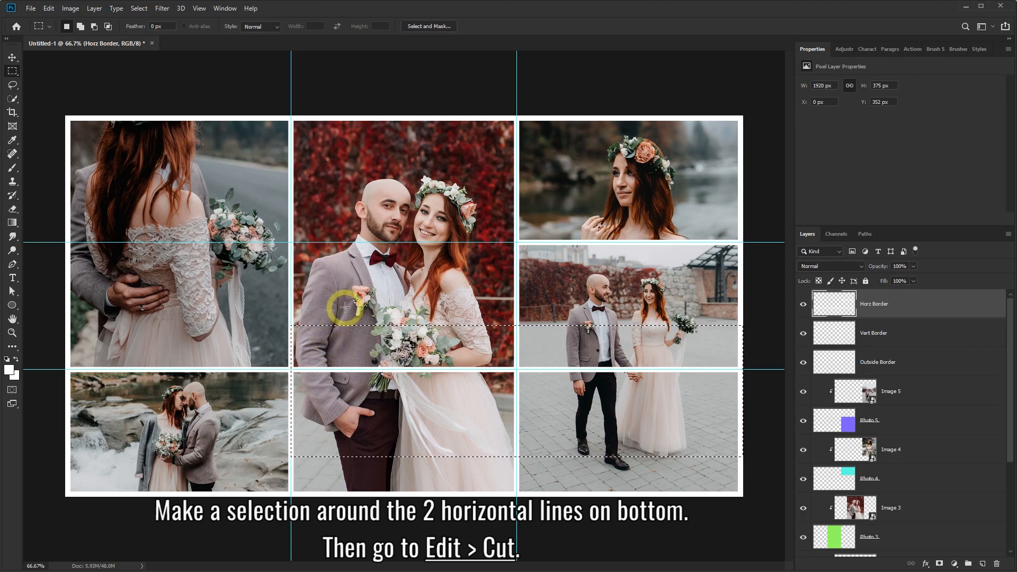
{"action": "left_click", "coordinate": [48, 8]}
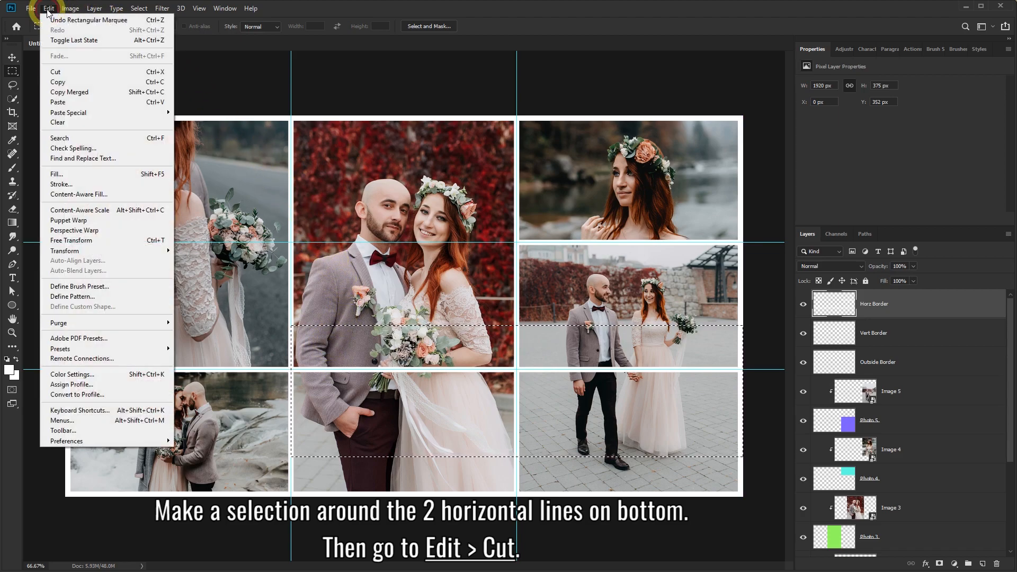
{"action": "left_click", "coordinate": [56, 72]}
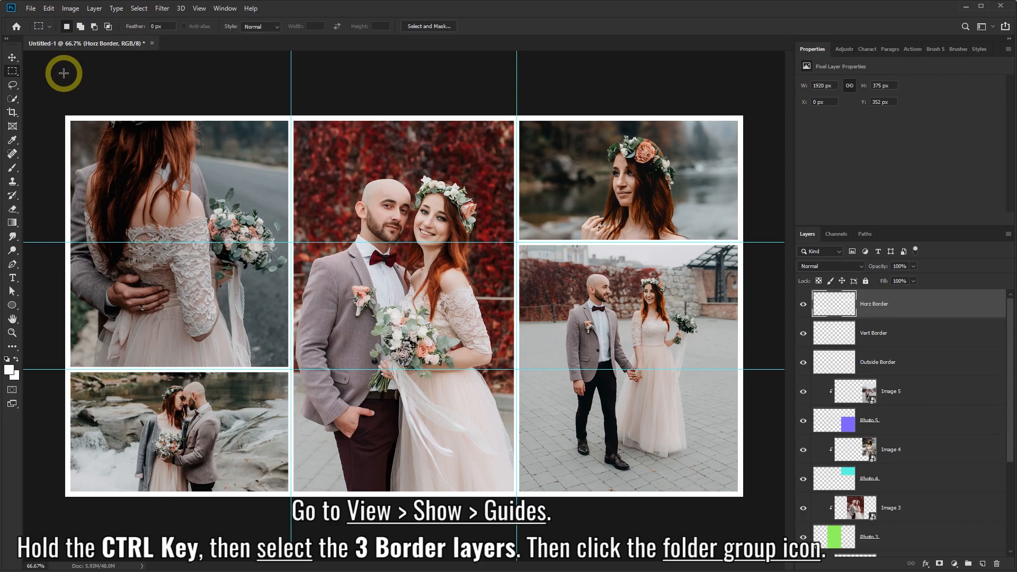
Hide the guides via View > Show > Guides.
{"action": "left_click", "coordinate": [199, 9]}
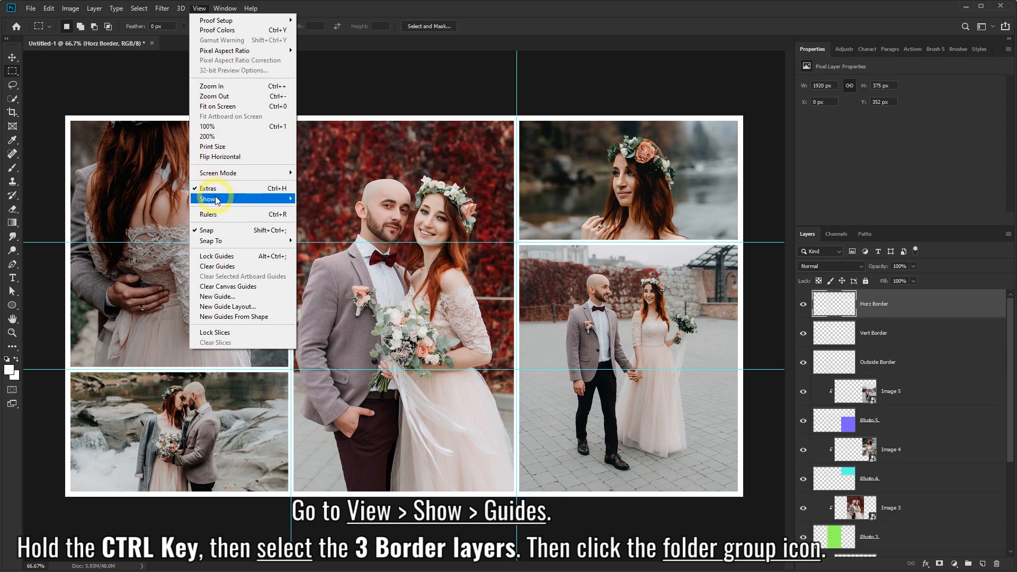
{"action": "mouse_move", "coordinate": [242, 198]}
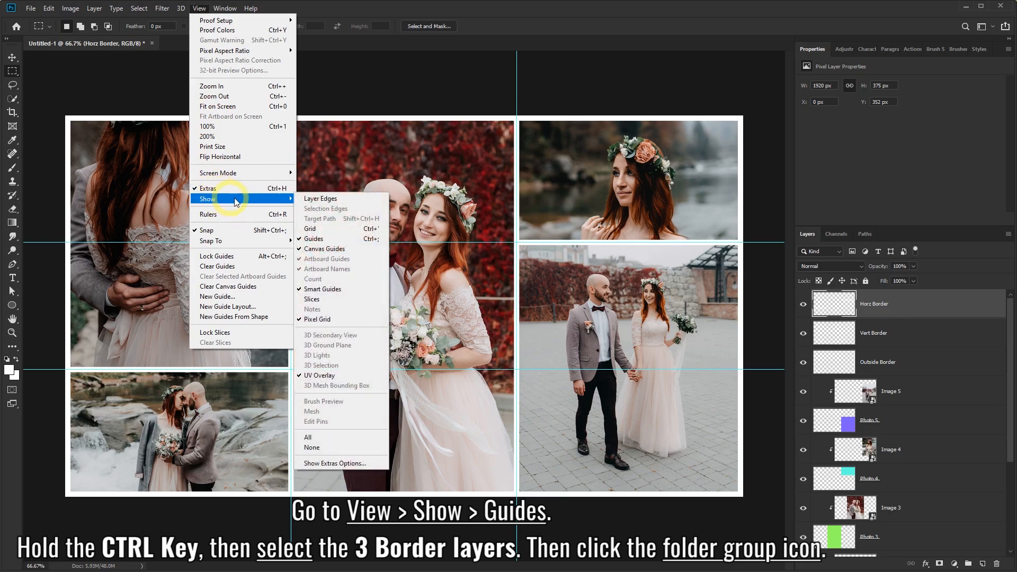
{"action": "left_click", "coordinate": [314, 239]}
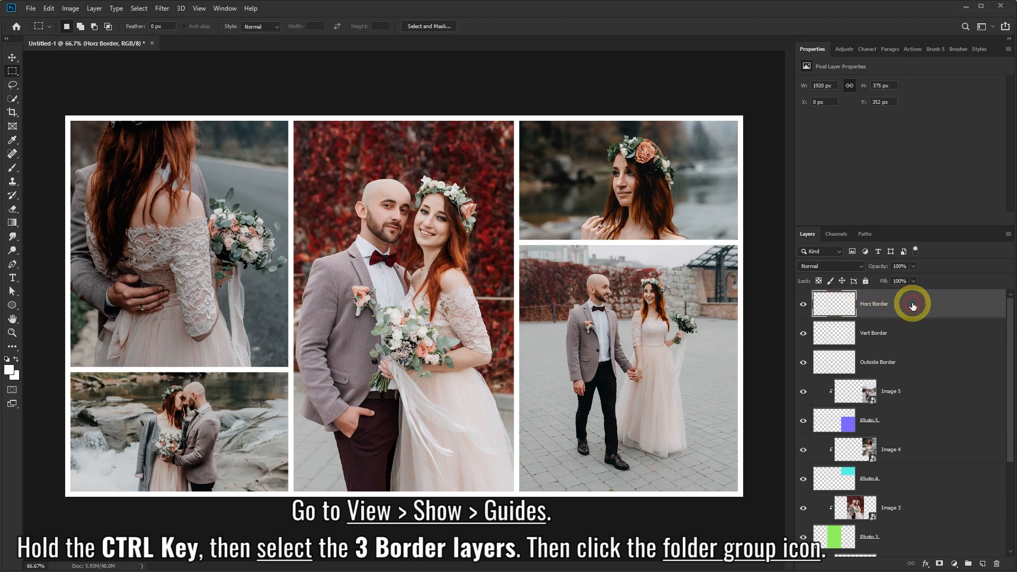
Group the Horz Border, Vert Border and Outside Border layers into Group 1.
{"action": "left_click", "coordinate": [913, 329], "text": "ctrl"}
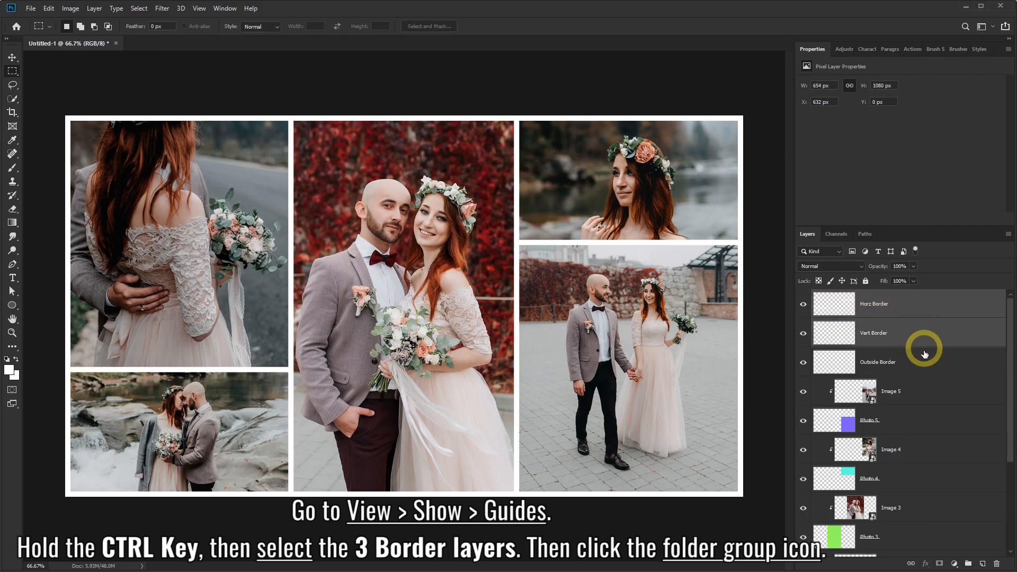
{"action": "left_click", "coordinate": [924, 352], "text": "ctrl"}
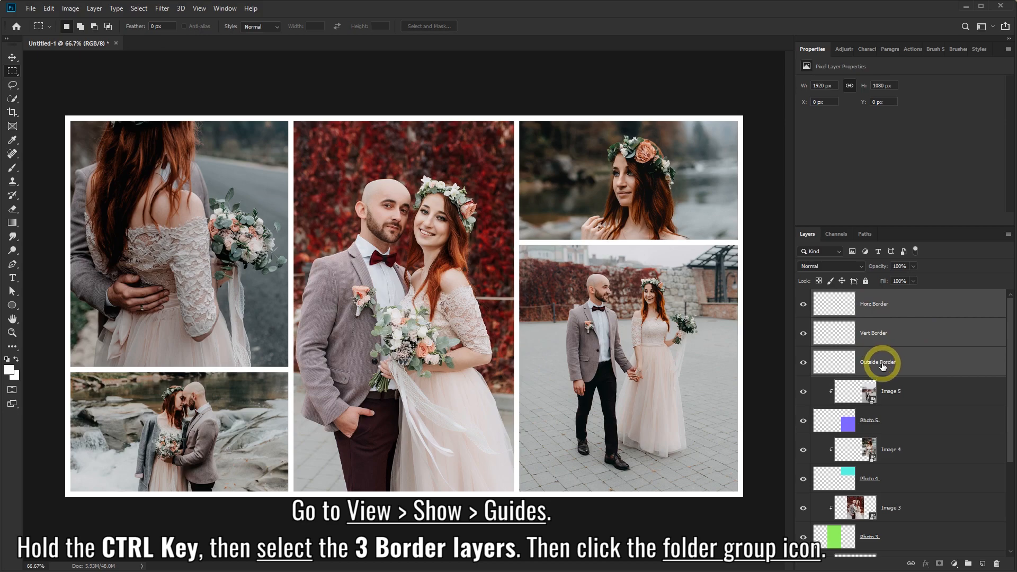
{"action": "left_click", "coordinate": [968, 564]}
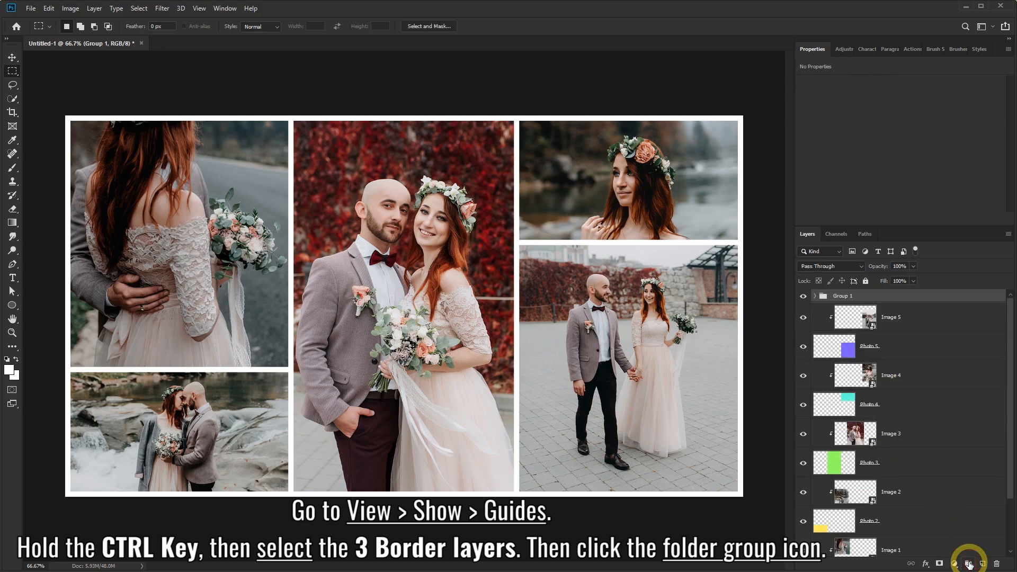
{"action": "left_click", "coordinate": [803, 297]}
{"action": "left_click", "coordinate": [803, 298]}
{"action": "left_click", "coordinate": [803, 297]}
{"action": "left_click", "coordinate": [803, 298]}
{"action": "left_click", "coordinate": [814, 297]}
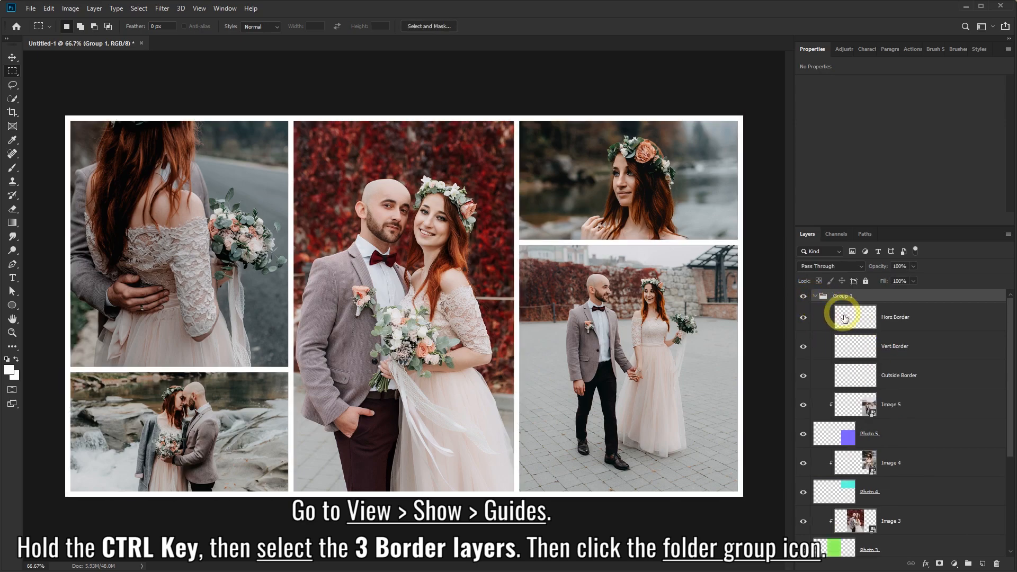
{"action": "left_click", "coordinate": [815, 298]}
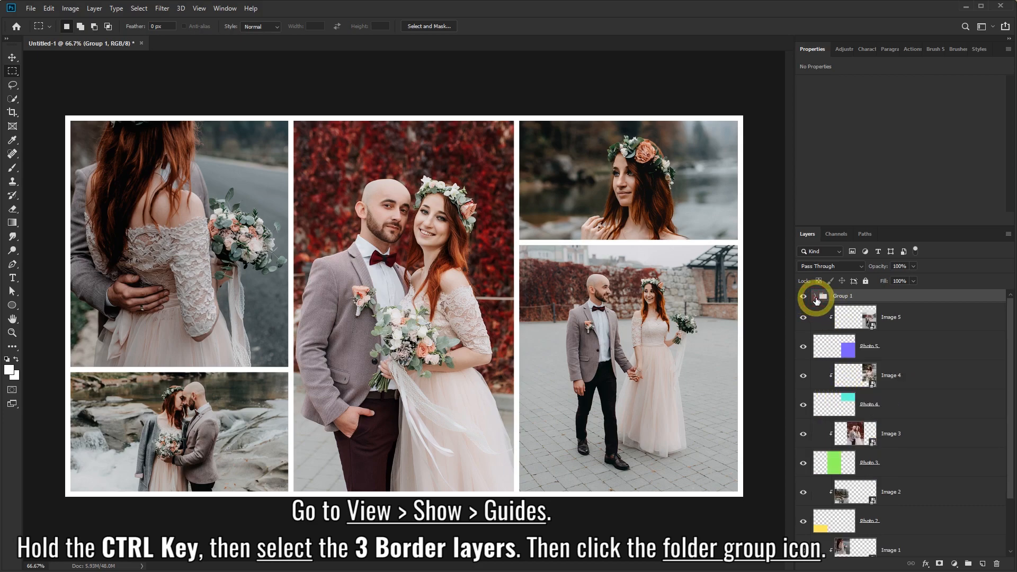
Enable a Color Overlay in Group 1's Blending Options.
{"action": "right_click", "coordinate": [889, 297]}
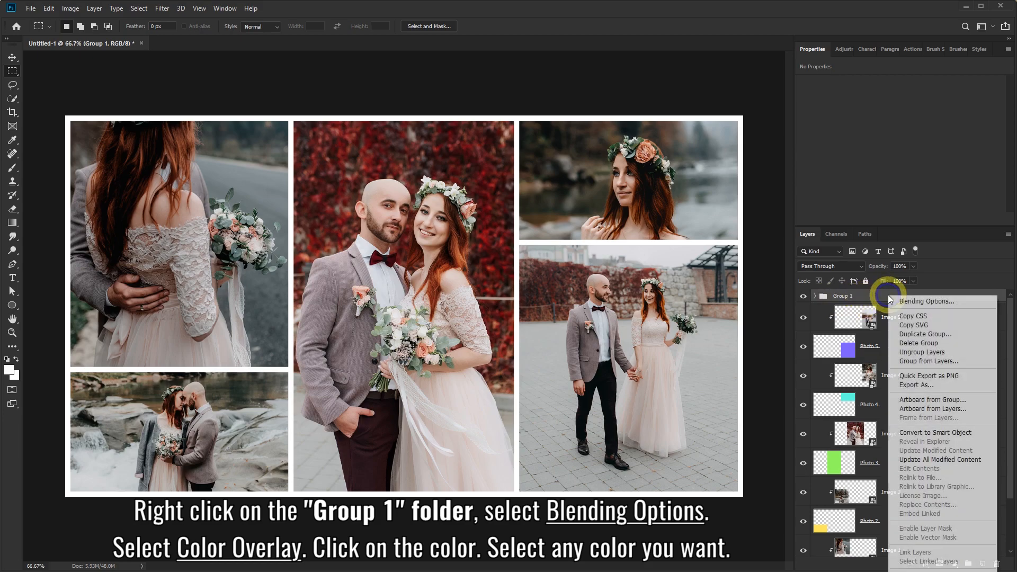
{"action": "left_click", "coordinate": [946, 302]}
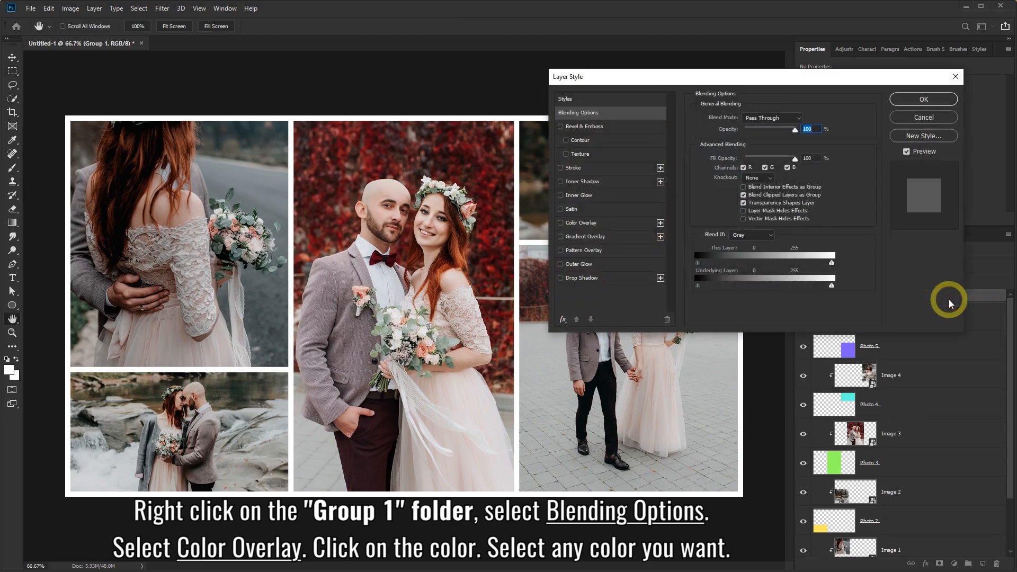
{"action": "left_click", "coordinate": [577, 224]}
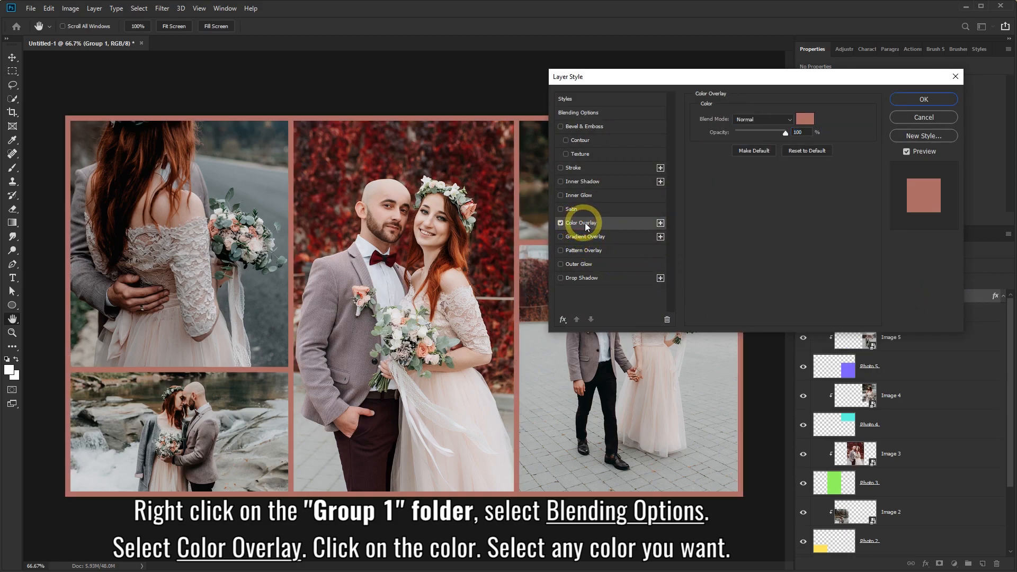
{"action": "left_click", "coordinate": [803, 119]}
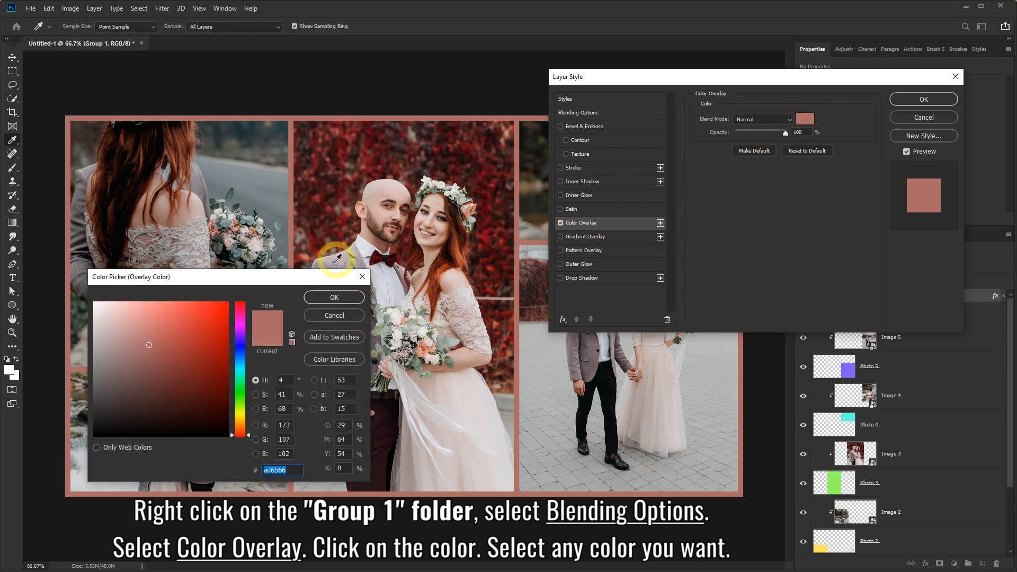
{"action": "left_click_drag", "start_coordinate": [288, 280], "coordinate": [869, 168]}
Set the overlay colour to dark maroon 451116 and apply it.
{"action": "mouse_move", "coordinate": [745, 236]}
{"action": "left_mouse_down"}
{"action": "mouse_move", "coordinate": [715, 263]}
{"action": "mouse_move", "coordinate": [772, 263]}
{"action": "mouse_move", "coordinate": [770, 221]}
{"action": "mouse_move", "coordinate": [818, 215]}
{"action": "left_mouse_up"}
{"action": "left_click", "coordinate": [818, 253]}
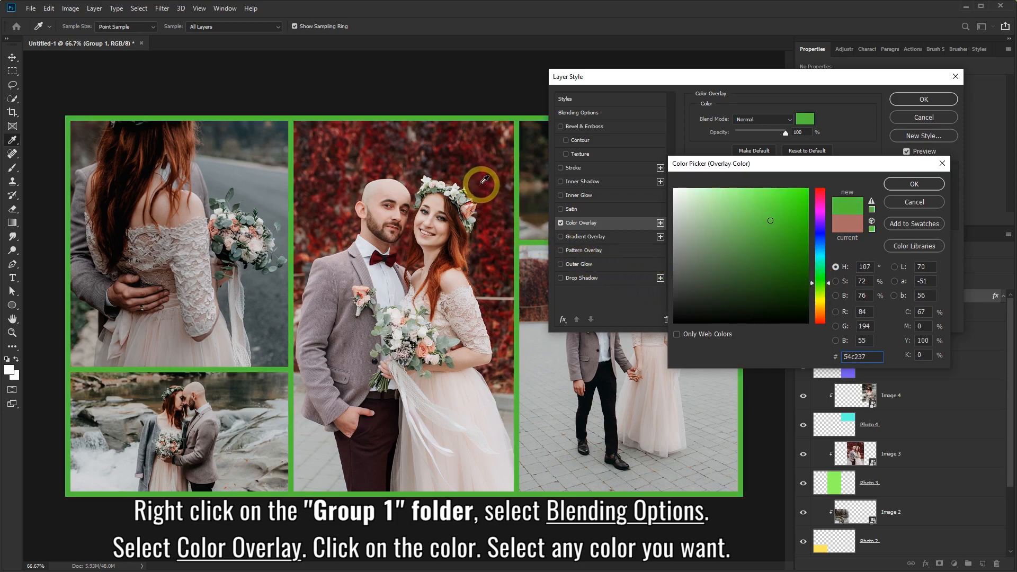
{"action": "left_click", "coordinate": [475, 160]}
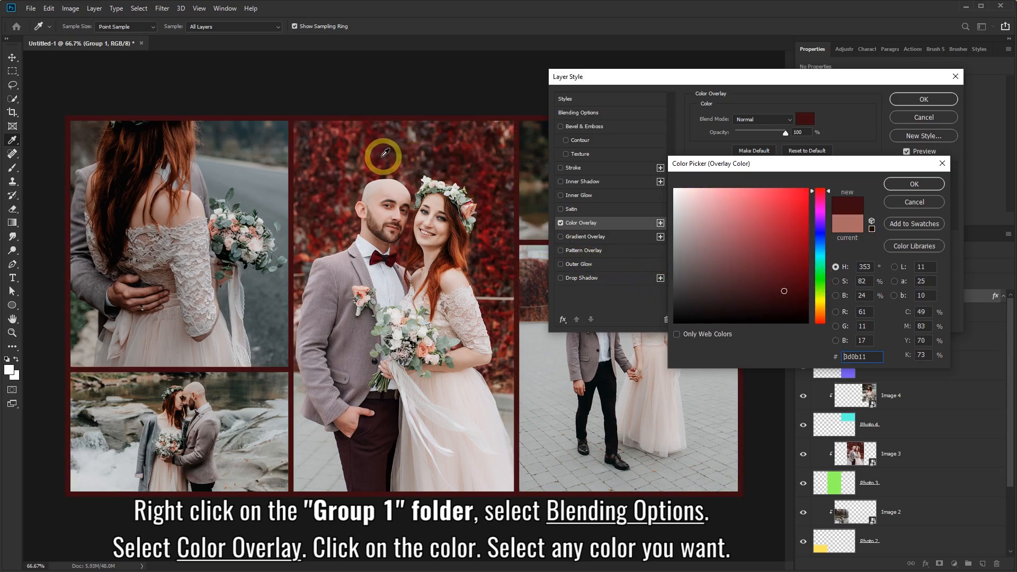
{"action": "left_click", "coordinate": [364, 150]}
{"action": "left_click_drag", "start_coordinate": [330, 165], "coordinate": [615, 192]}
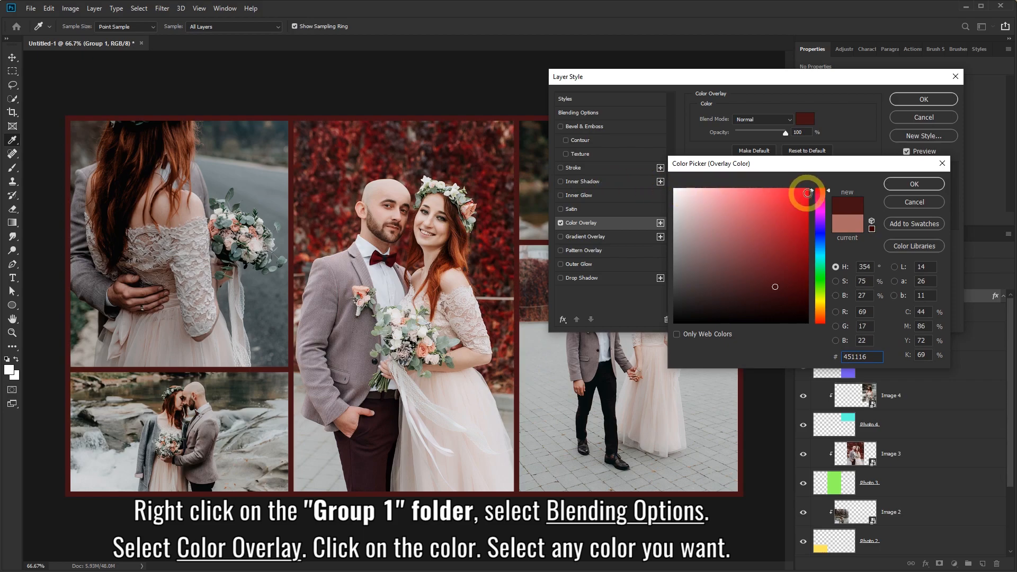
{"action": "left_click", "coordinate": [899, 186]}
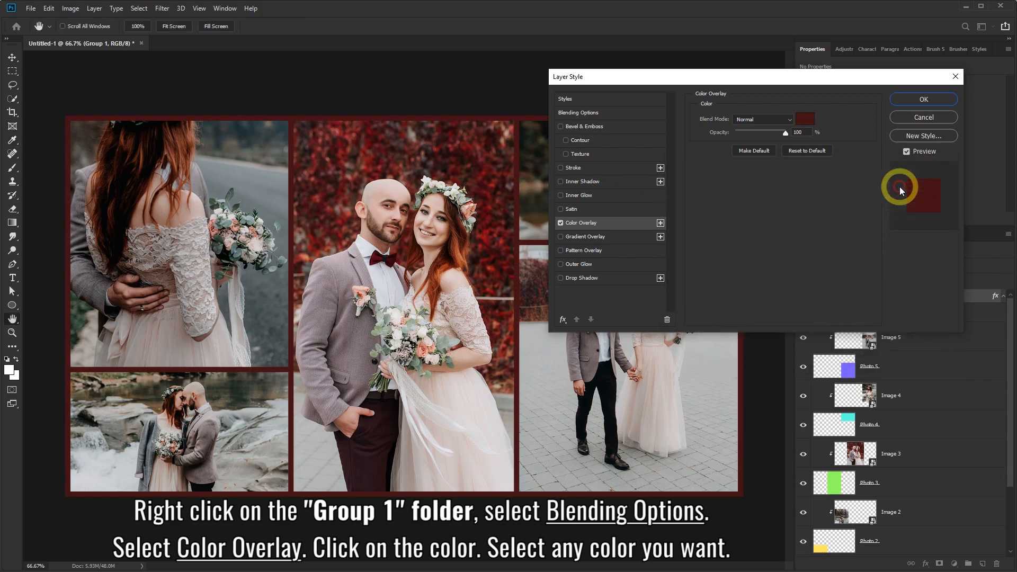
{"action": "left_click", "coordinate": [919, 102]}
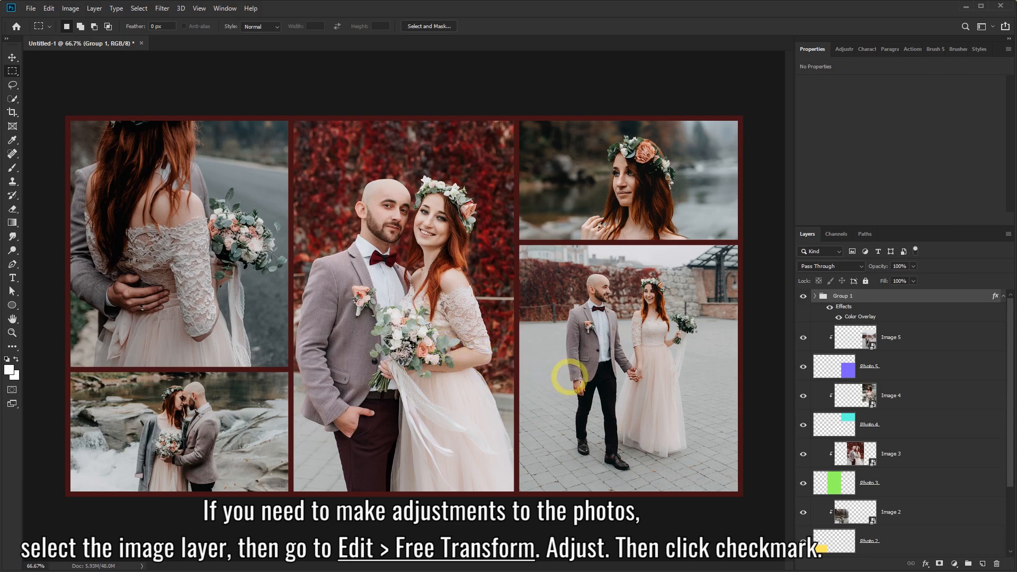
Free Transform Image 3 to about 819 × 1115 px, recentred in the middle column.
{"action": "left_click", "coordinate": [915, 456]}
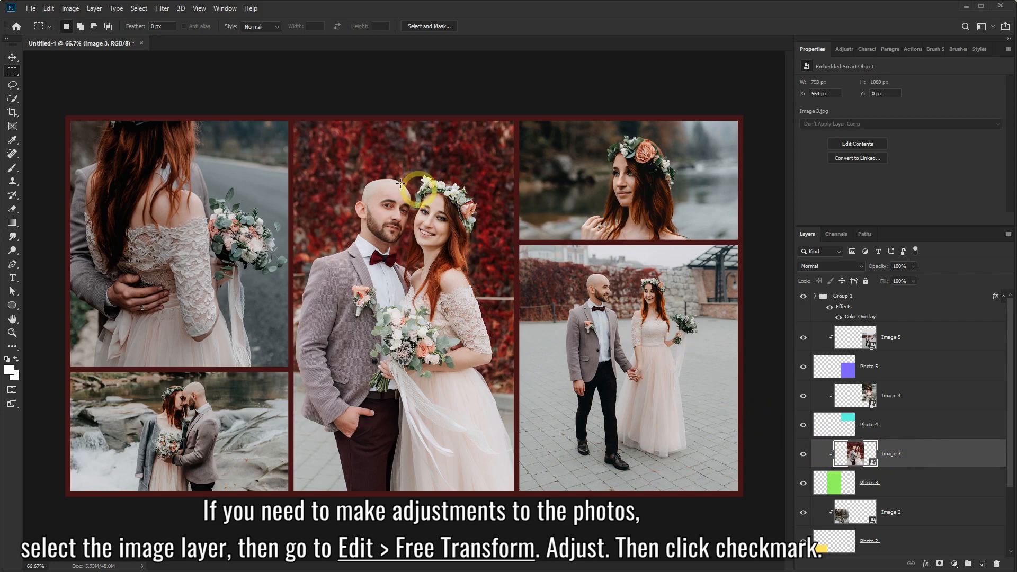
{"action": "left_click", "coordinate": [49, 9]}
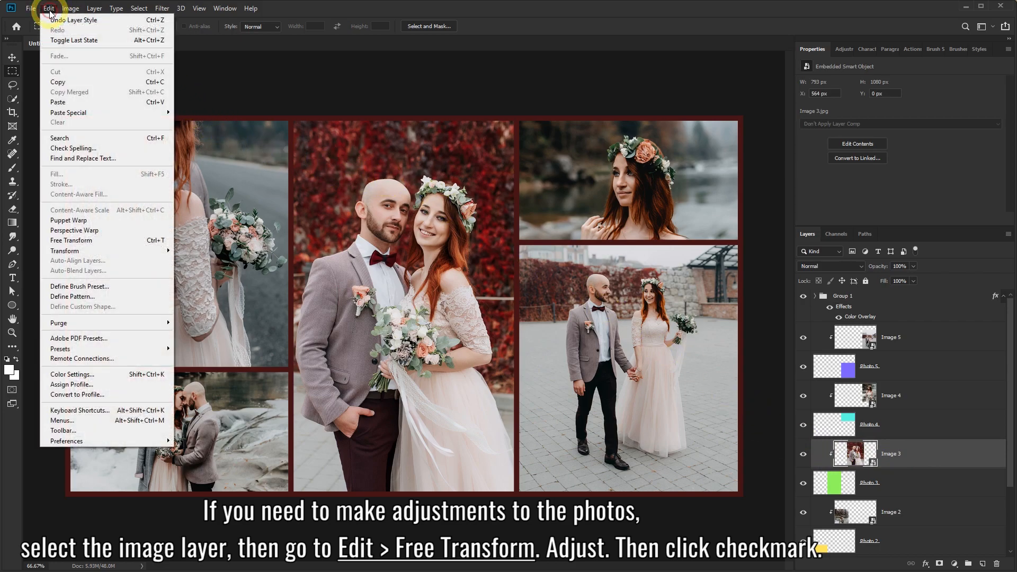
{"action": "left_click", "coordinate": [67, 241]}
{"action": "mouse_move", "coordinate": [405, 213]}
{"action": "left_mouse_down"}
{"action": "mouse_move", "coordinate": [420, 213]}
{"action": "mouse_move", "coordinate": [323, 214]}
{"action": "mouse_move", "coordinate": [438, 214]}
{"action": "mouse_move", "coordinate": [387, 217]}
{"action": "left_mouse_up"}
{"action": "left_click_drag", "start_coordinate": [526, 496], "coordinate": [544, 520]}
{"action": "left_click_drag", "start_coordinate": [468, 400], "coordinate": [481, 380]}
{"action": "left_click_drag", "start_coordinate": [556, 92], "coordinate": [545, 102]}
{"action": "left_click_drag", "start_coordinate": [487, 242], "coordinate": [492, 242]}
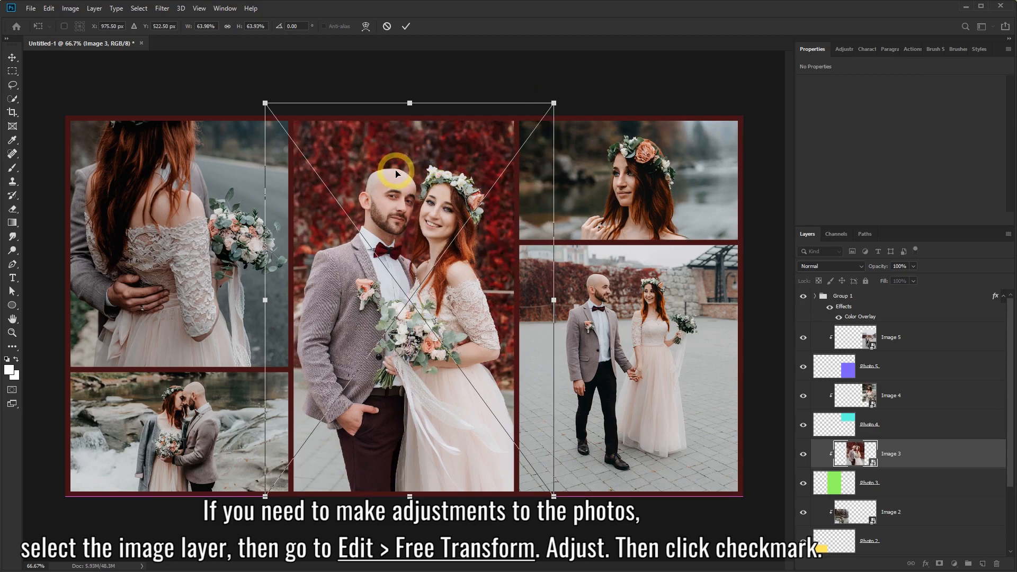
{"action": "left_click", "coordinate": [407, 27]}
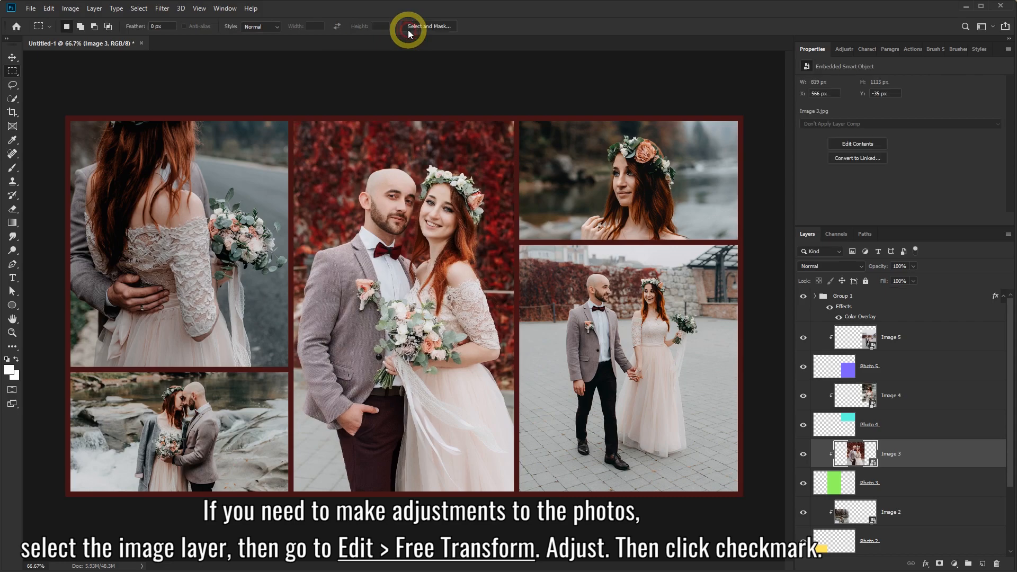